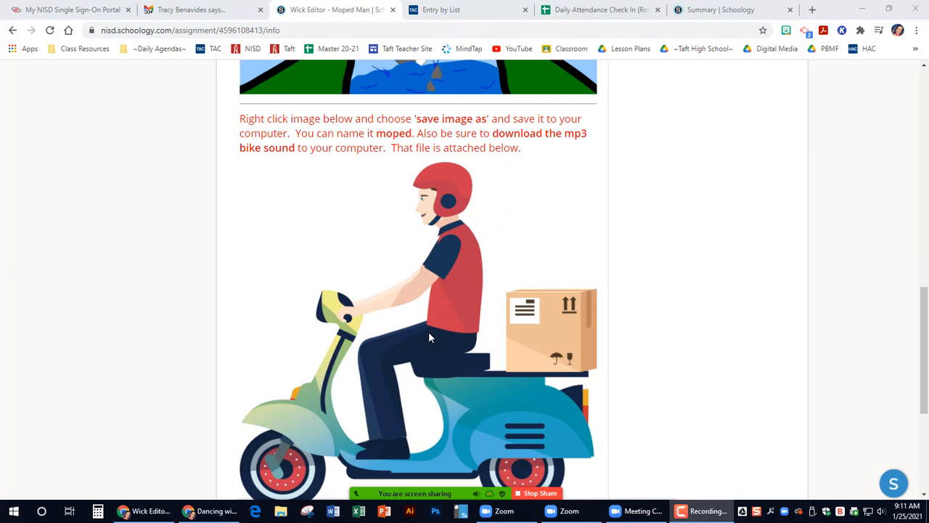
Save the moped rider image from the assignment page to the Desktop as moped.png.
drag(238, 120, 530, 150)
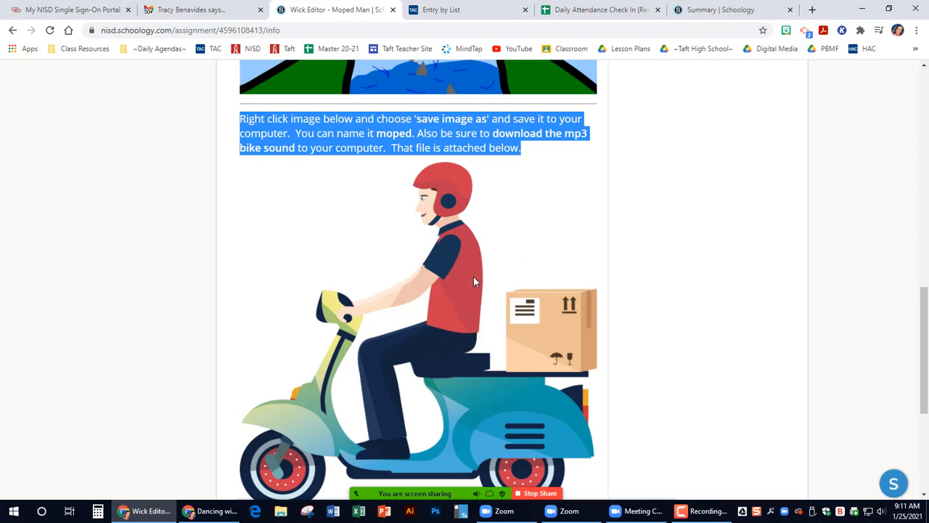
click(418, 135)
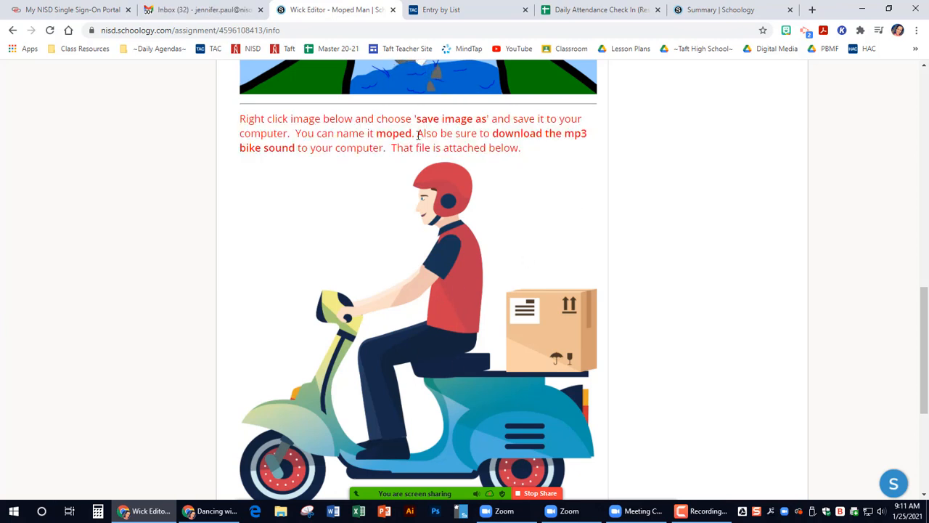
right_click(455, 256)
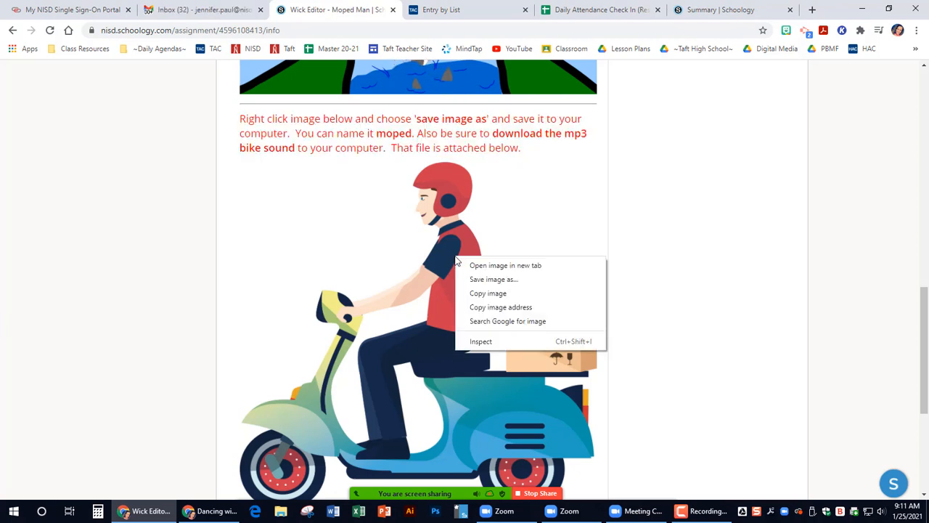
click(478, 282)
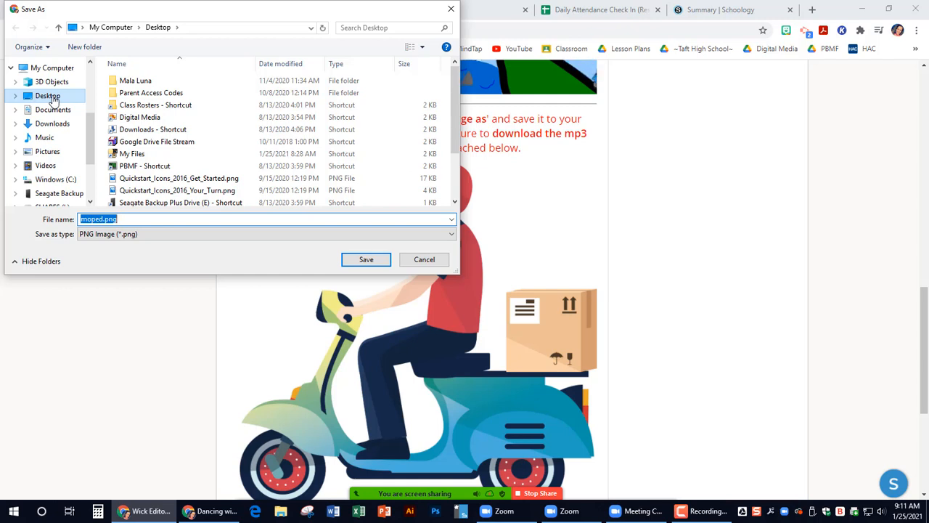
click(49, 100)
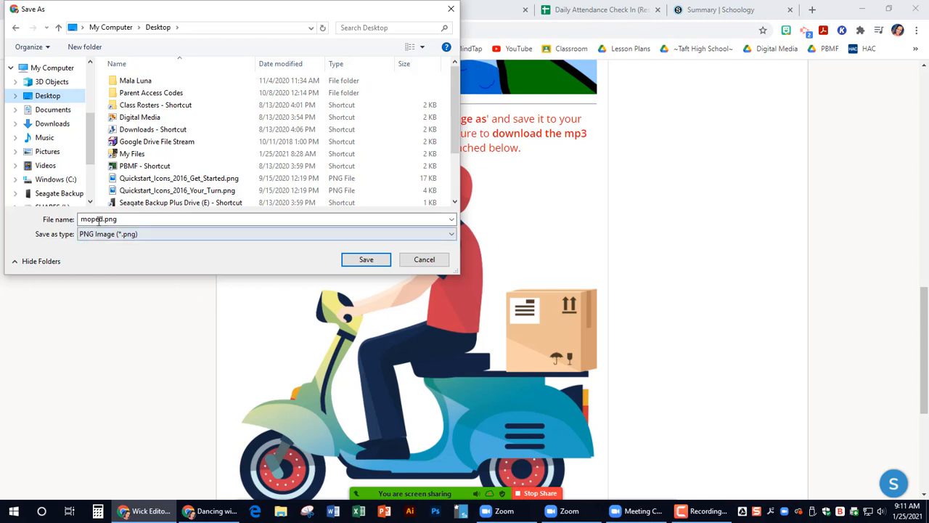
click(90, 221)
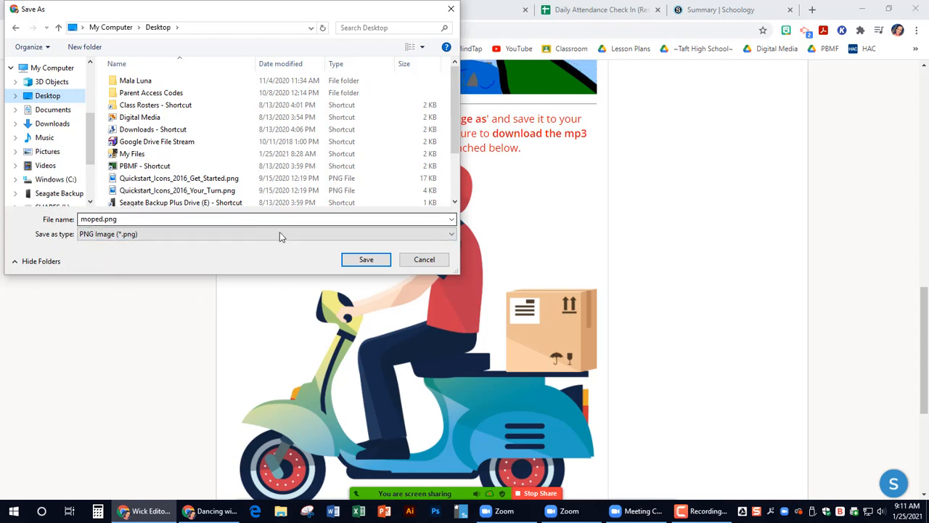
click(367, 259)
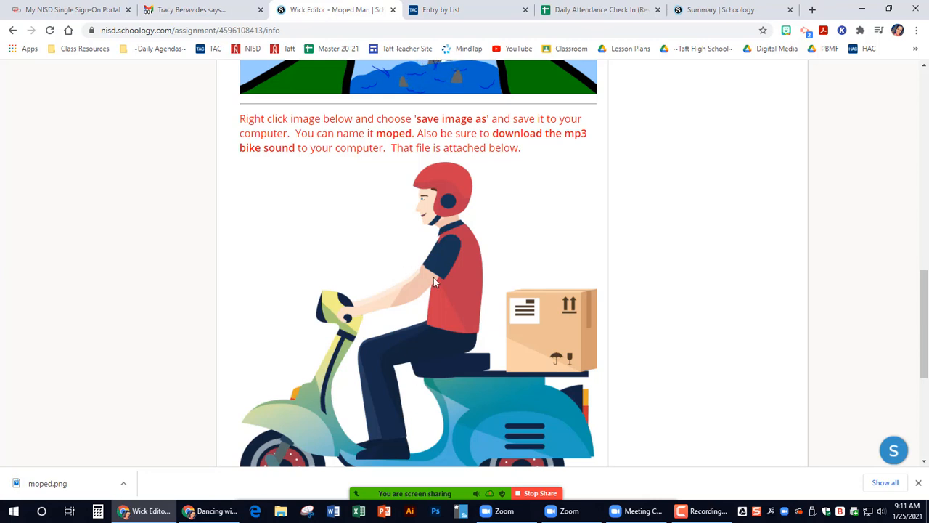
Download the attached bike sound.mp3 file from the assignment.
scroll(447, 250, down, 3)
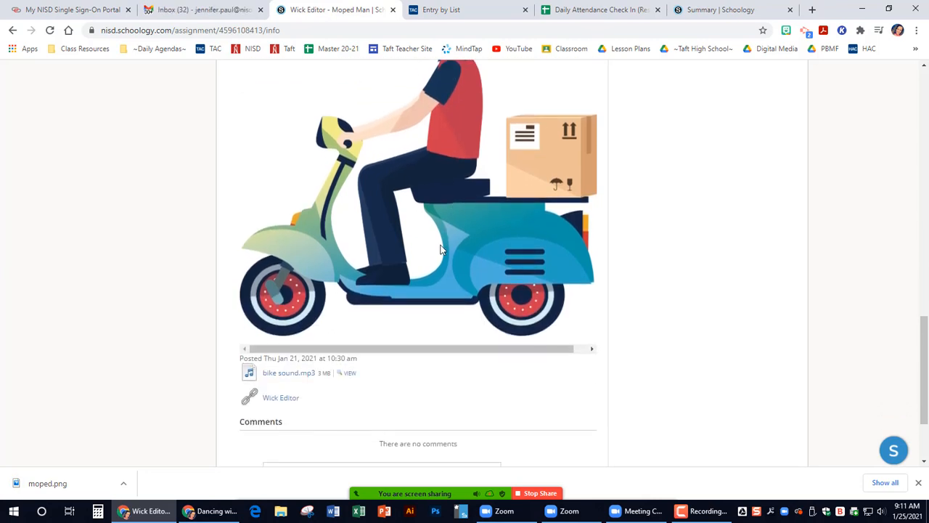
click(290, 378)
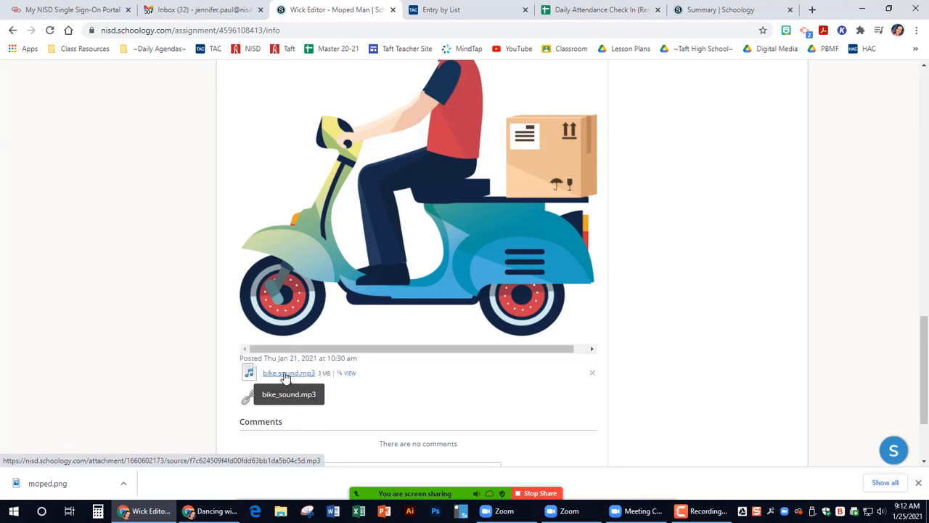
click(284, 374)
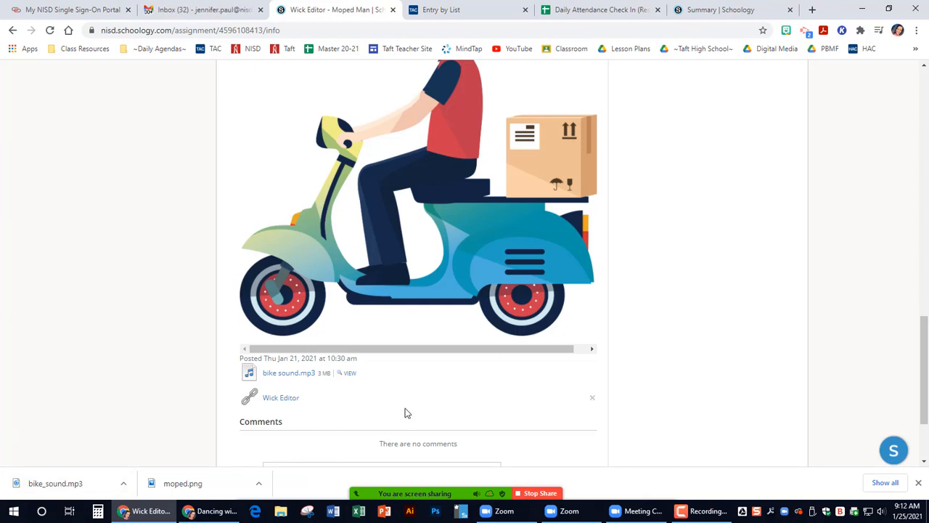
Follow the assignment's Wick Editor link, launch the web editor, dismiss the welcome message and delete the autosave.
click(281, 397)
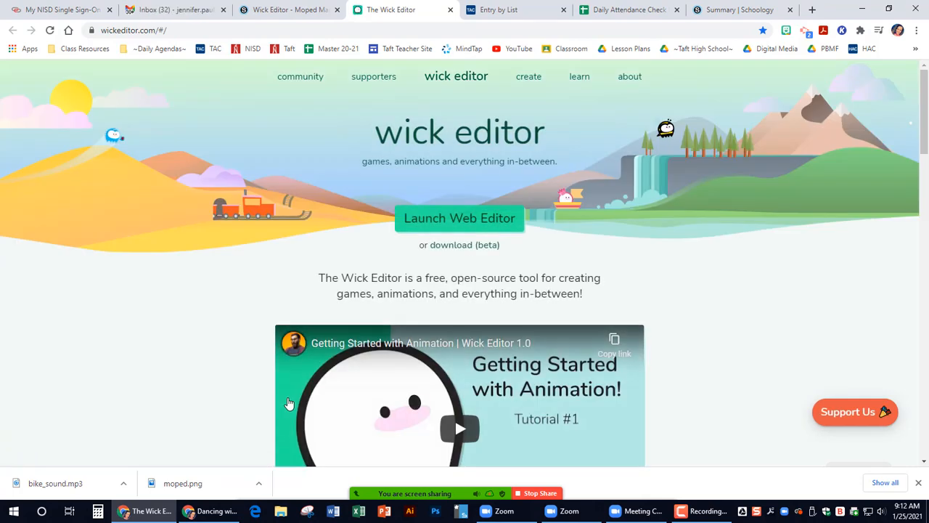
click(499, 225)
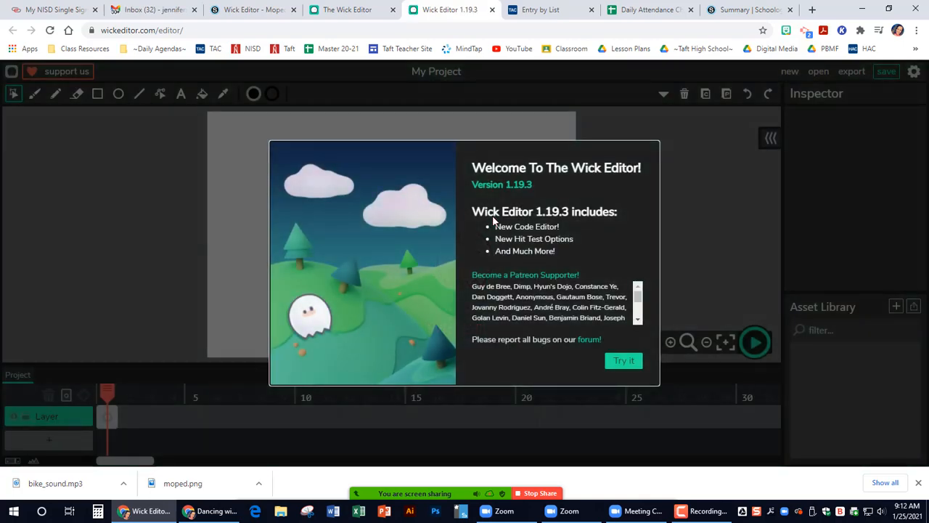
click(621, 362)
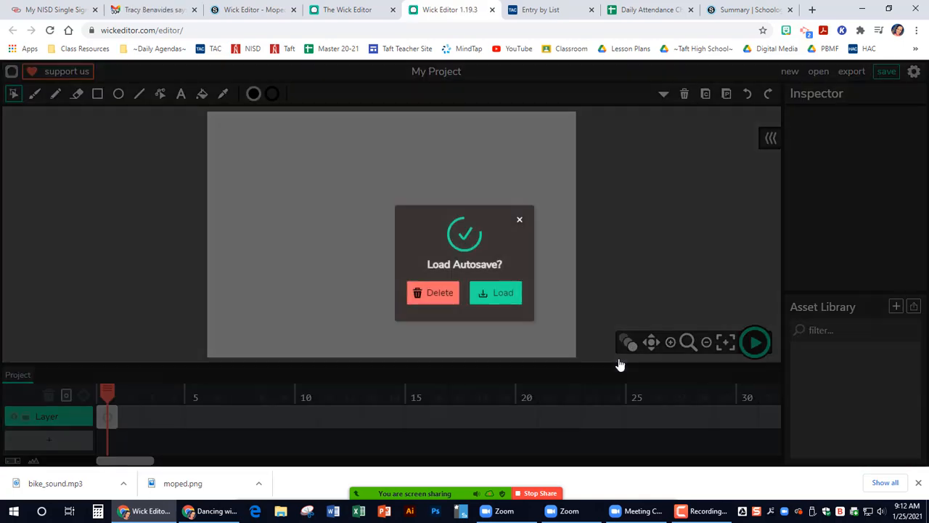
click(436, 294)
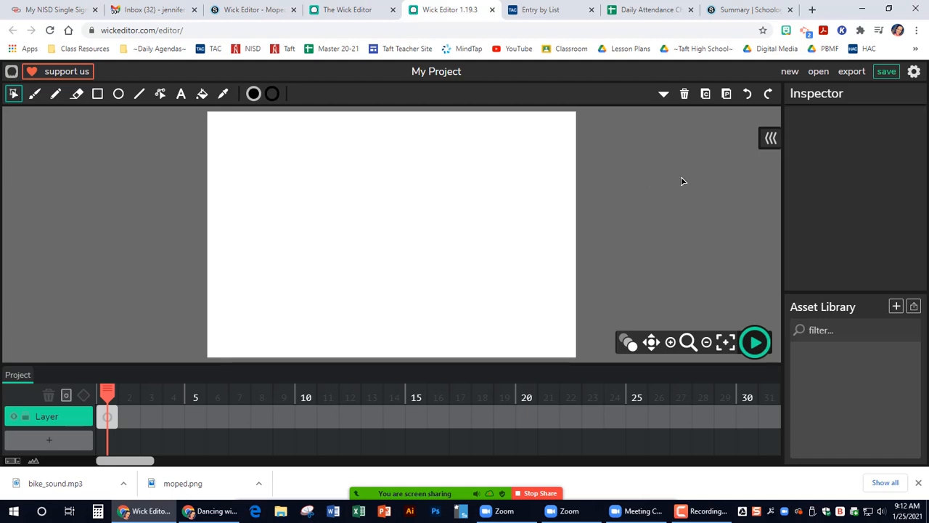
Rename the project as Moped Man in the project settings and apply the change.
click(914, 72)
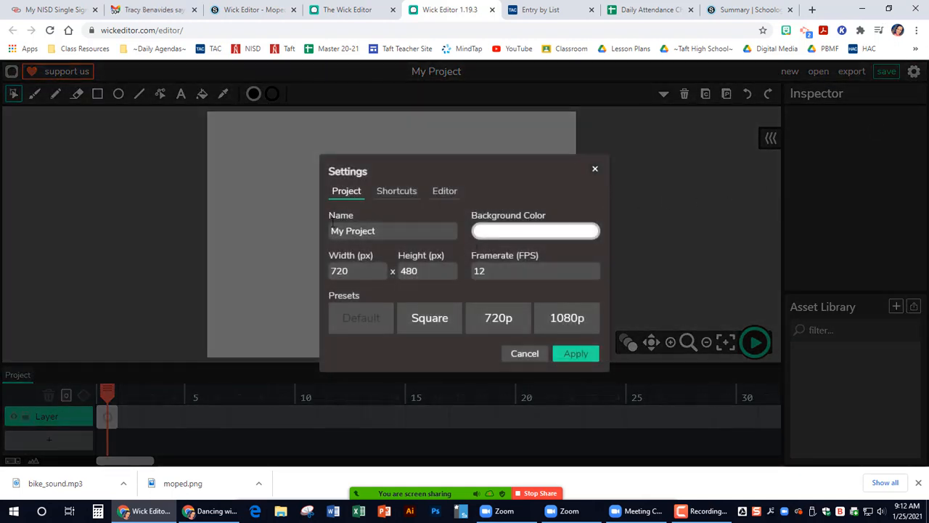
drag(386, 230, 320, 232)
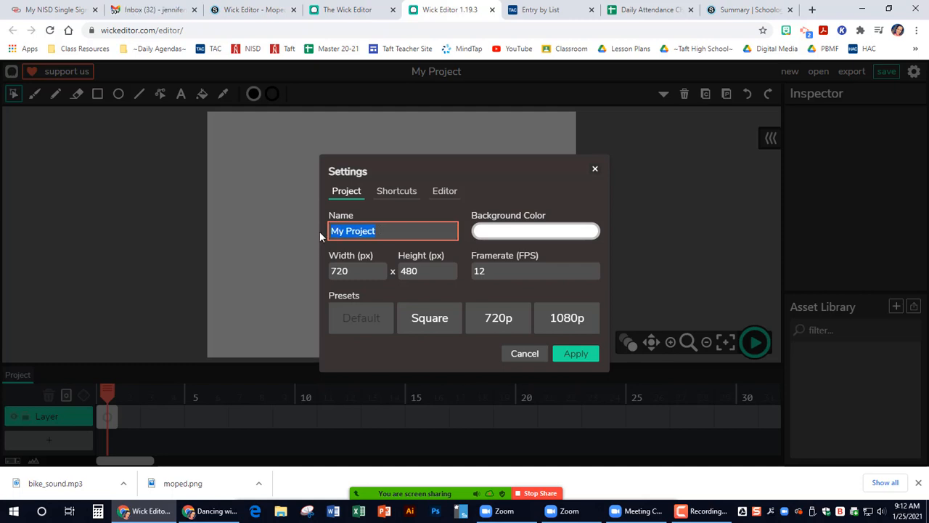
text(Moped M)
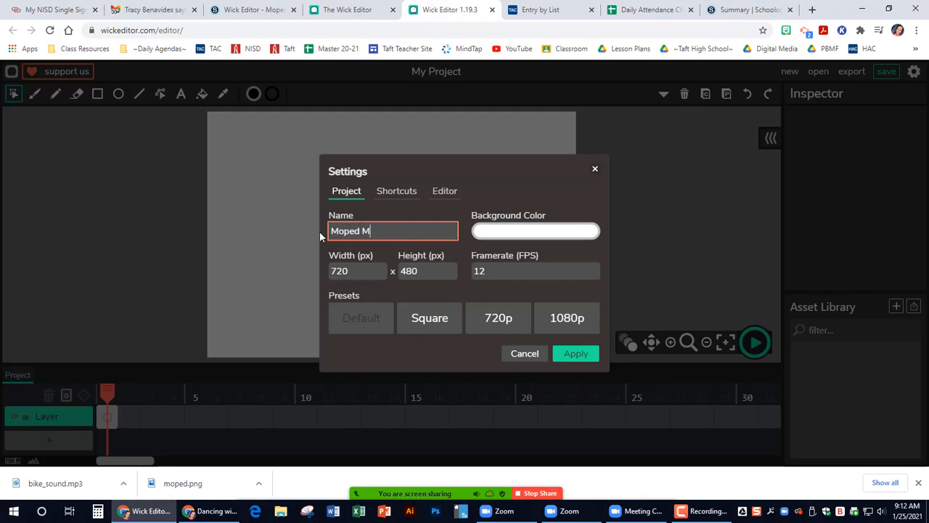
text(an)
click(573, 354)
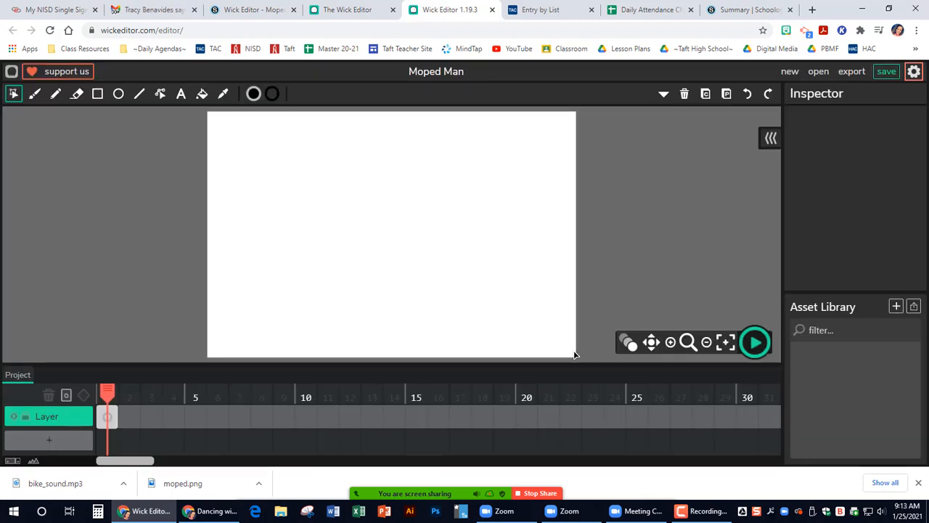
Rename the only timeline layer as Land.
click(49, 418)
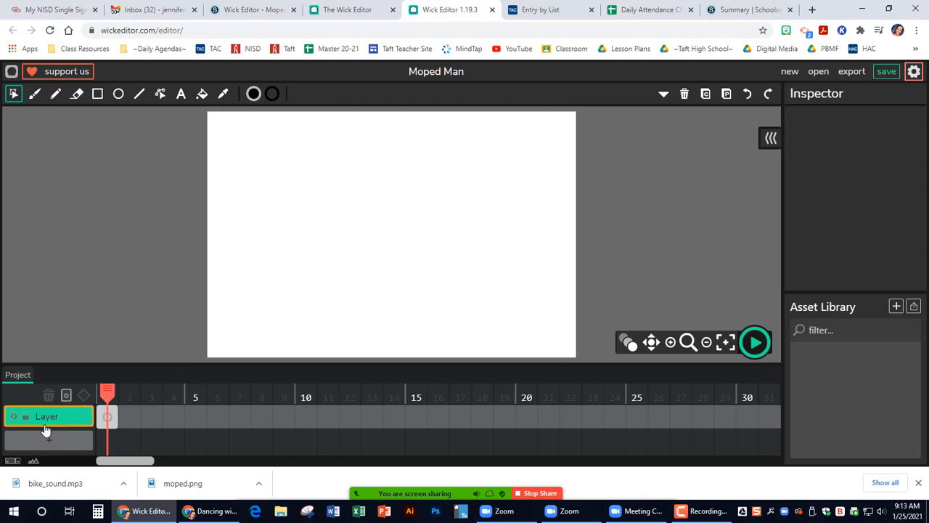
click(46, 420)
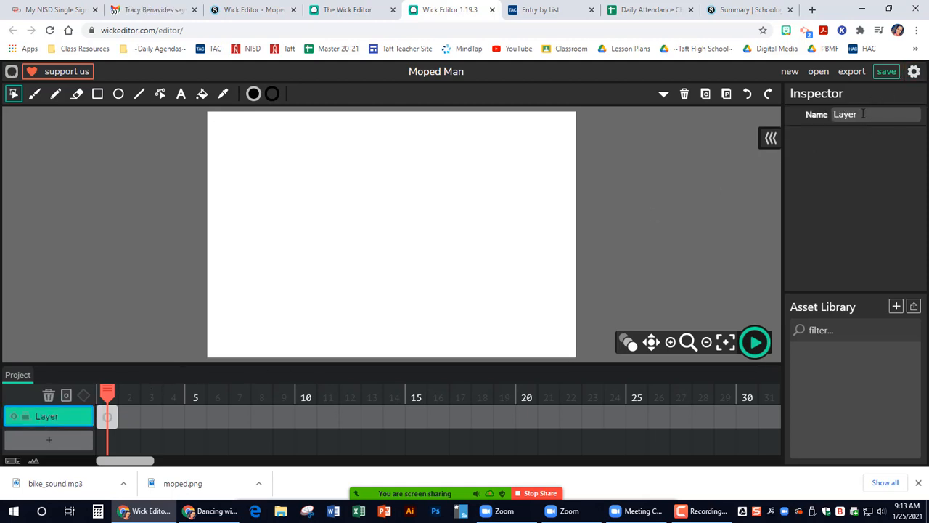
drag(863, 114, 826, 120)
text(Land)
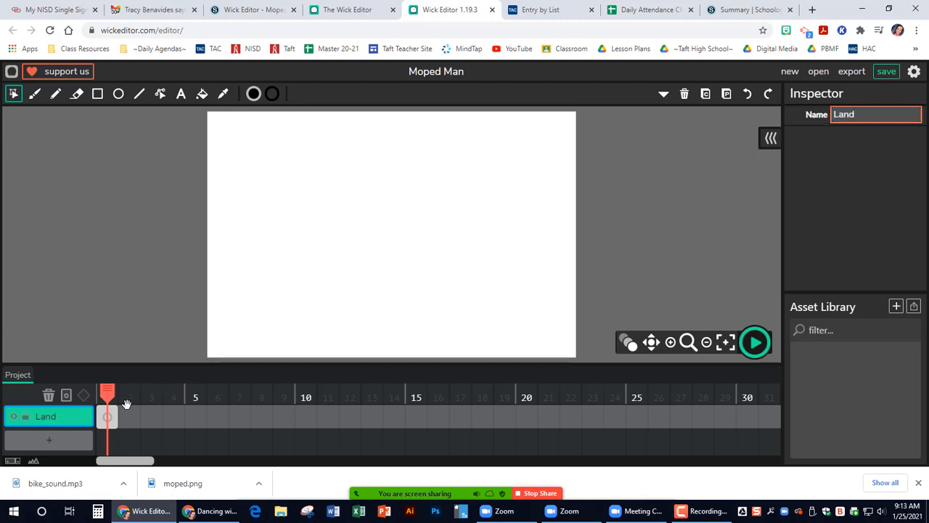
On frame 1 of the Land layer, brush two closed black cliff outlines at the canvas's lower corners, extending beyond its edges with a gap between them.
click(107, 415)
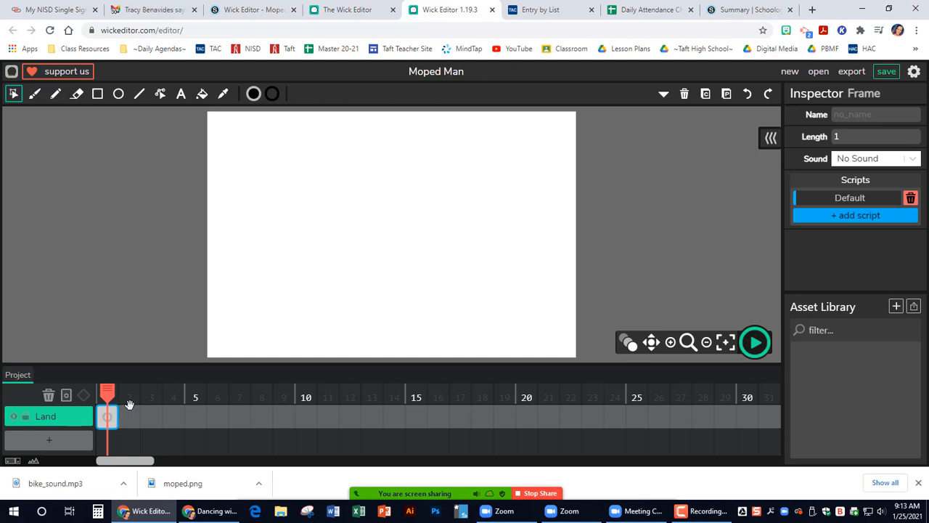
click(34, 95)
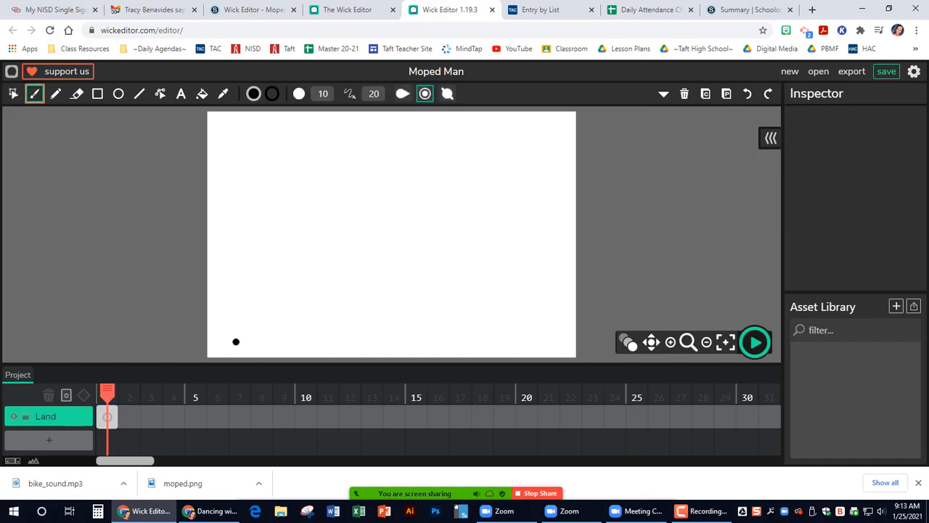
scroll(205, 328, down, 1)
scroll(205, 327, down, 1)
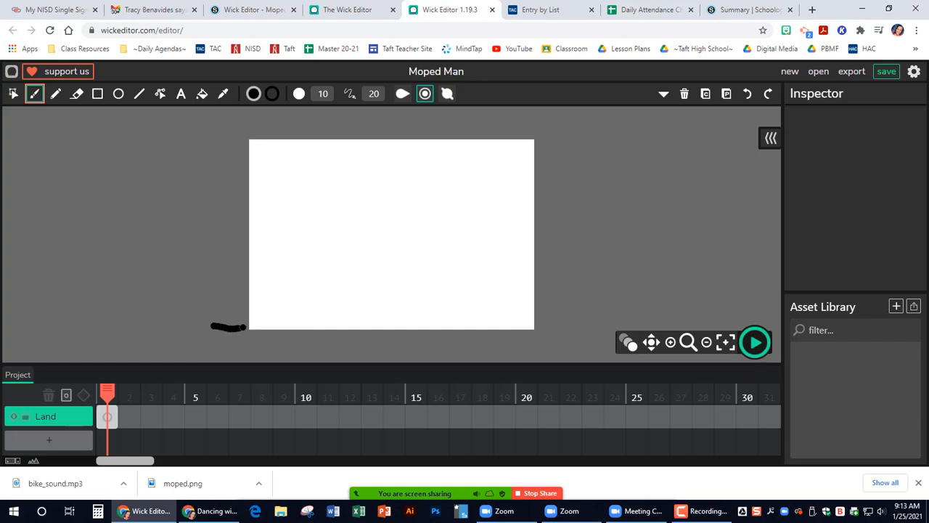
mouse_move(245, 327)
mouse_down()
mouse_move(336, 286)
mouse_move(352, 325)
mouse_move(349, 338)
mouse_move(318, 349)
mouse_move(275, 351)
mouse_move(212, 327)
mouse_up()
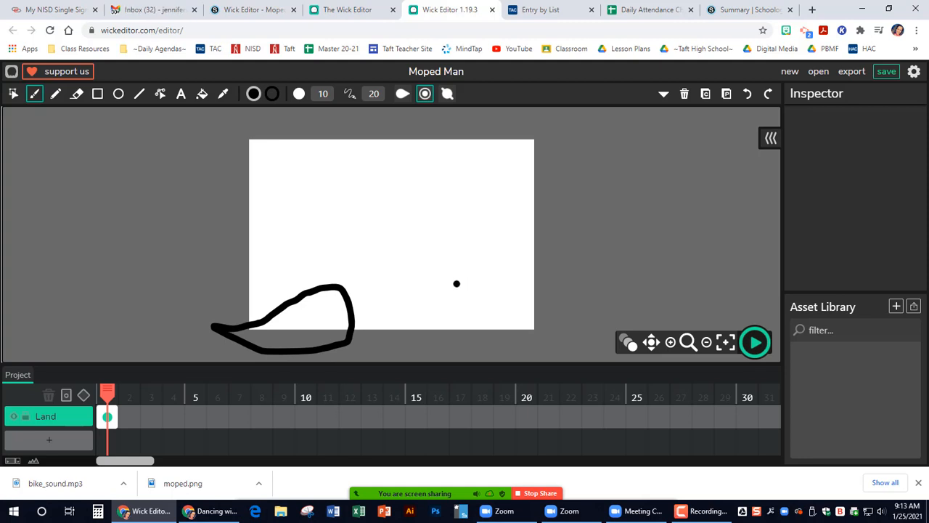
mouse_move(456, 285)
mouse_down()
mouse_move(573, 338)
mouse_move(556, 351)
mouse_move(493, 357)
mouse_move(464, 331)
mouse_move(457, 287)
mouse_up()
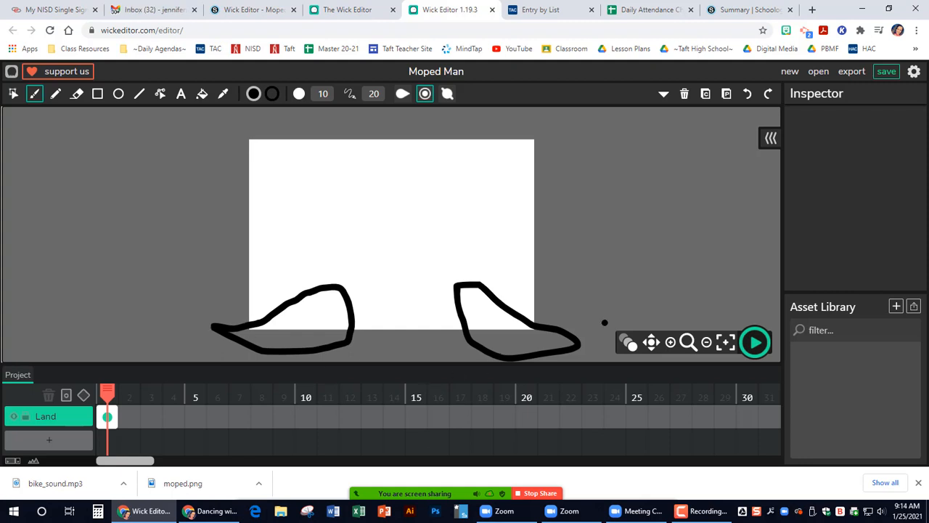
Fill both cliff outlines with dark green using the Fill Bucket.
click(203, 98)
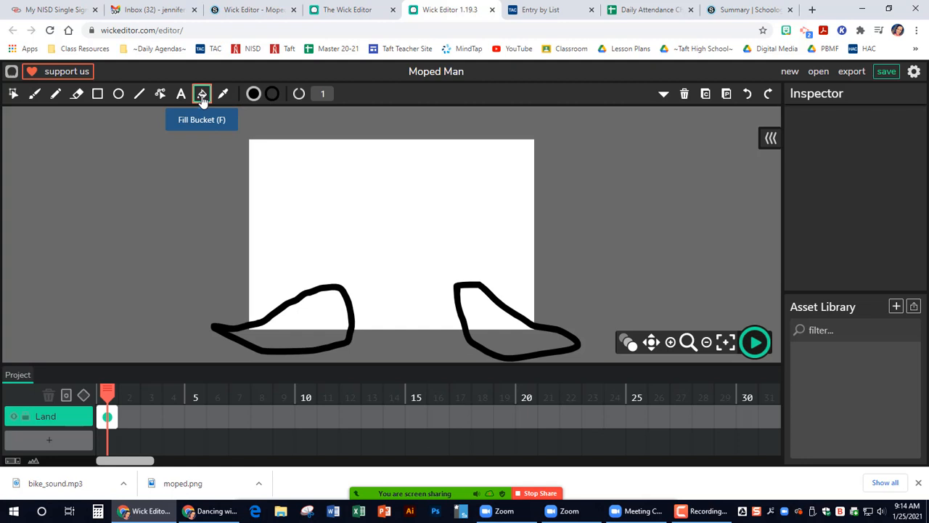
click(254, 95)
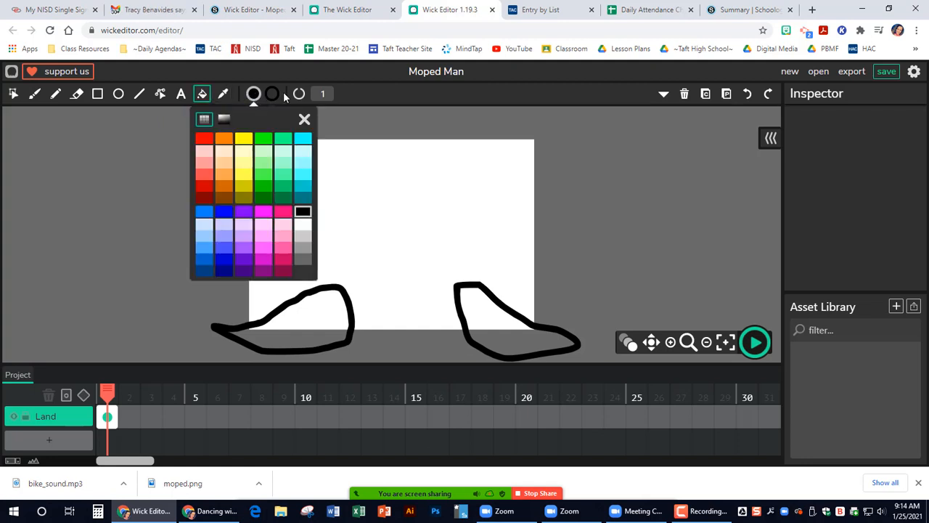
click(263, 197)
click(320, 305)
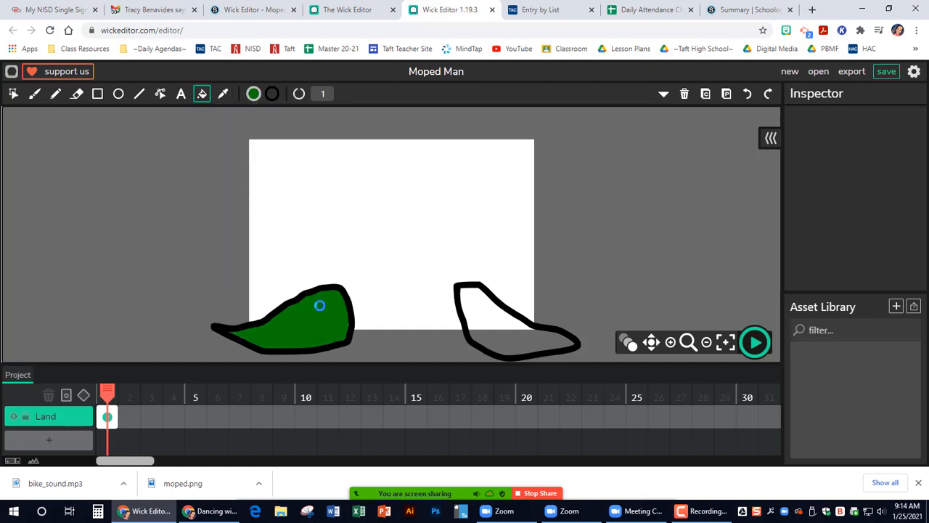
click(471, 307)
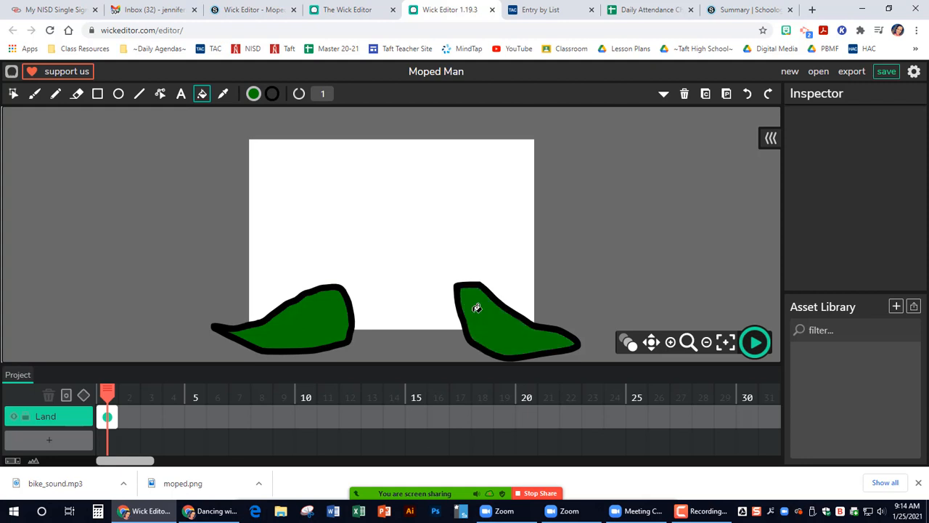
Move the left cliff's fill and outline together about 40 px to the left to widen the gap, and deselect them.
click(11, 101)
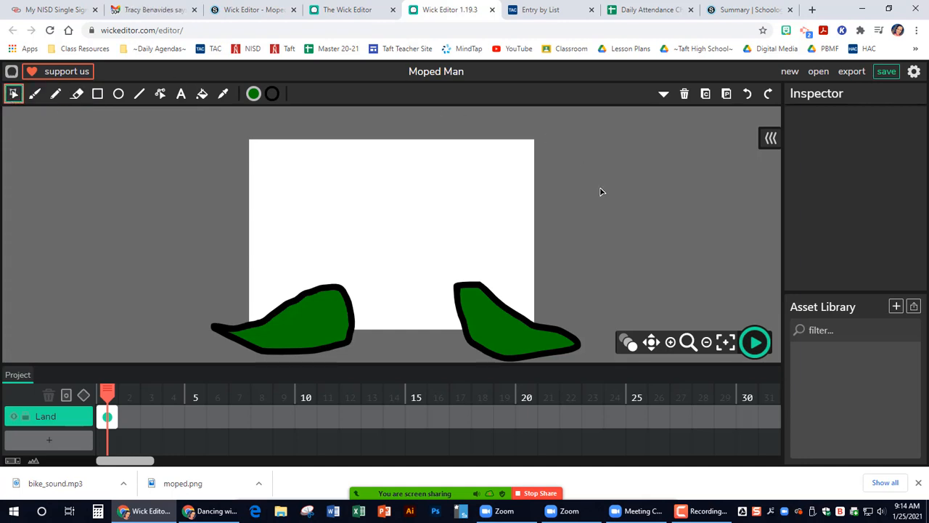
drag(185, 270, 398, 376)
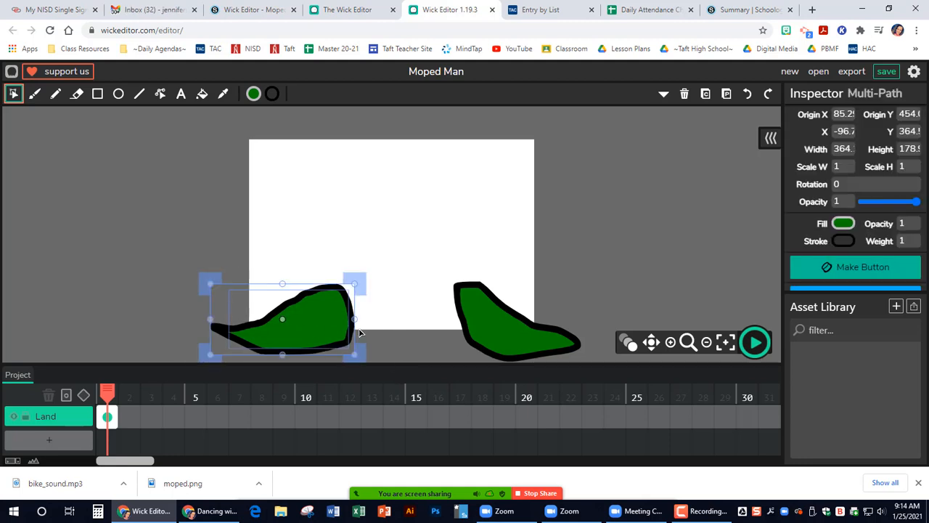
key(Left)
key(Left)
key(Left)
key(Left)
key(Left)
key(Left)
key(Left)
key(Left)
key(Left)
key(Left)
key(Left)
key(Left)
key(Left)
key(Left)
key(Left)
key(Left)
key(Left)
key(Left)
key(Left)
key(Left)
key(Left)
key(Left)
key(Left)
key(Left)
key(Left)
key(Left)
key(Left)
key(Left)
key(Left)
key(Left)
key(Left)
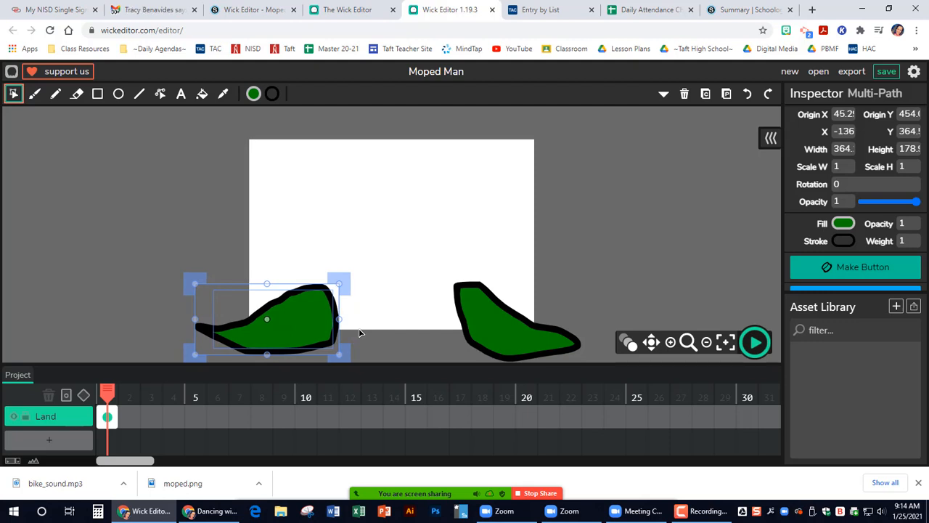
click(165, 213)
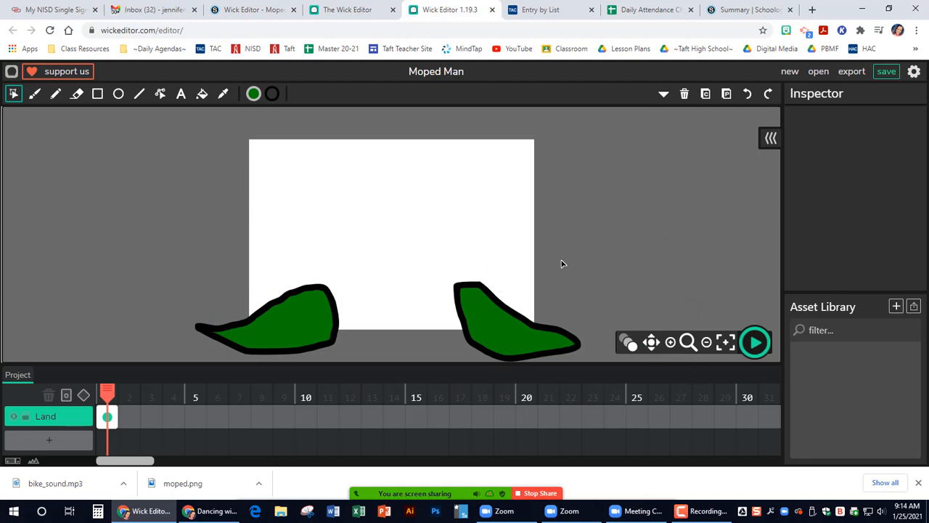
Move the right cliff's fill and outline together 8 px to the right to widen the gap, and deselect them.
drag(434, 259, 597, 377)
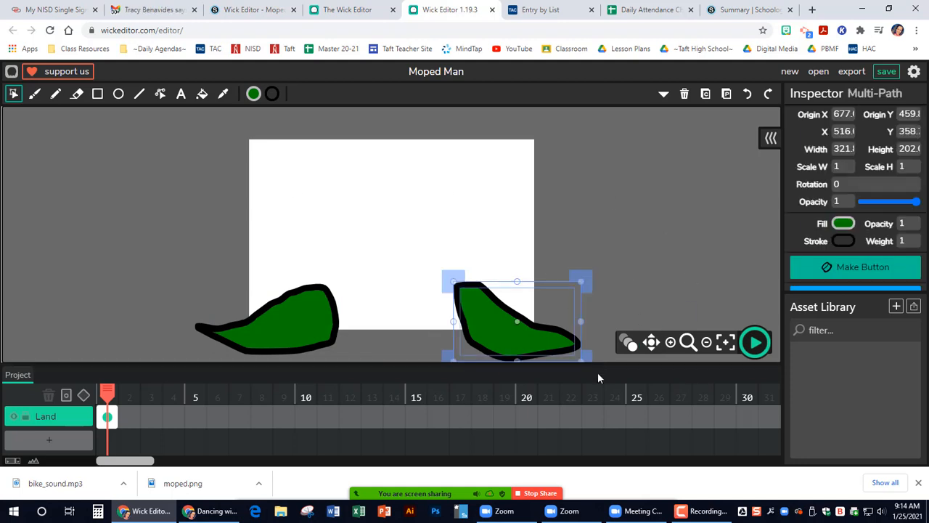
key(Right)
key(Right)
key(Right)
key(Right)
key(Right)
key(Right)
key(Right)
key(Right)
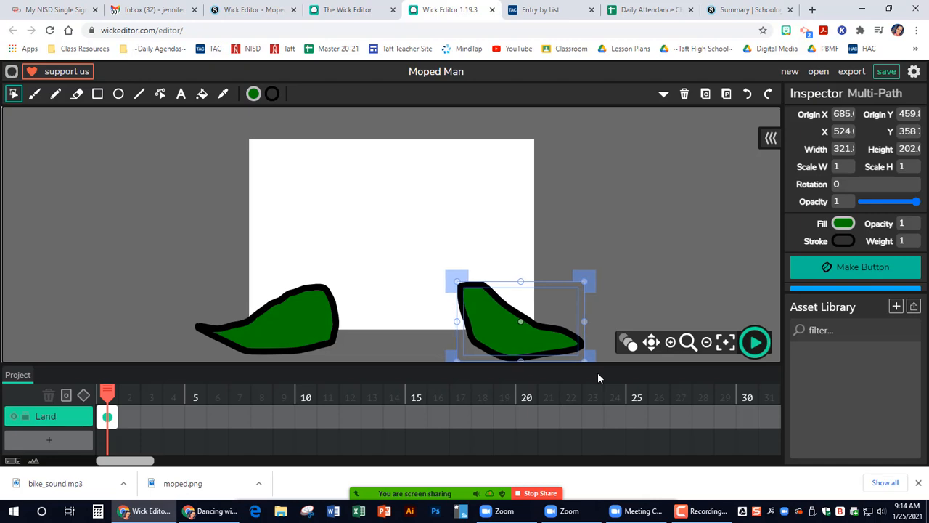
click(627, 301)
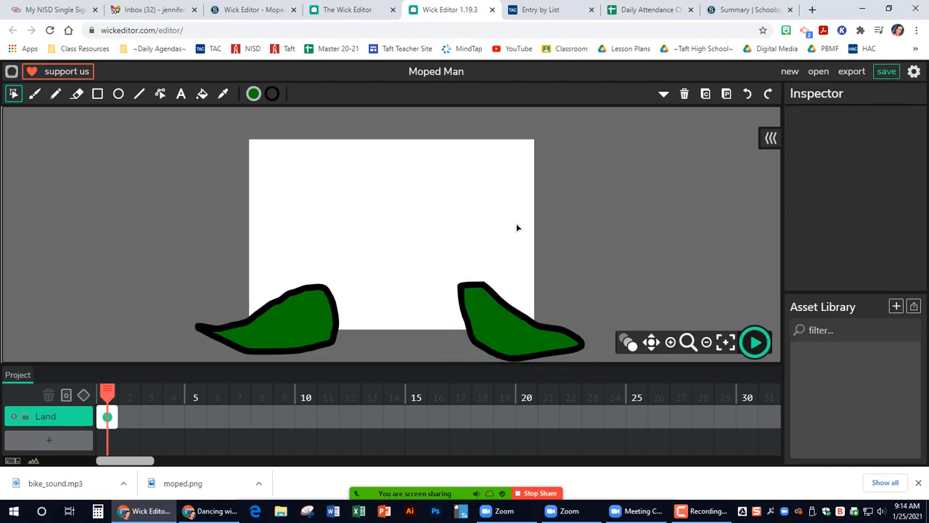
Set the project's background color to light blue in the settings and apply the change.
click(914, 71)
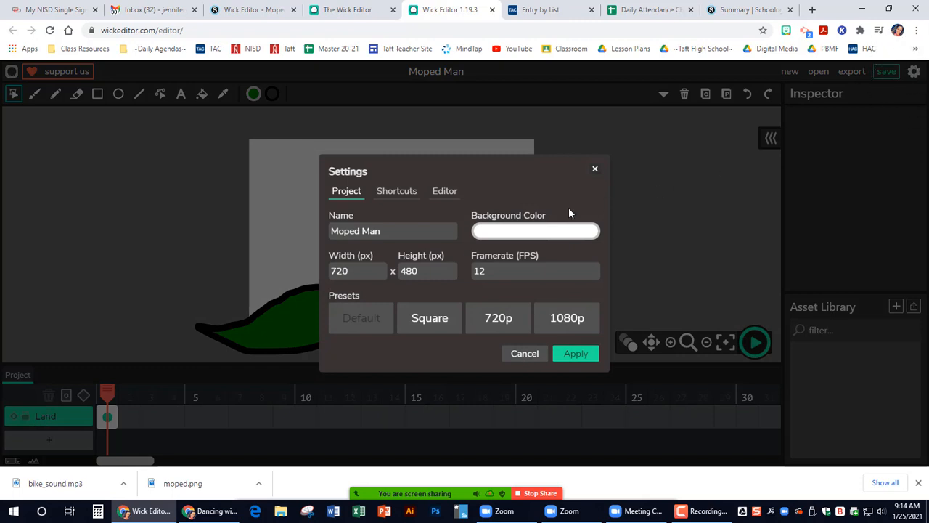
click(515, 233)
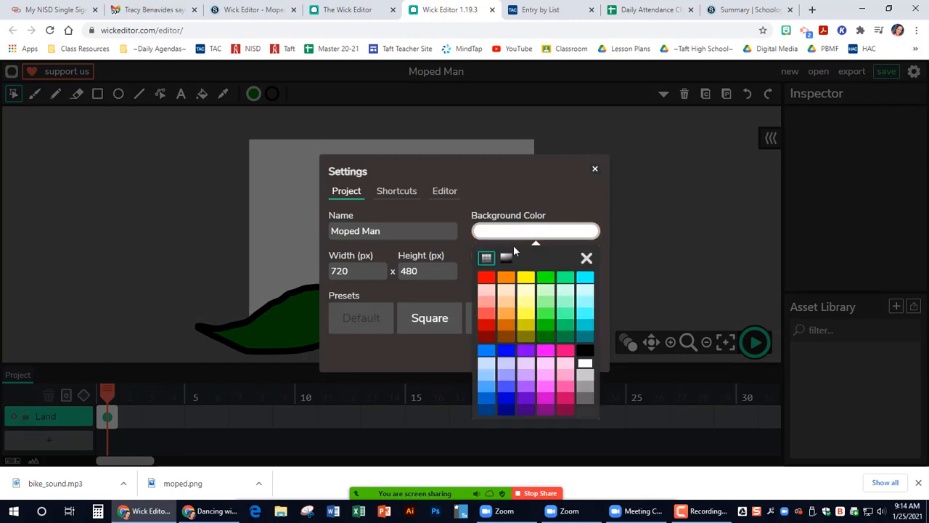
click(486, 386)
click(486, 374)
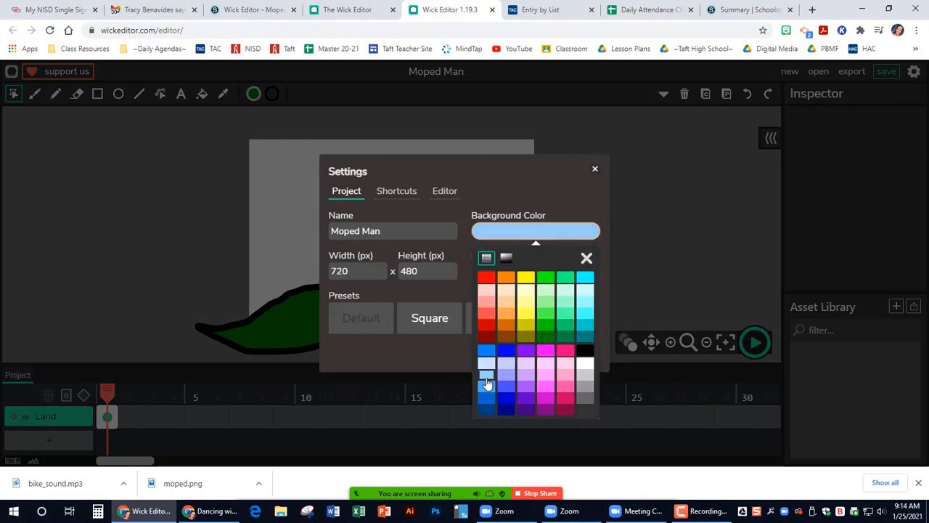
click(587, 259)
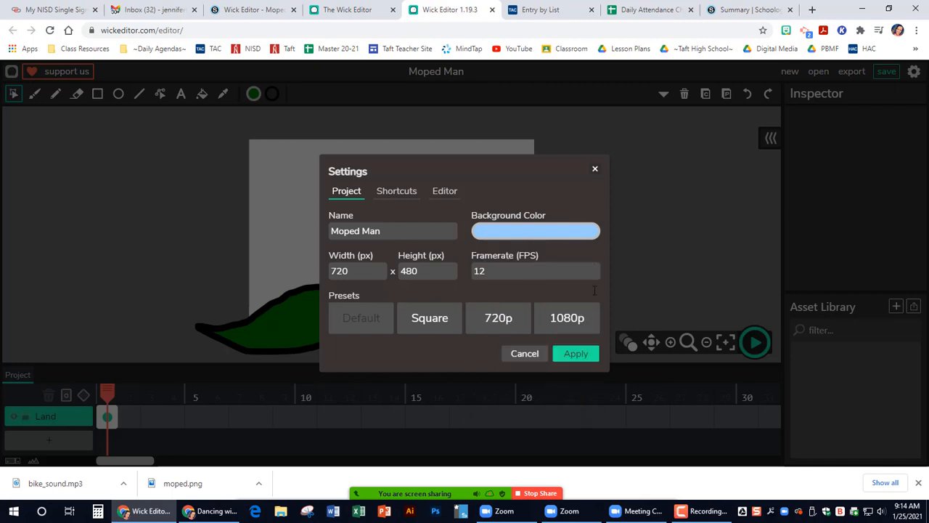
click(581, 358)
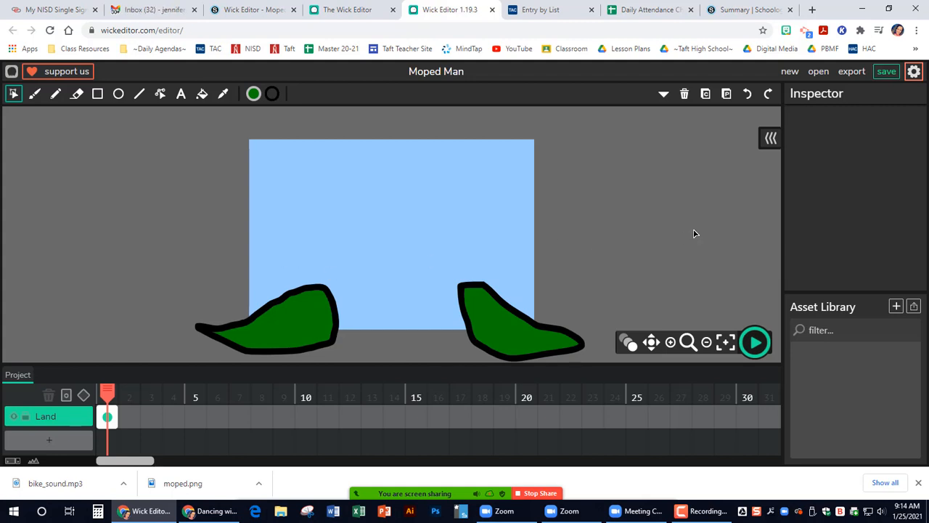
Add a new layer named Moped Man and place it above the Land layer in the timeline.
click(51, 443)
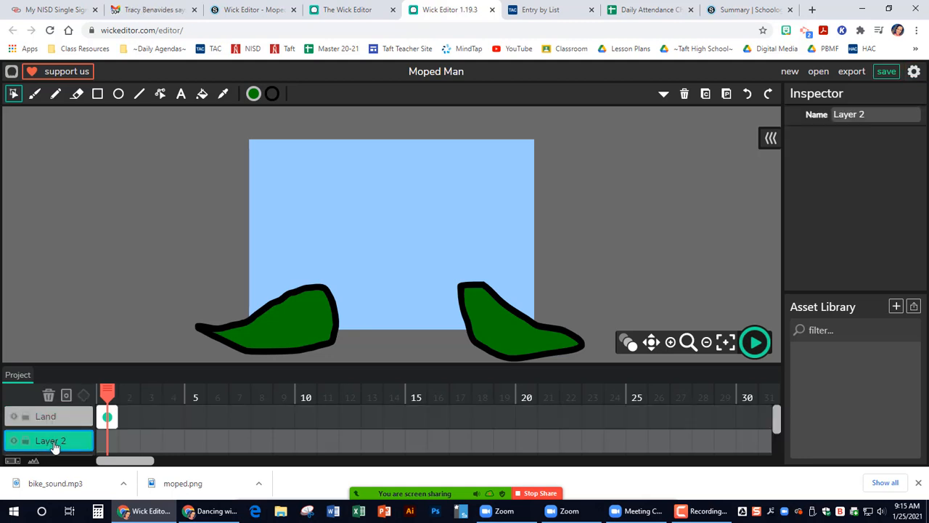
click(865, 115)
text(Moped Man)
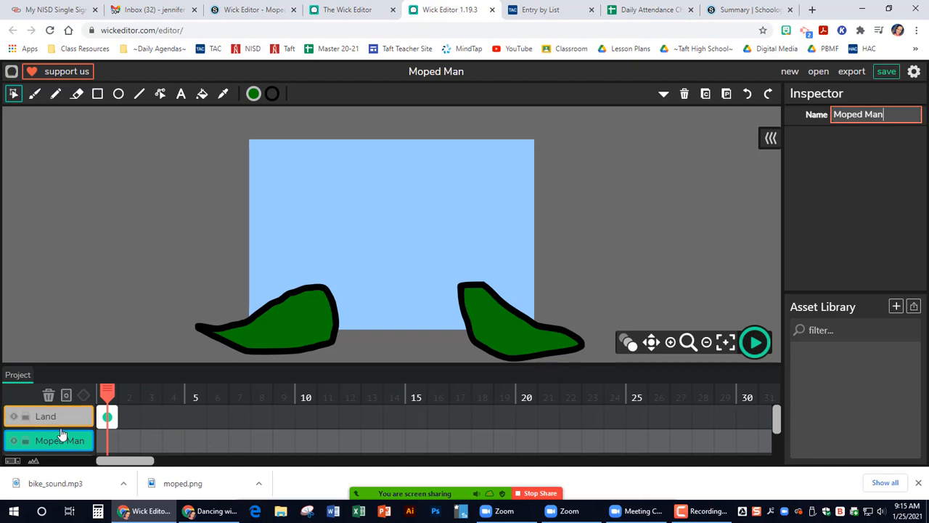
click(50, 446)
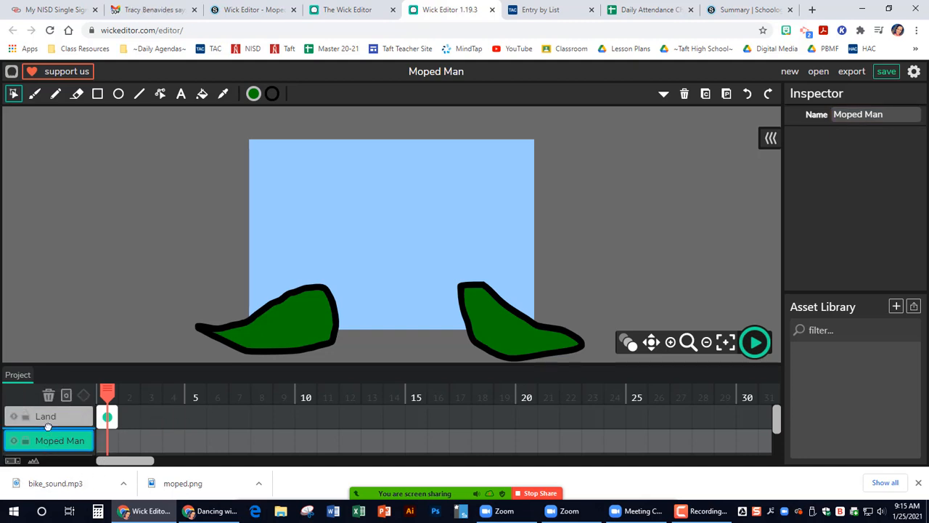
drag(51, 408, 54, 439)
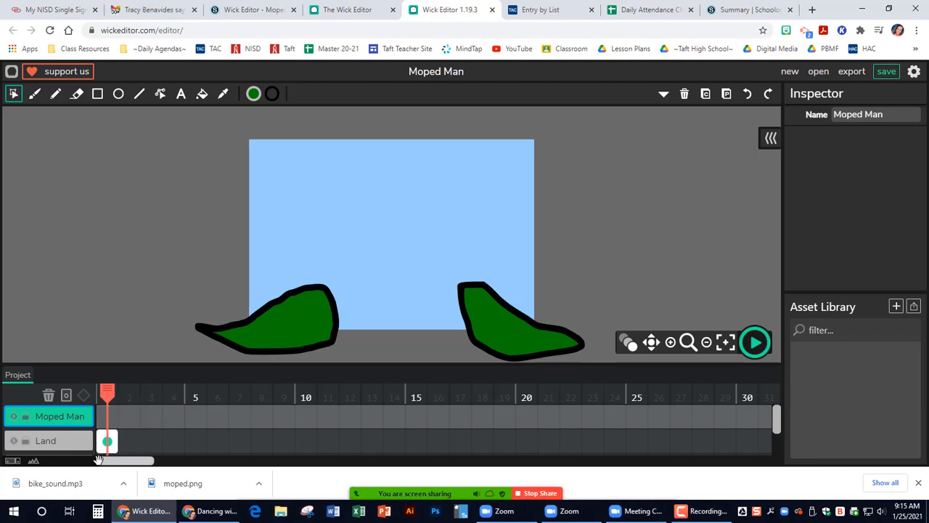
Create a frame at frame 1 of the Moped Man layer and extend its length to 150 frames.
click(109, 421)
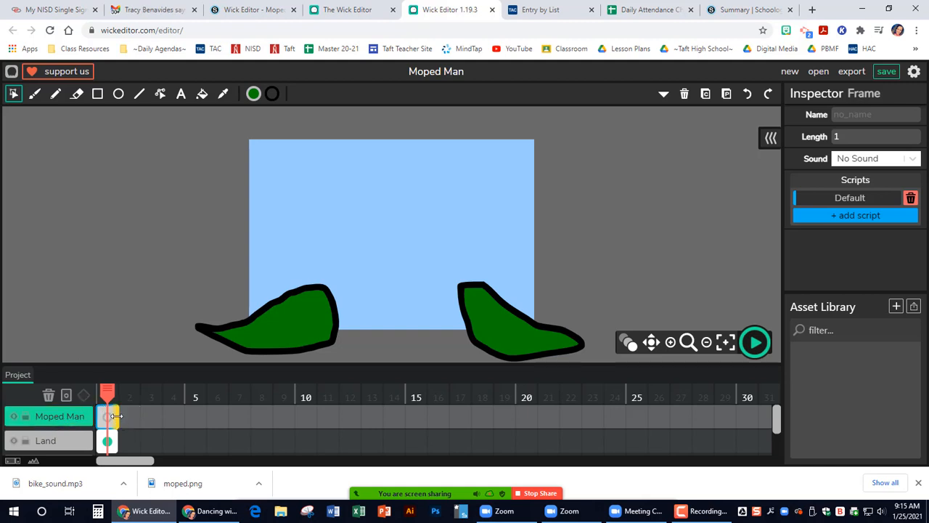
drag(116, 416, 773, 417)
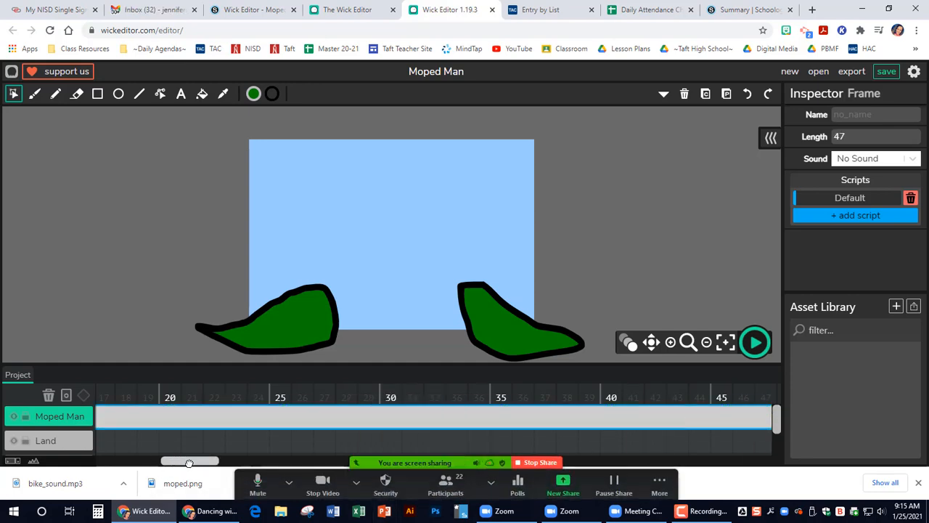
drag(189, 462, 245, 462)
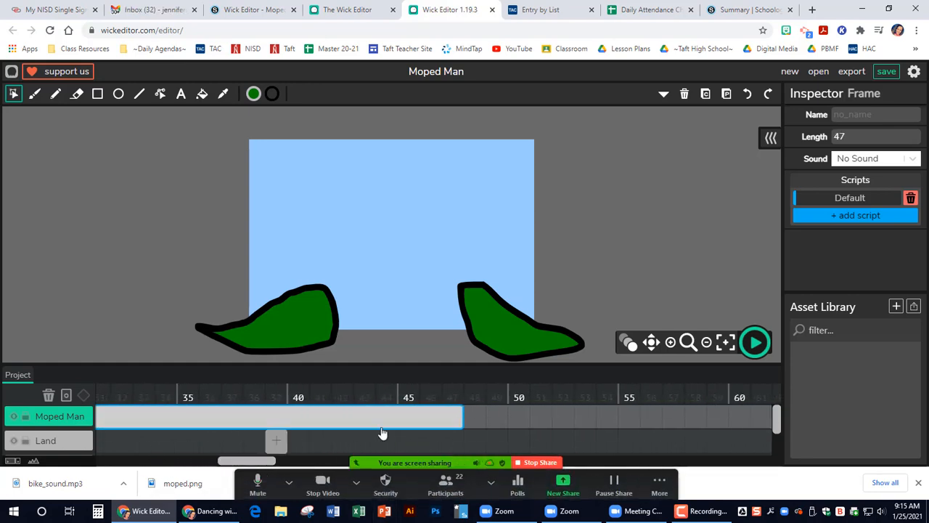
click(466, 412)
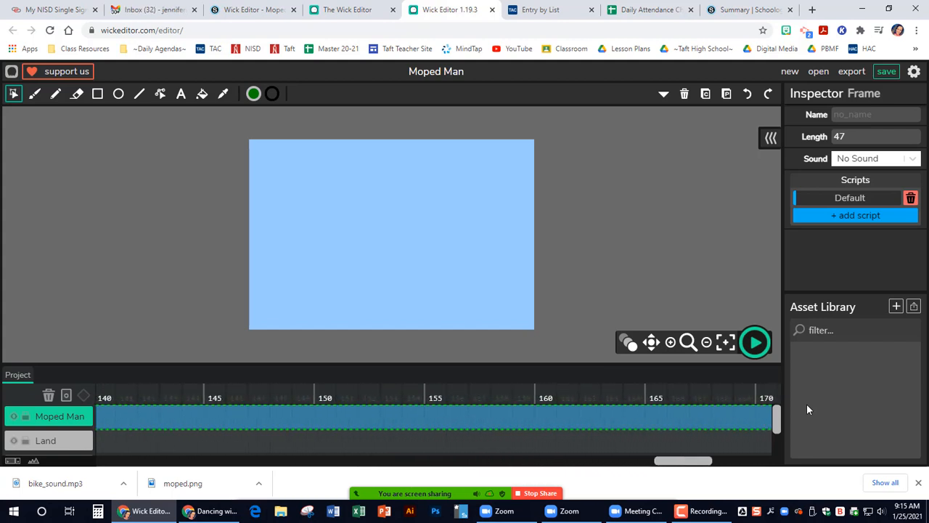
drag(807, 409, 181, 423)
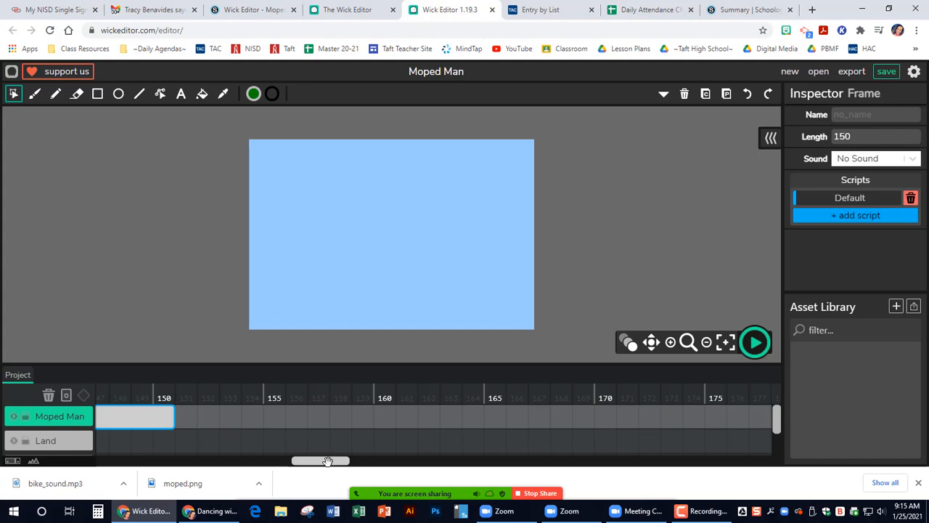
drag(323, 460, 2, 452)
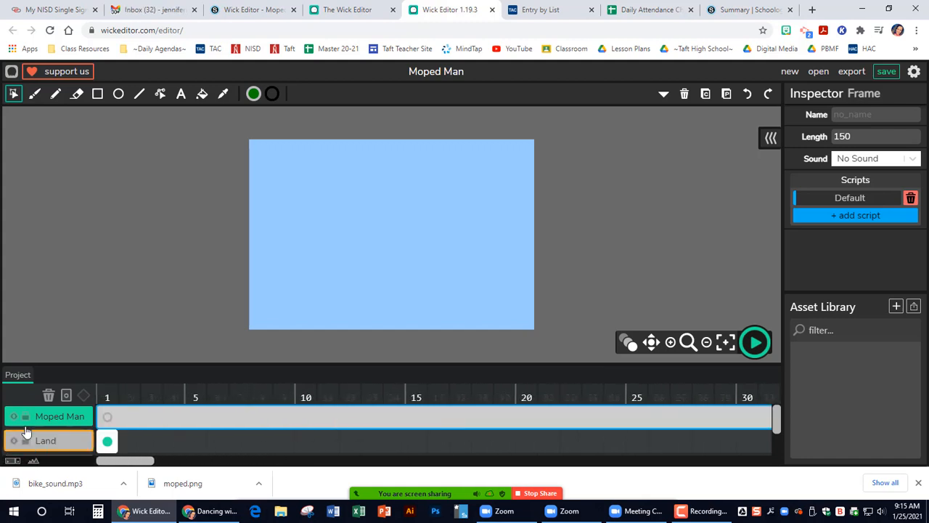
Extend the Land layer's frame to a length of 150 frames and close the browser's downloads bar.
click(90, 450)
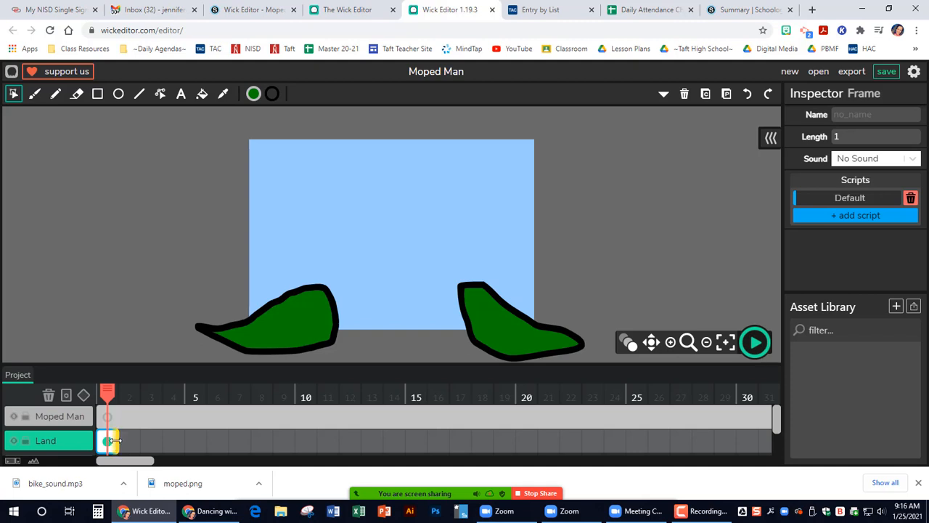
drag(190, 440, 598, 448)
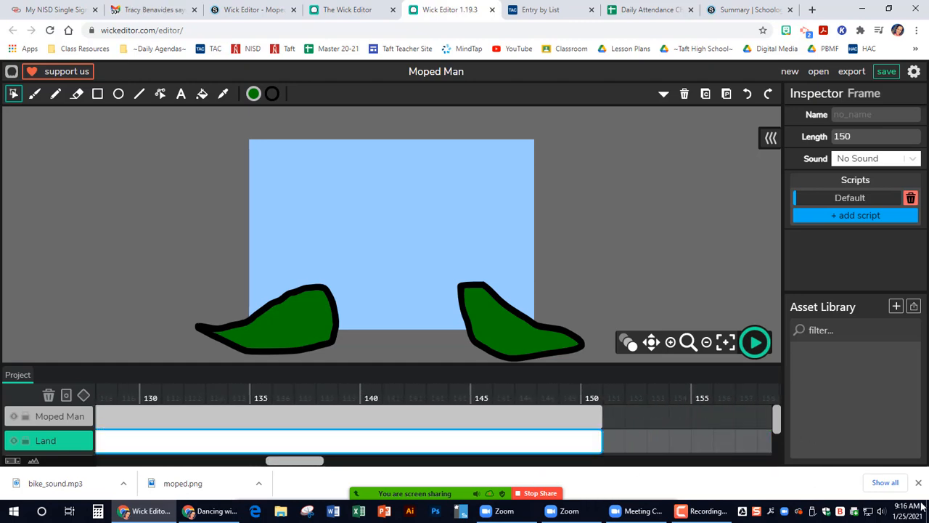
click(918, 483)
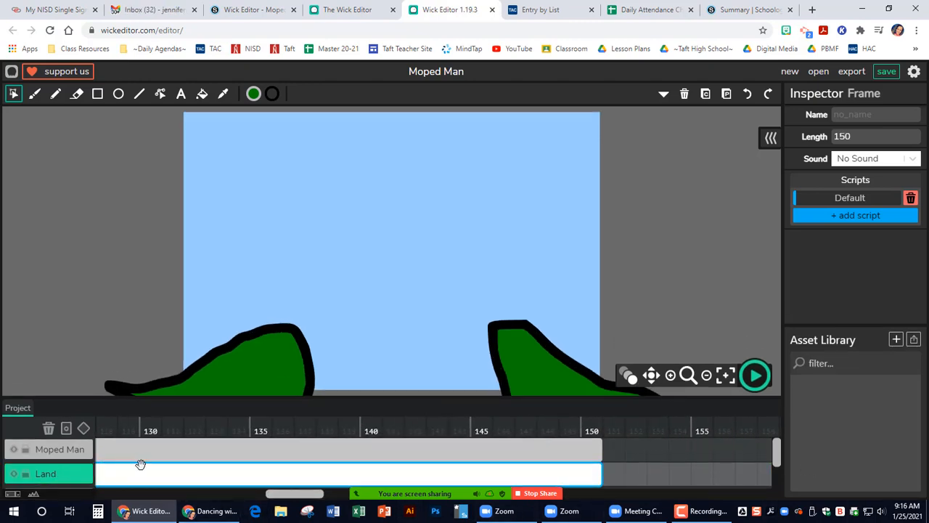
Lock the Land layer and select the Moped Man layer's frame with the playhead at frame 1.
scroll(605, 263, down, 4)
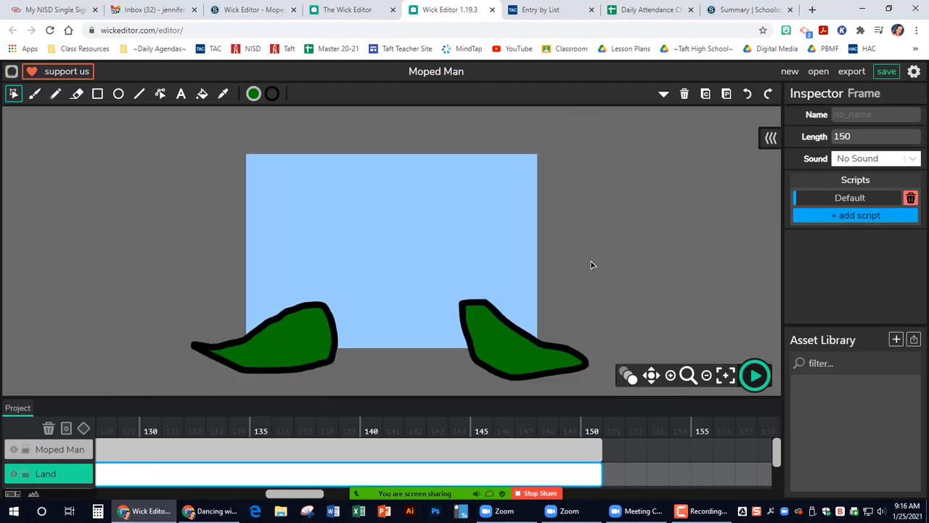
click(27, 475)
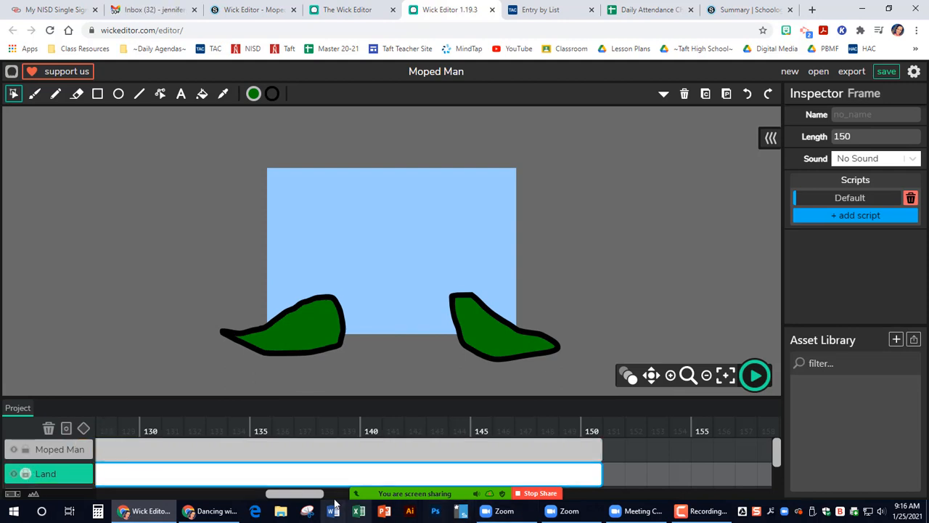
drag(309, 494, 138, 493)
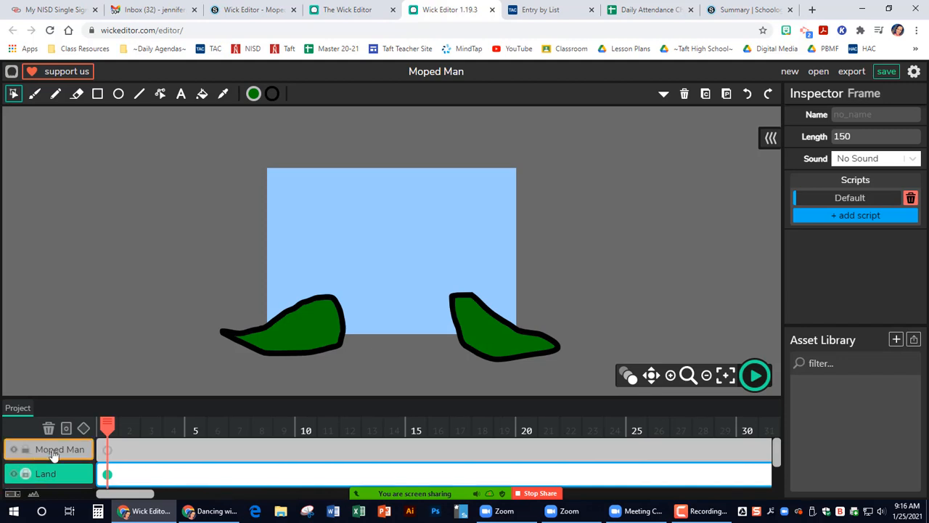
click(108, 448)
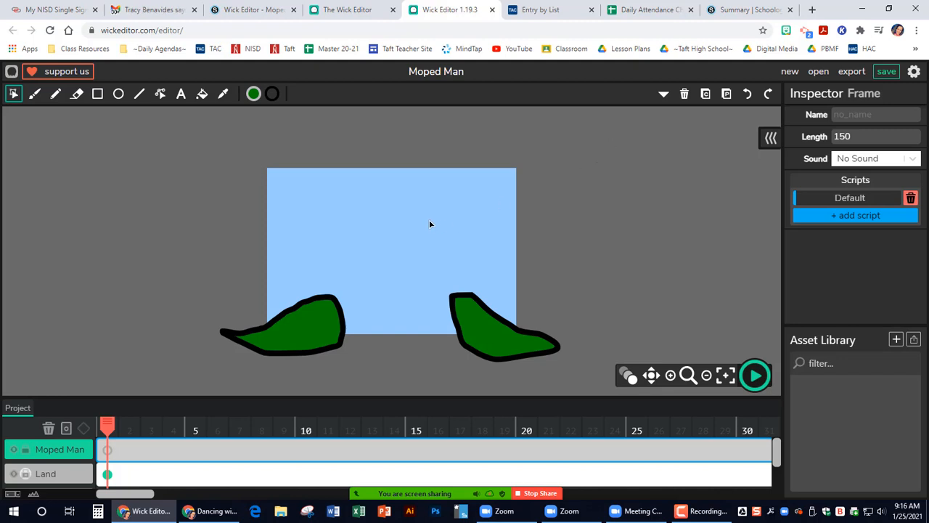
Import moped.png from the desktop onto the canvas in the Moped Man layer's frame.
key(ctrl)
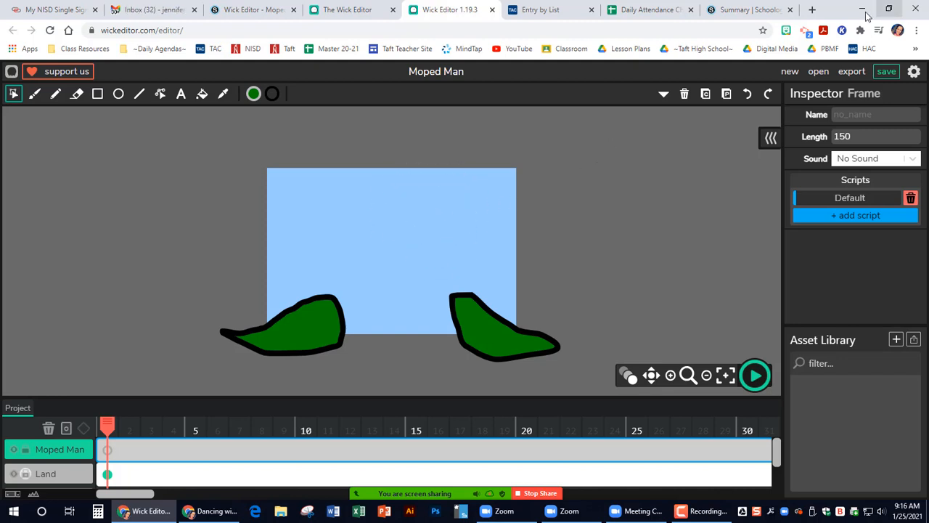
click(862, 15)
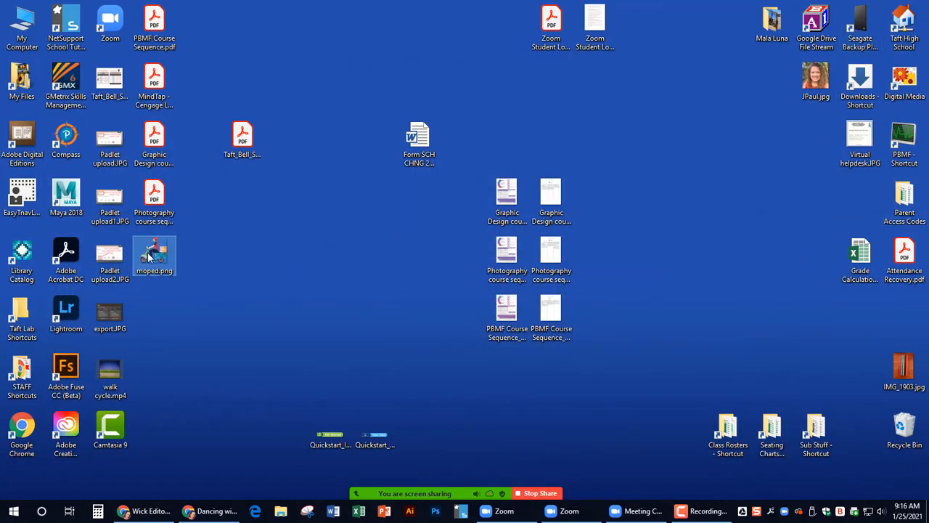
click(160, 260)
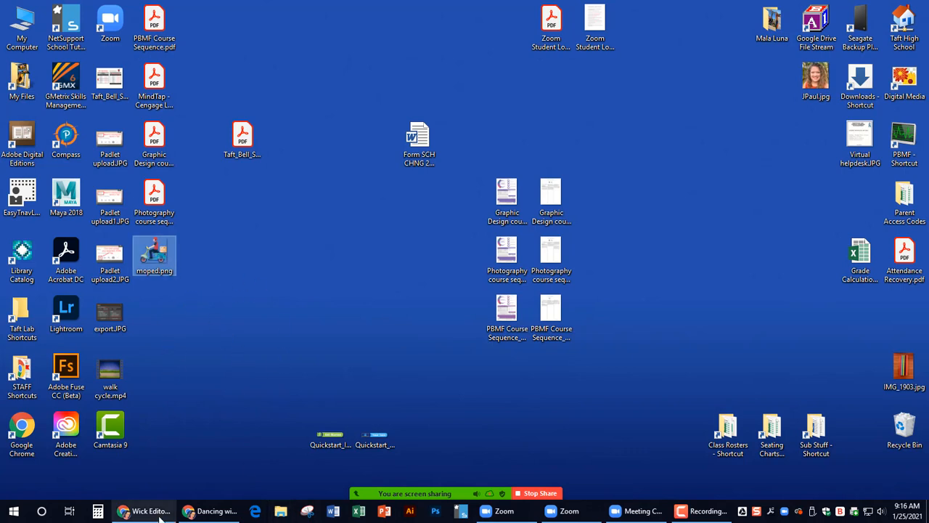
click(156, 252)
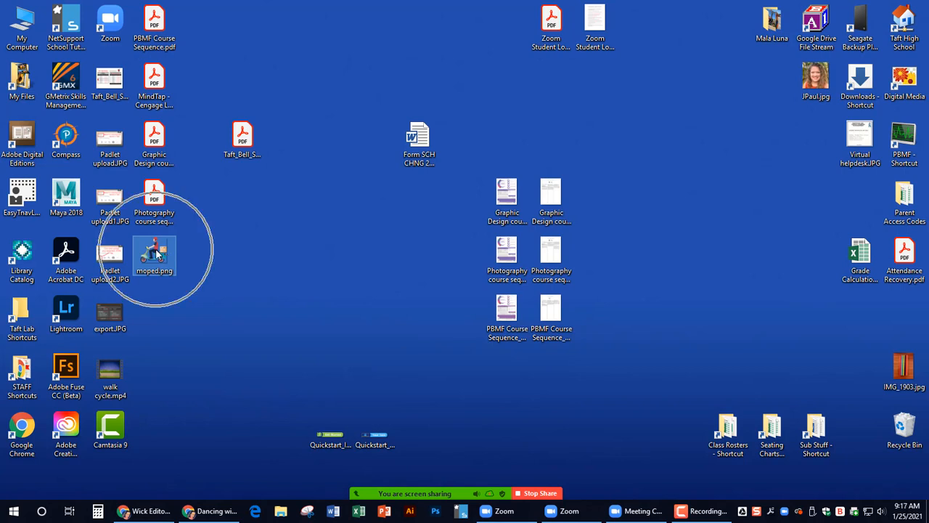
drag(156, 252, 394, 242)
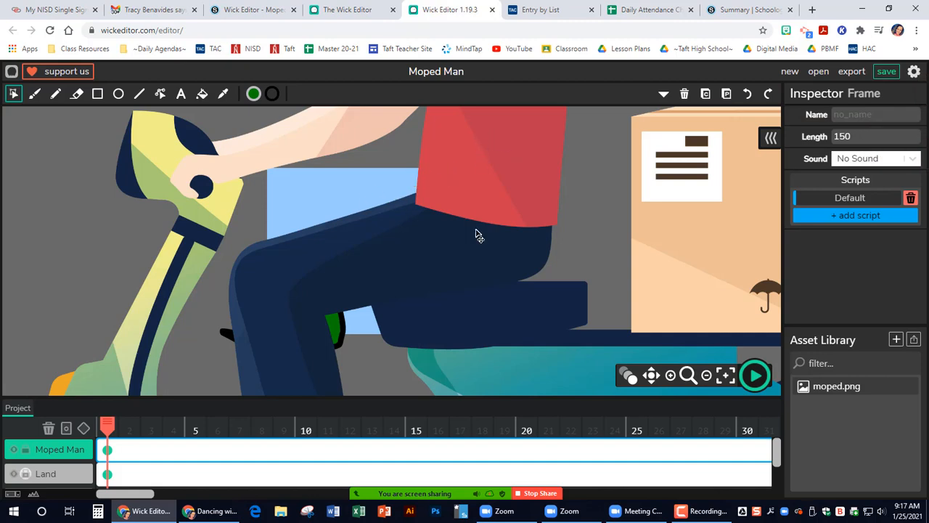
Scale the moped image down proportionally to about 103 px wide and position it just above the left cliff.
drag(477, 235, 519, 315)
key(ctrl+z)
key(ctrl+z)
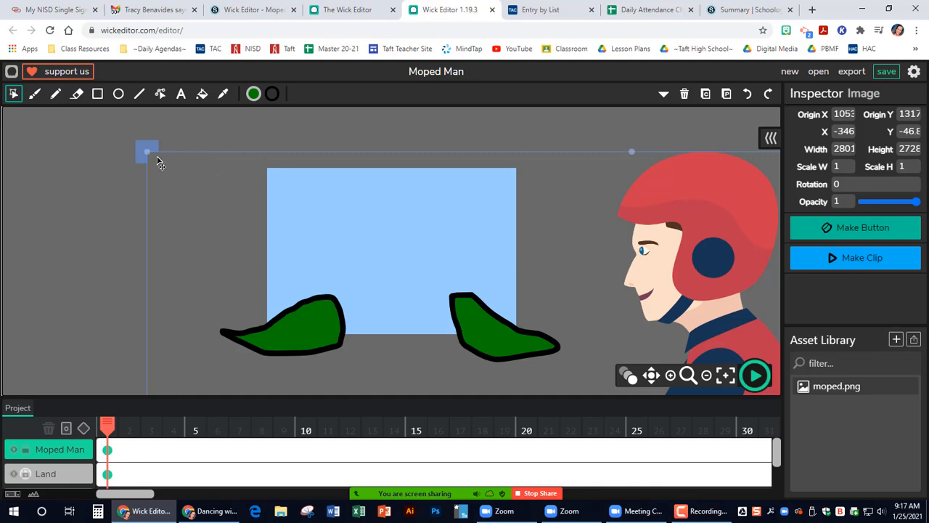
drag(146, 150, 350, 348)
drag(601, 372, 134, 167)
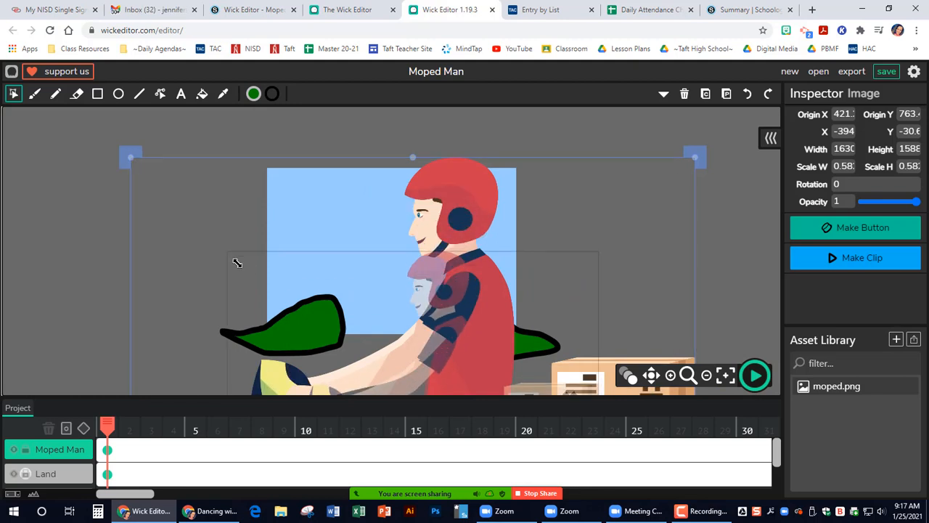
drag(302, 356, 302, 323)
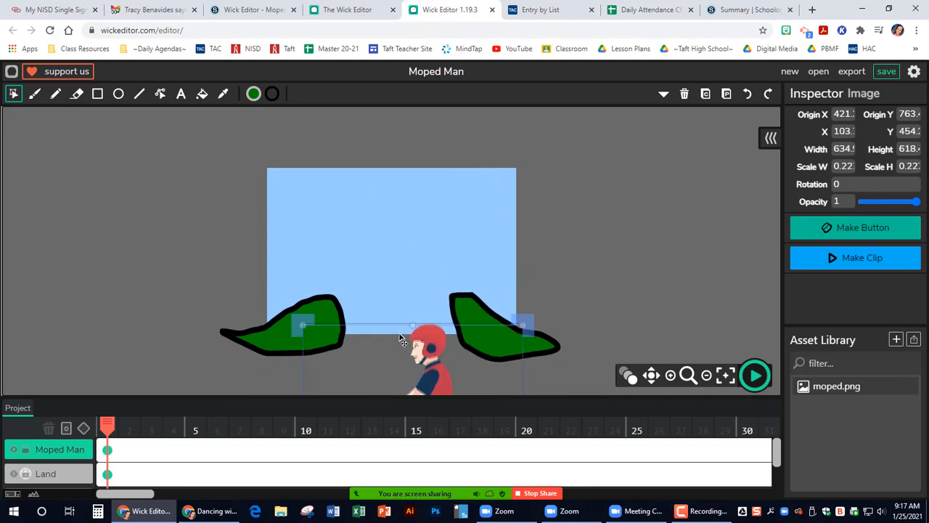
drag(404, 338, 320, 177)
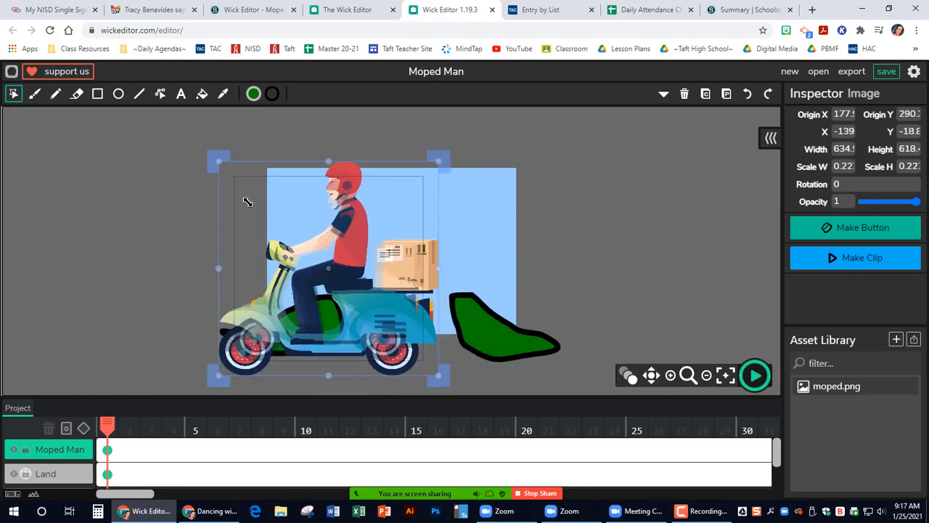
drag(305, 268, 325, 249)
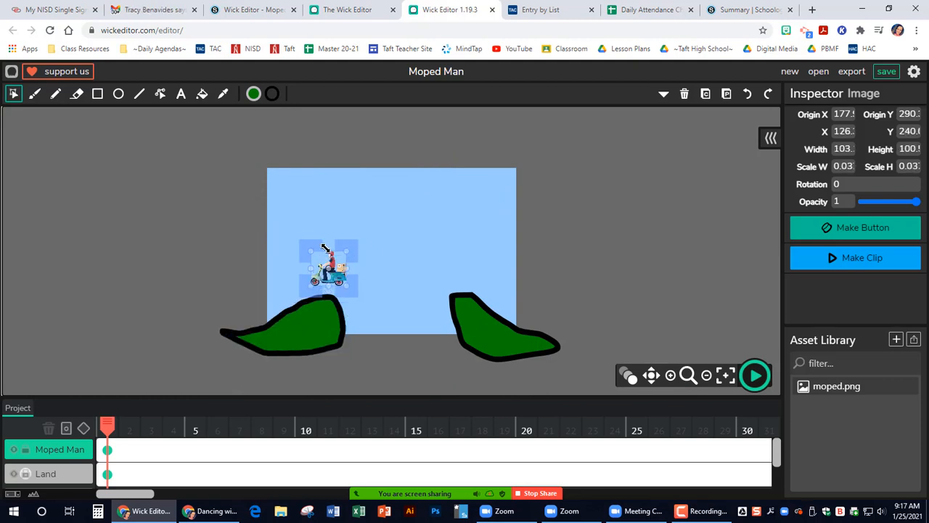
Flip the moped image horizontally so that it faces right.
click(381, 251)
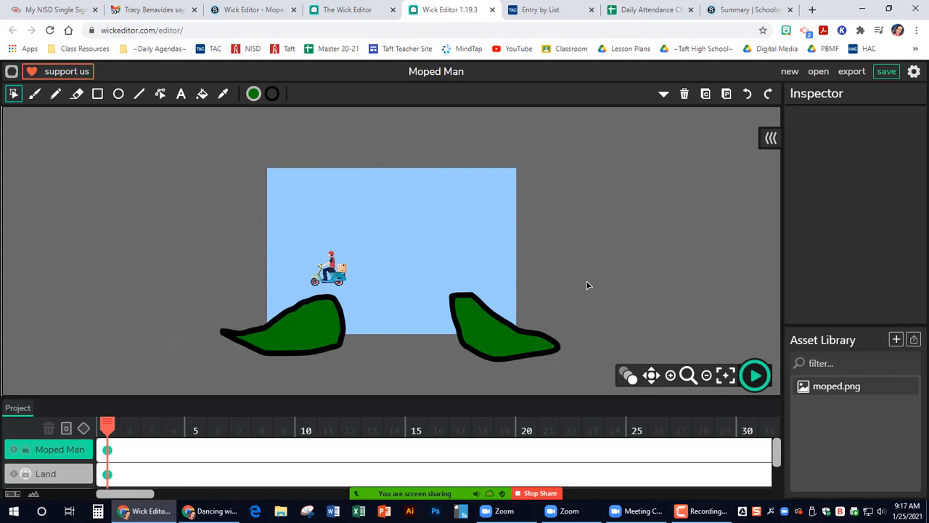
click(330, 271)
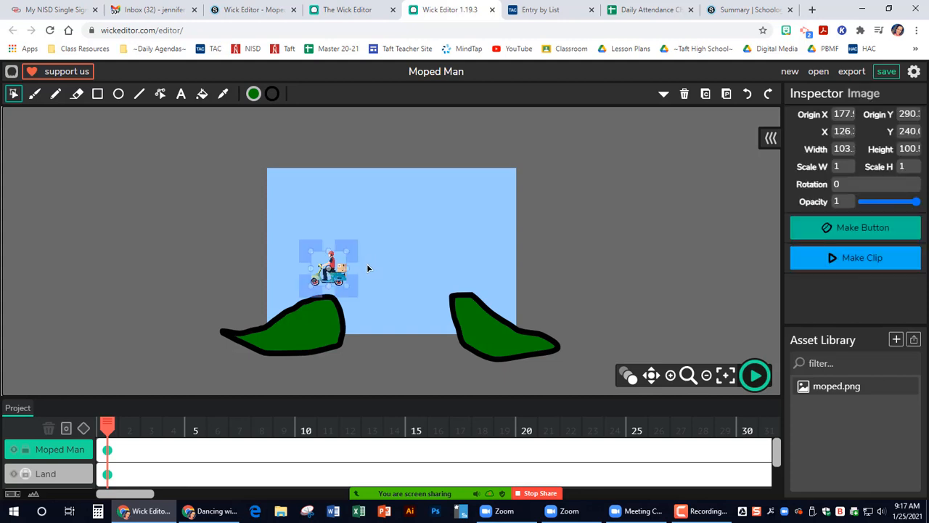
click(310, 269)
click(310, 269)
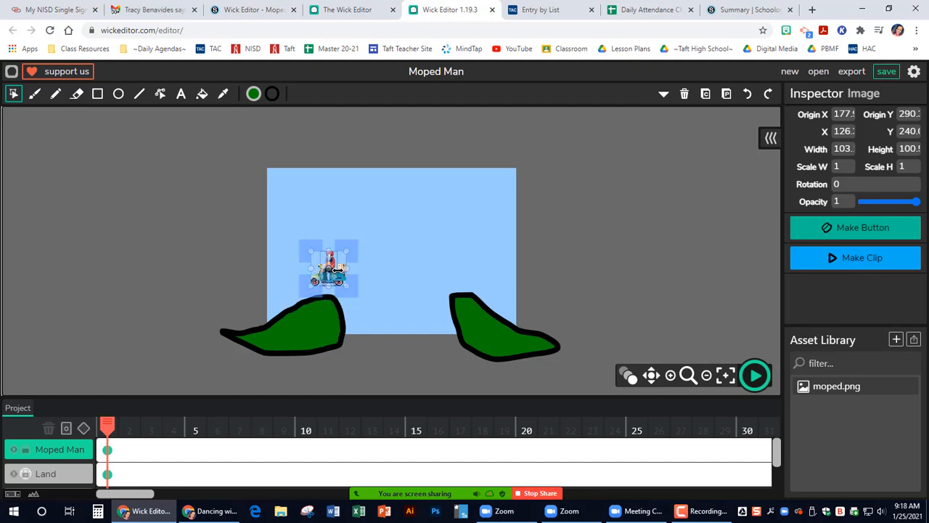
drag(346, 270, 347, 270)
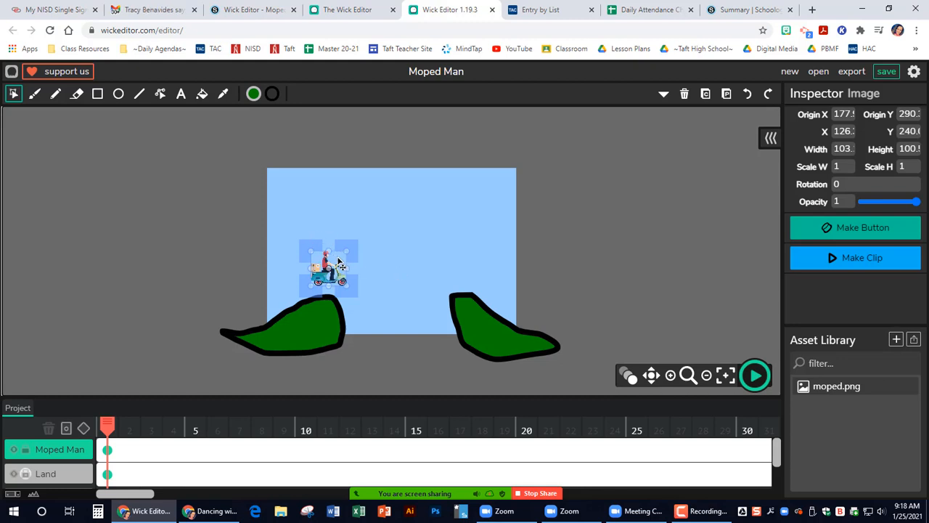
Fit the moped onto the outer foot of the left cliff at about 93 px wide, rotated about -12.5 degrees to follow the slope.
drag(346, 251, 257, 323)
click(246, 279)
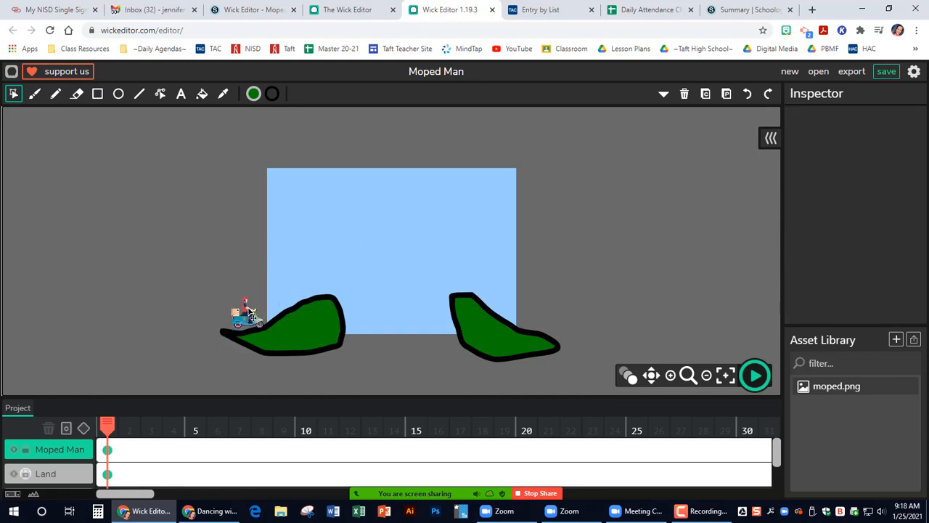
click(242, 301)
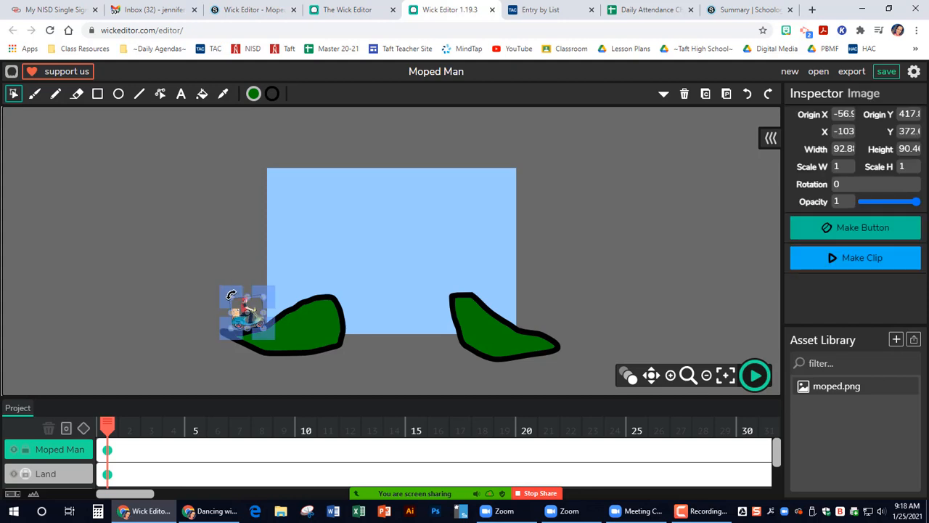
drag(233, 293, 256, 344)
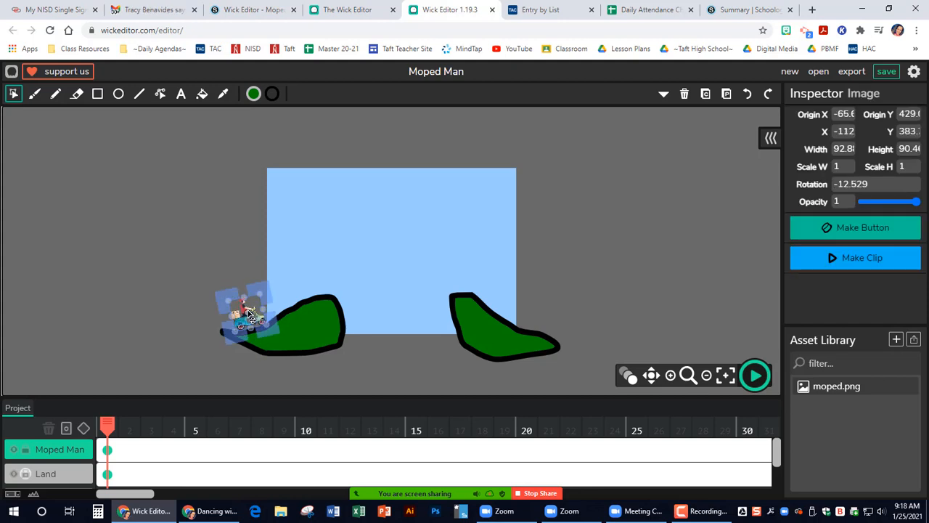
click(210, 272)
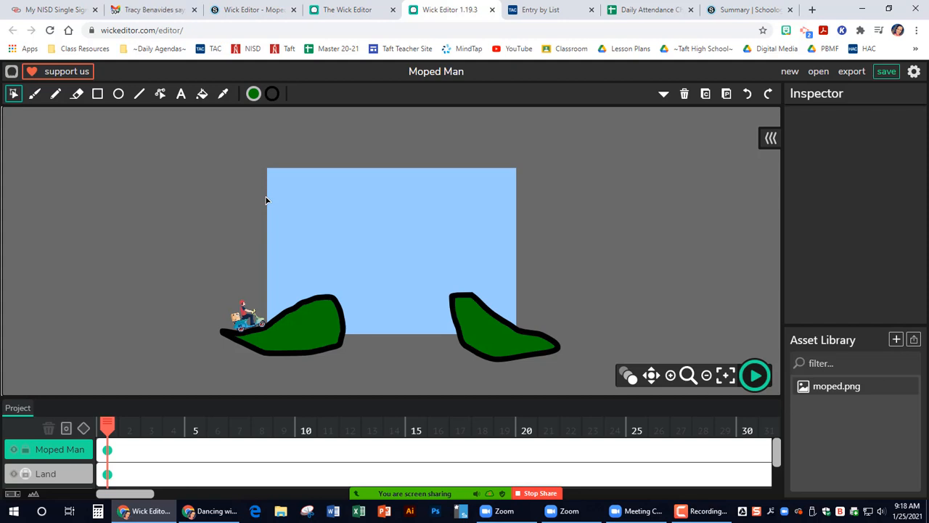
Add a tween to the Moped Man layer's frame at frame 1.
click(108, 450)
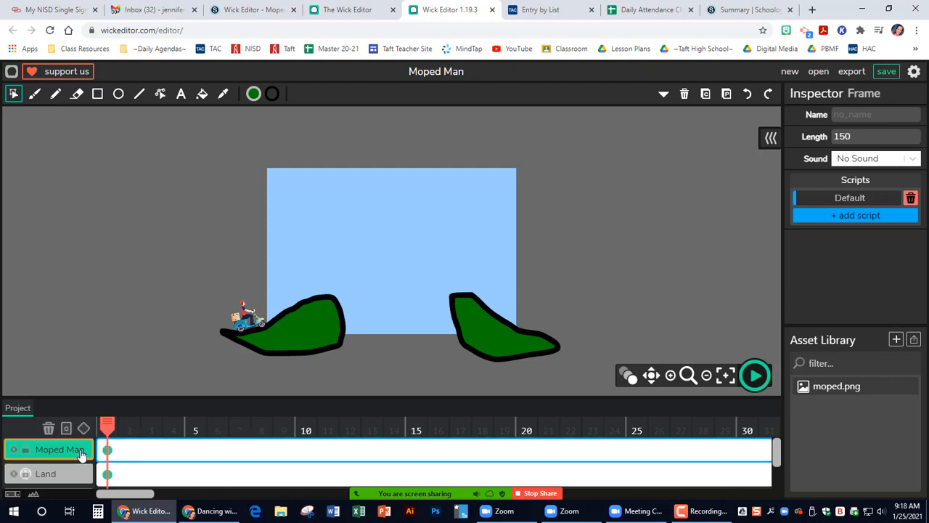
key(ctrl)
key(ctrl)
key(ctrl)
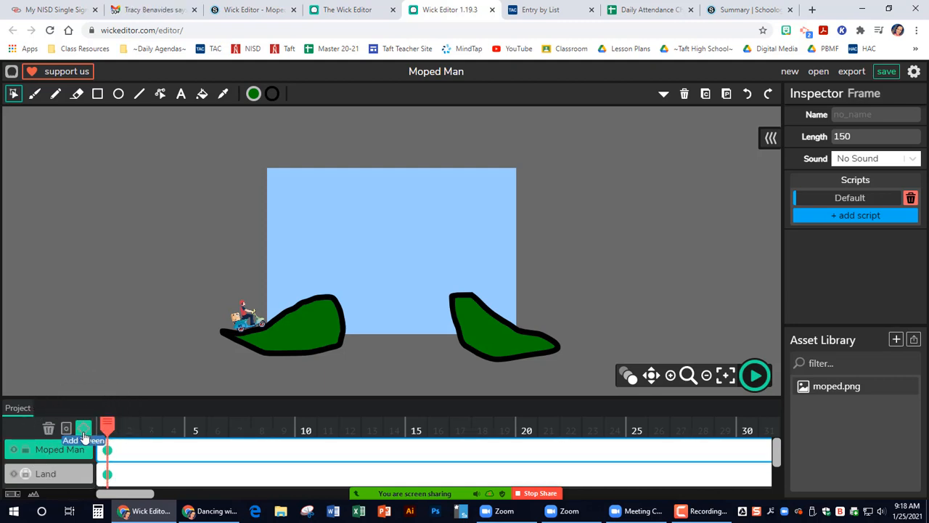
click(85, 434)
At frame 10, move the moped up the left cliff's slope and rotate it to about -17.3 degrees.
drag(107, 426, 310, 426)
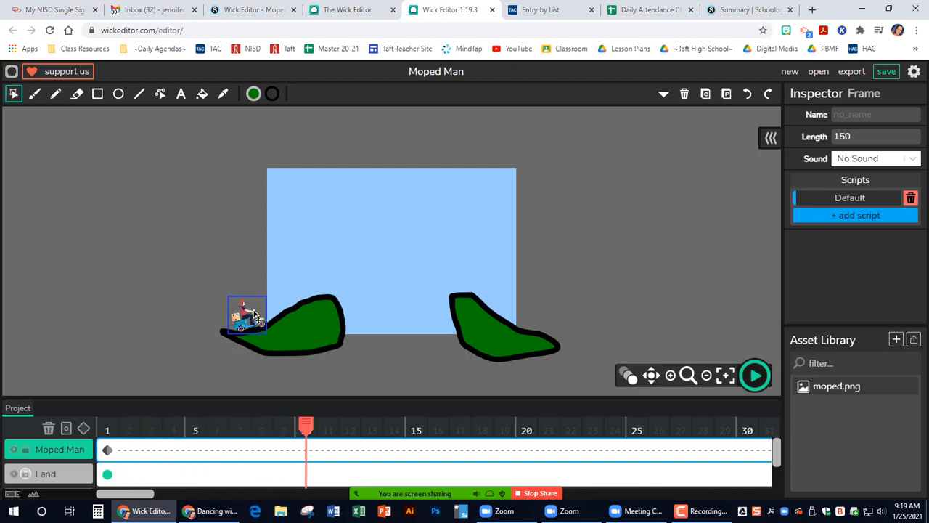
click(261, 319)
drag(275, 317, 283, 309)
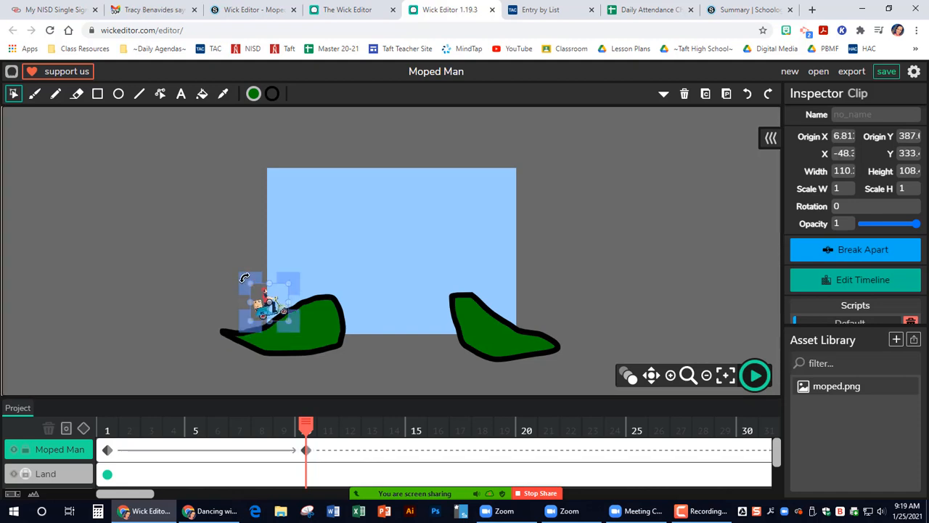
drag(242, 286, 275, 316)
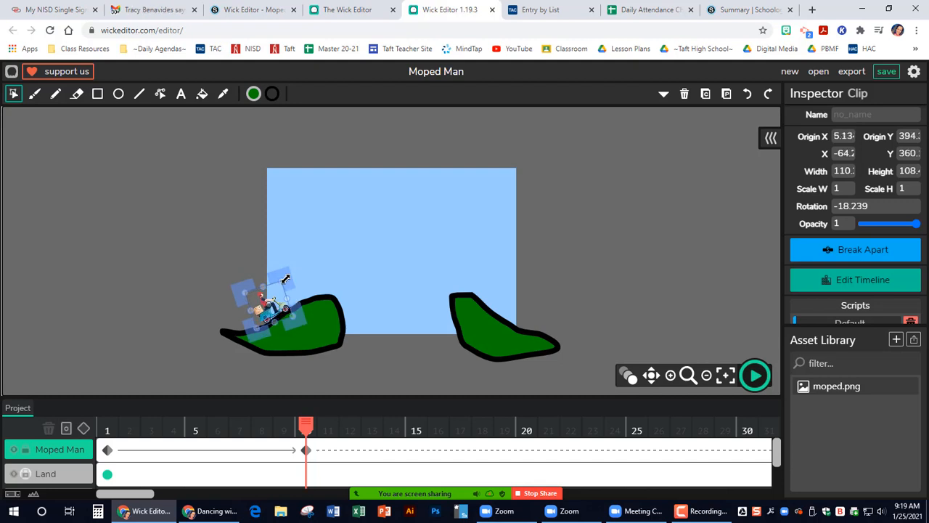
drag(284, 280, 286, 281)
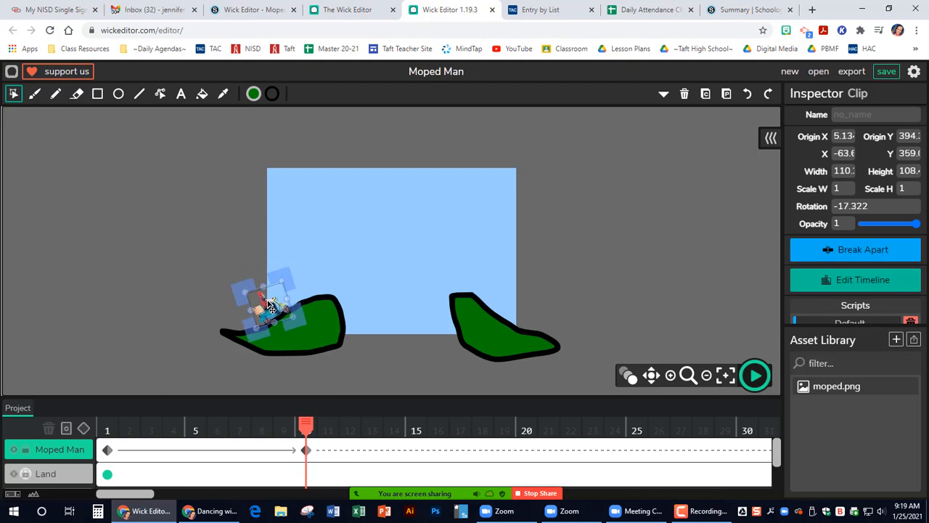
click(195, 271)
click(135, 471)
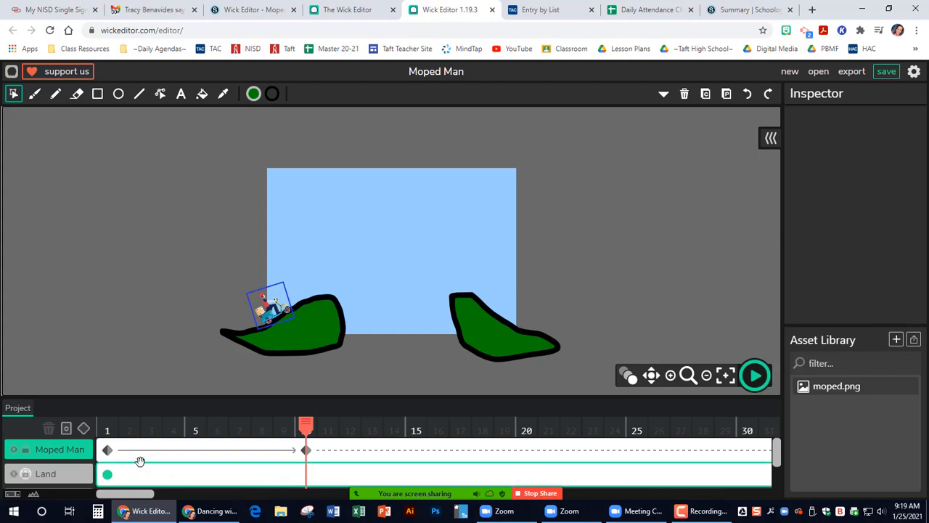
click(124, 451)
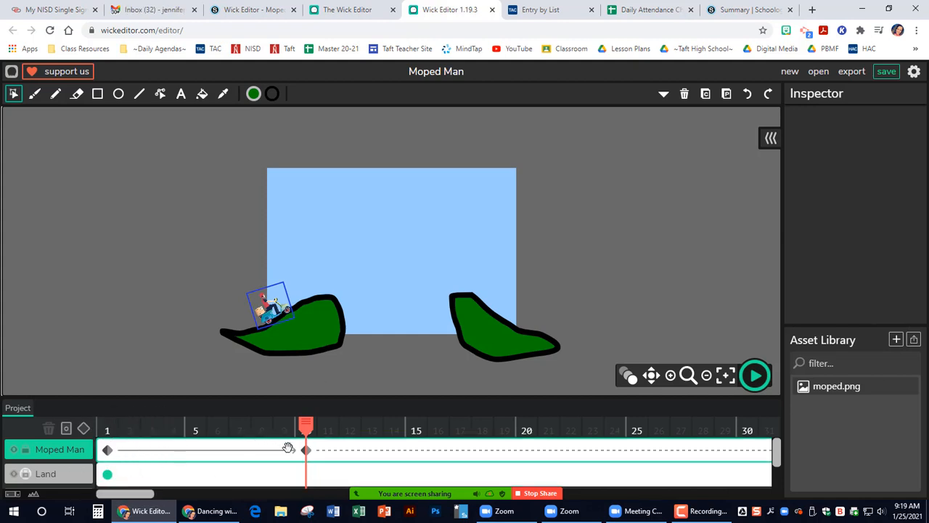
click(306, 422)
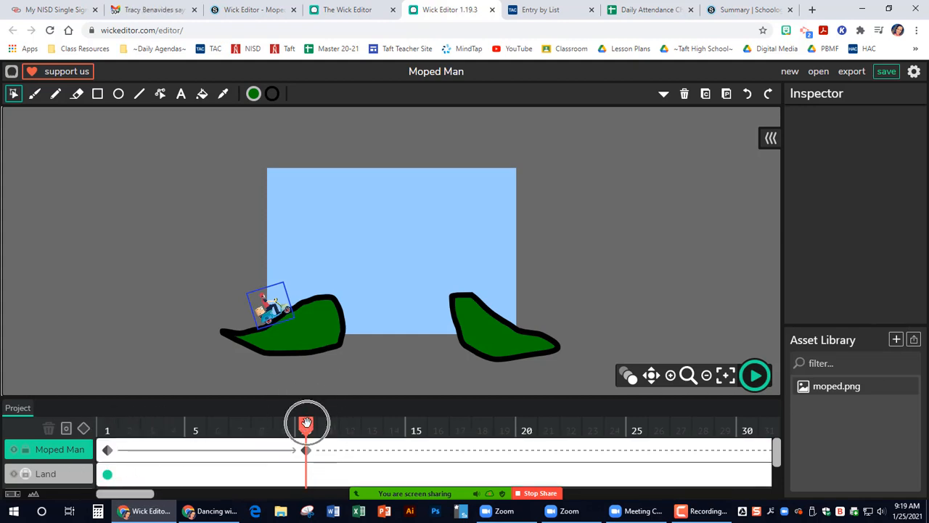
drag(306, 422, 305, 447)
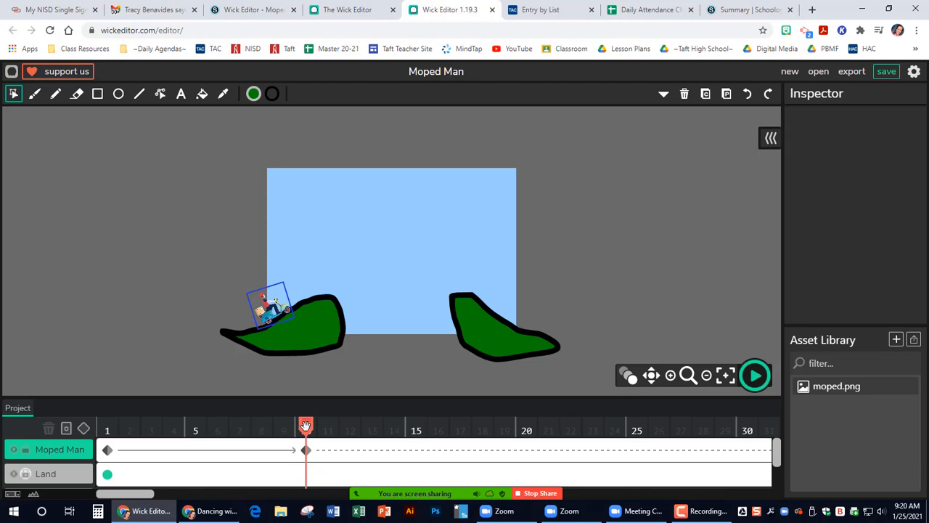
At frame 20, move the moped further up the left cliff and rotate it to about -10.4 degrees.
drag(305, 429, 524, 418)
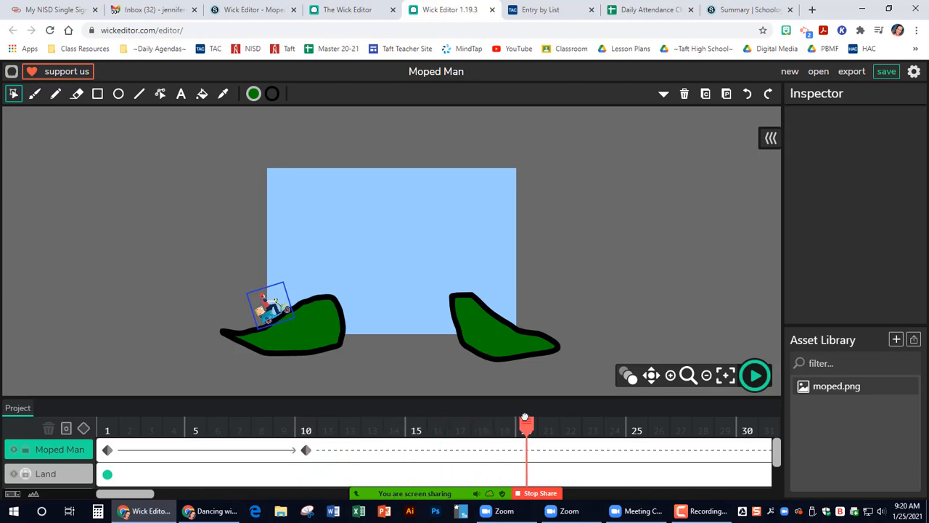
drag(270, 306, 294, 291)
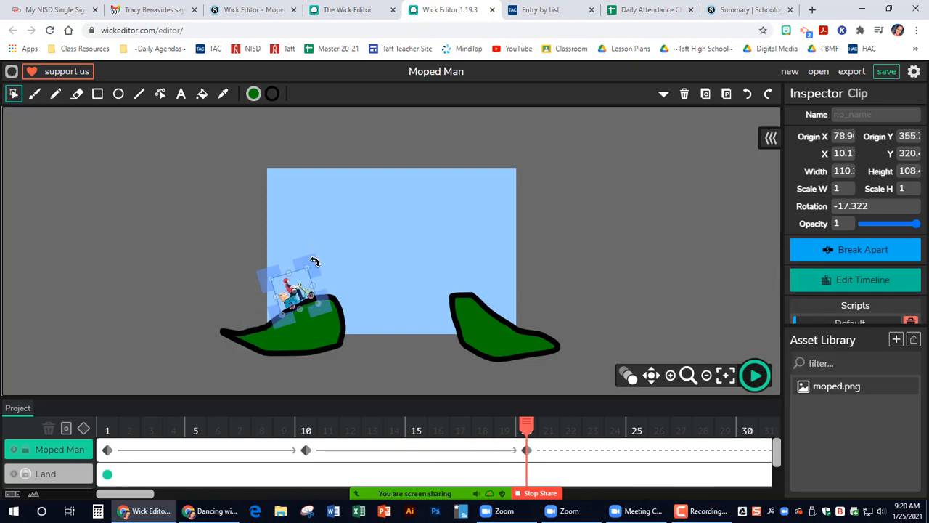
drag(316, 262, 300, 289)
click(216, 293)
click(295, 291)
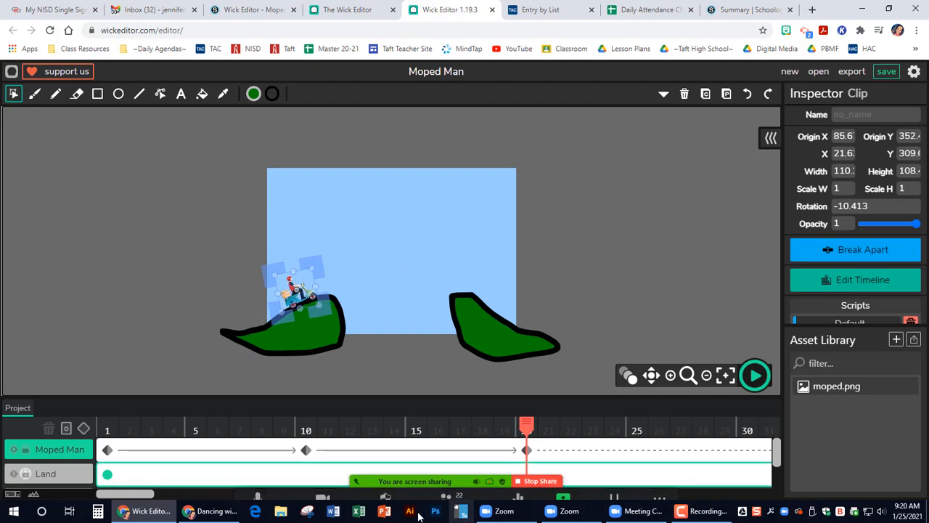
At frame 30, move the moped to the top edge of the left cliff and rotate it to about -18 degrees.
drag(151, 494, 169, 493)
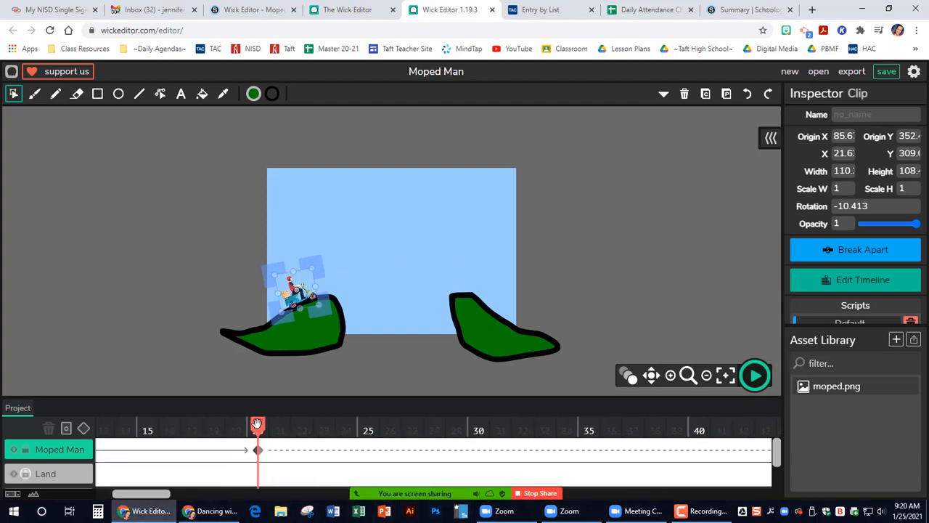
drag(257, 424, 479, 415)
click(356, 343)
click(299, 306)
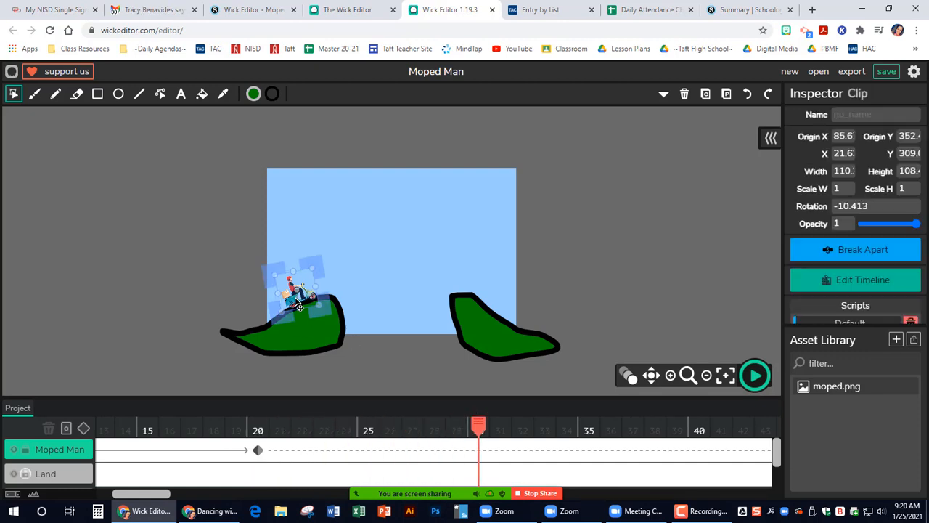
drag(299, 305, 328, 295)
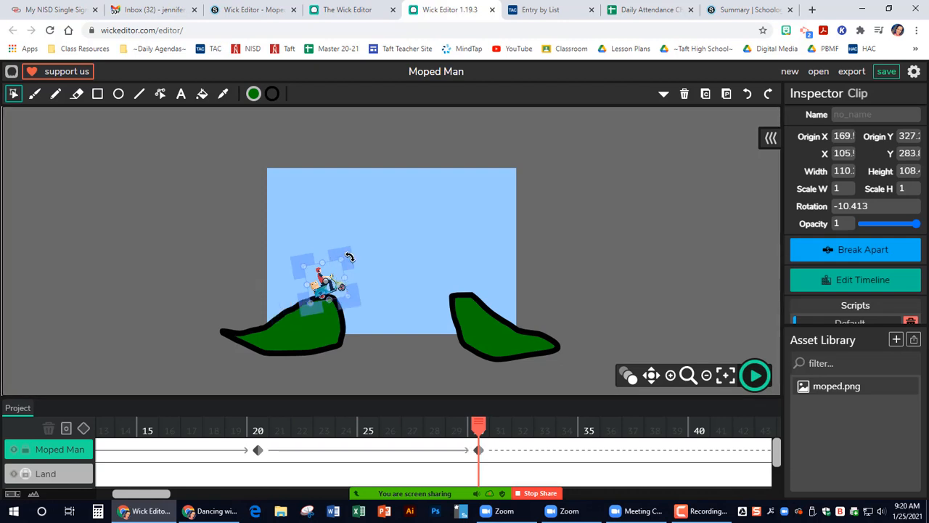
drag(350, 257, 327, 283)
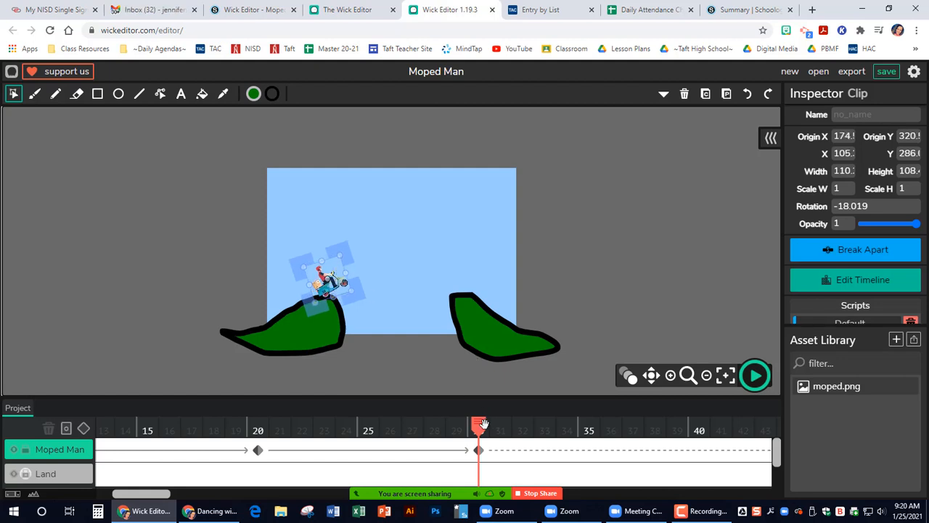
At frame 40, move the moped into the air just off the left cliff and rotate it to about -37 degrees.
drag(442, 434, 639, 450)
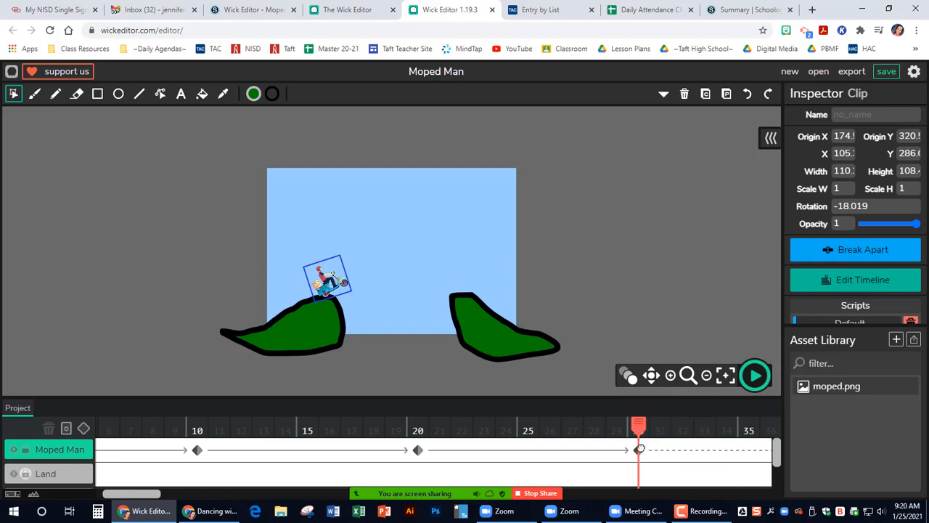
drag(129, 494, 158, 494)
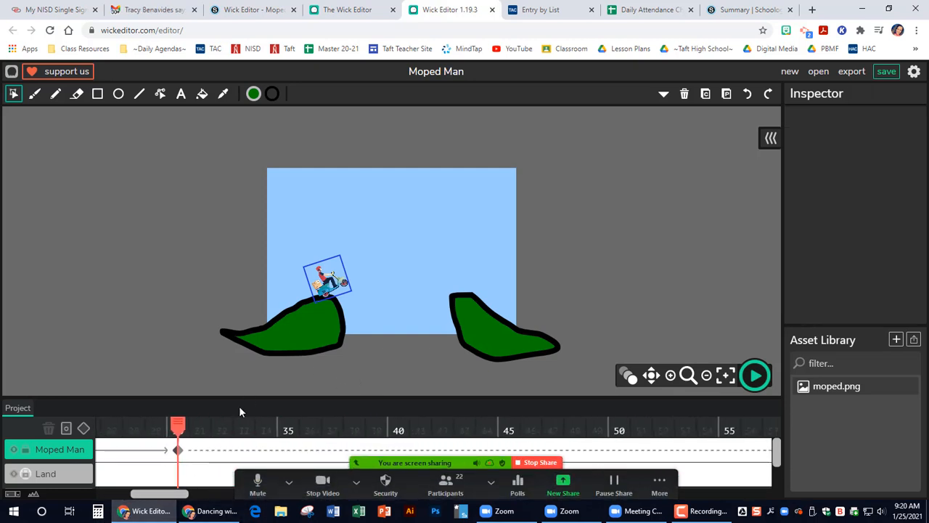
drag(178, 425, 400, 408)
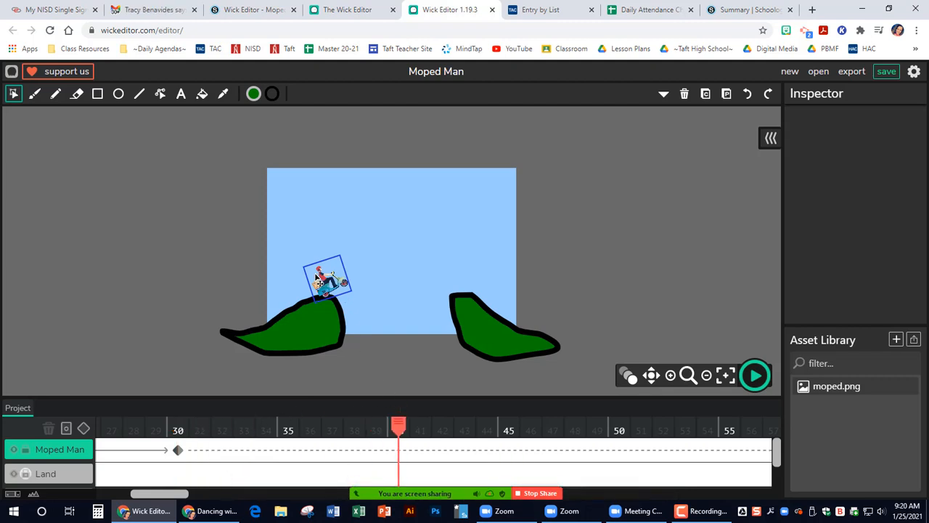
drag(328, 281, 315, 259)
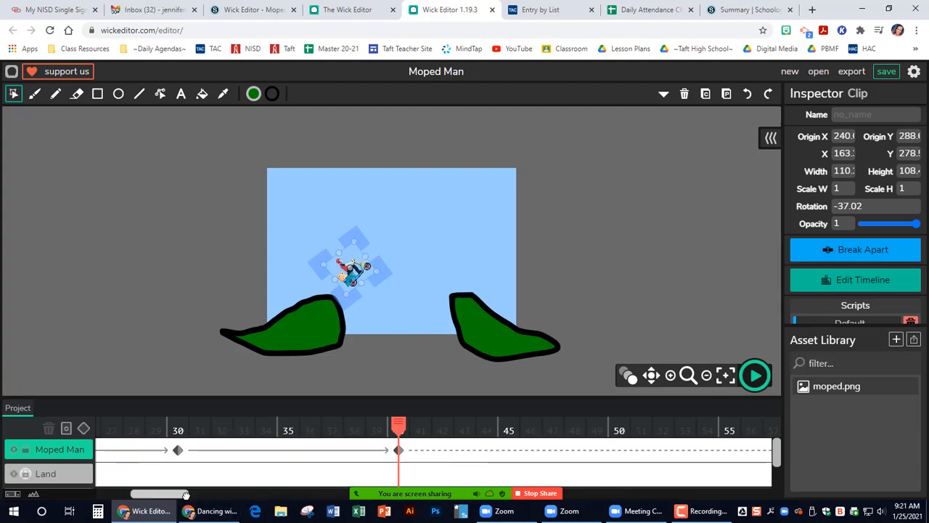
At frame 50, move the moped higher over the gap and rotate it further backward into the flip.
drag(186, 493, 201, 500)
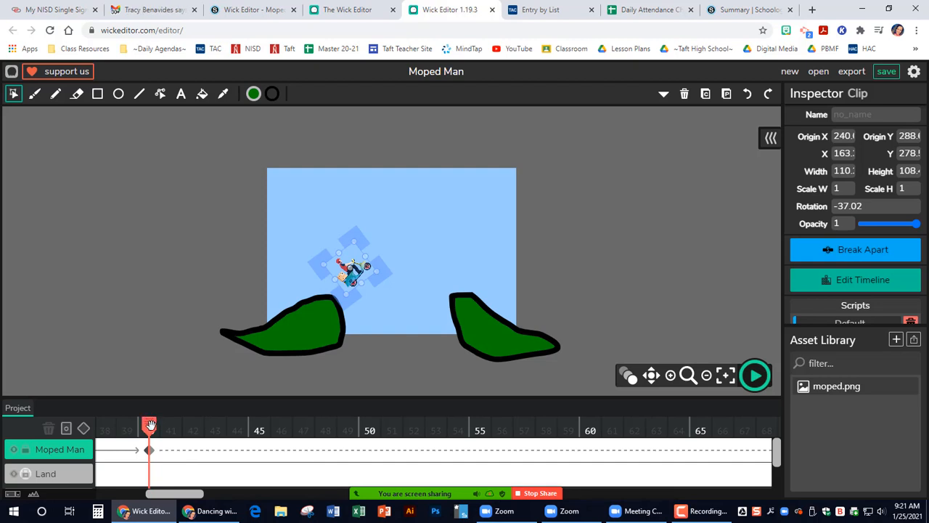
drag(150, 425, 369, 420)
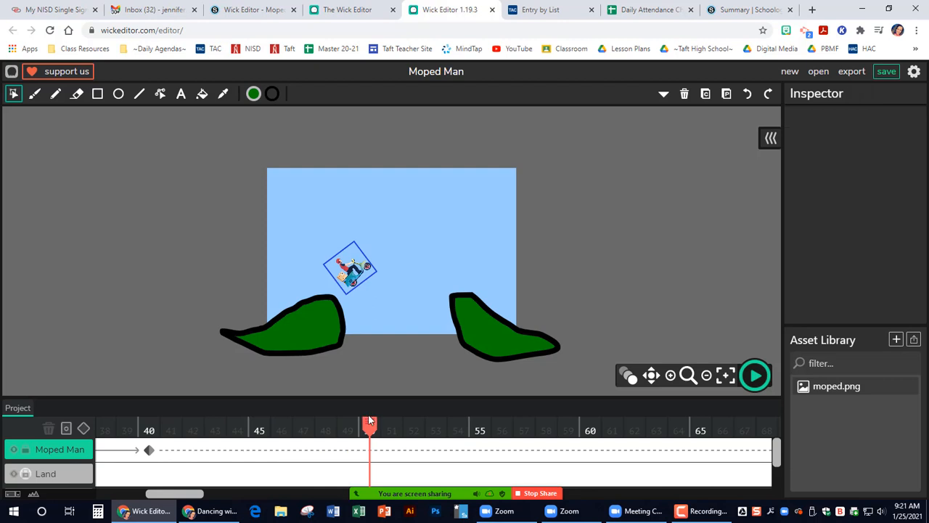
click(360, 273)
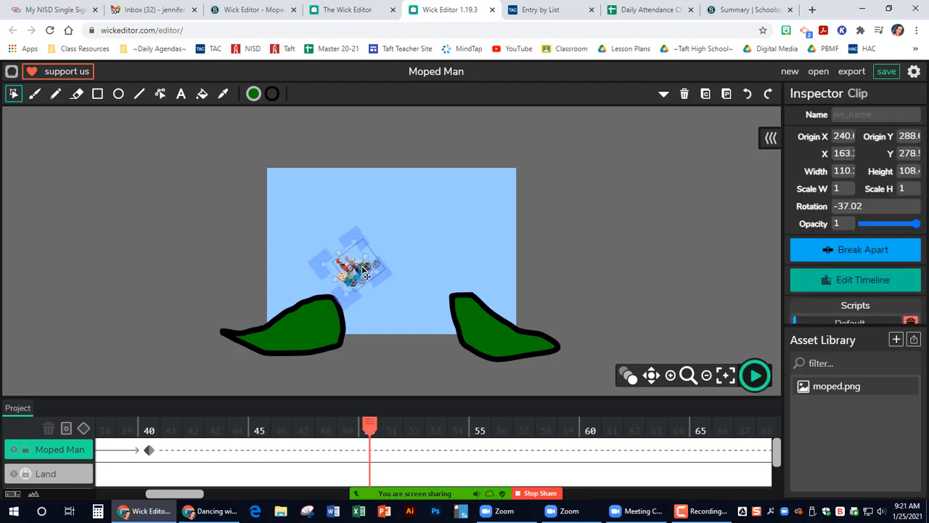
drag(369, 267, 342, 277)
At frame 60, raise the moped to the middle of the gap and rotate it to about -112 degrees.
drag(371, 423, 590, 423)
click(531, 361)
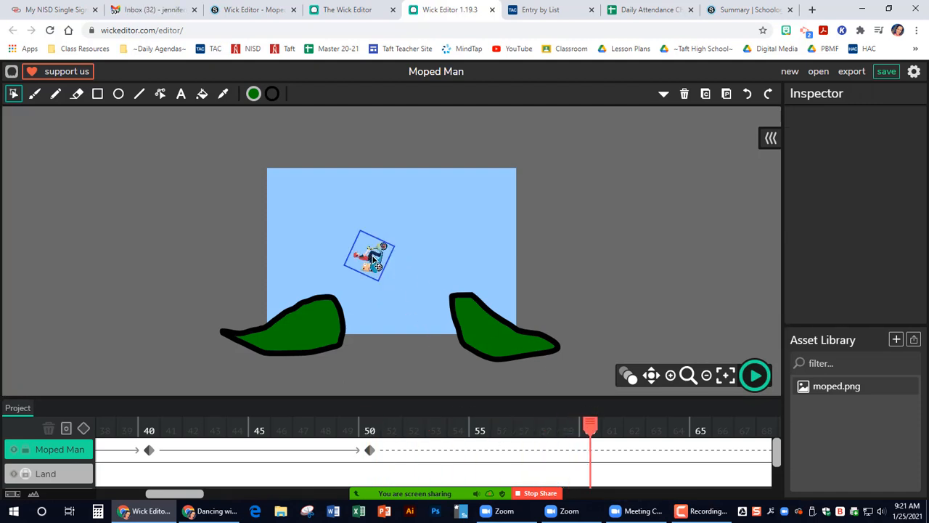
drag(373, 258, 367, 296)
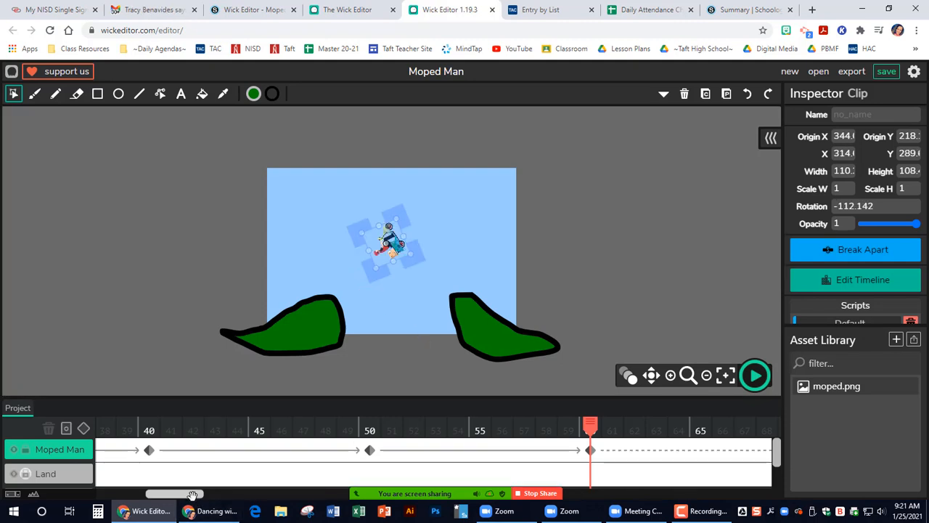
drag(194, 495, 224, 496)
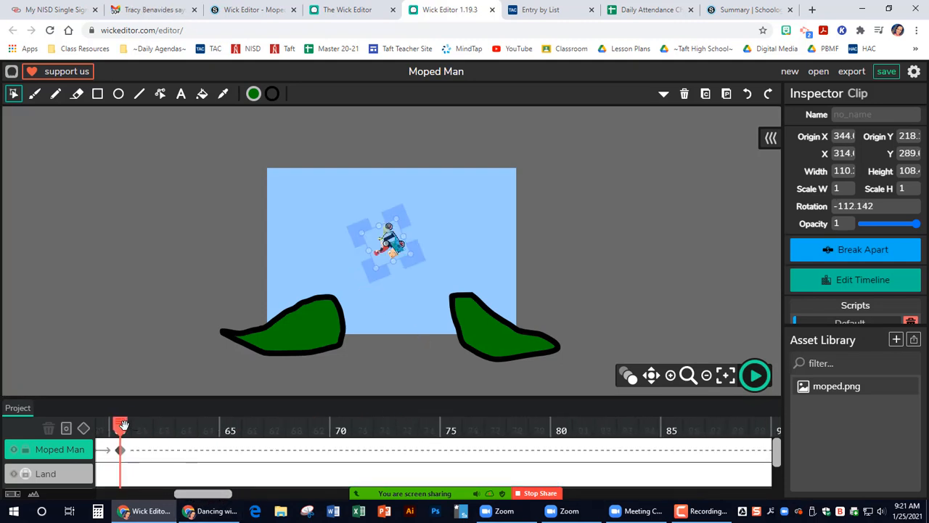
At frame 70, move the moped just right of the gap's centre and rotate it further backward to about 210 degrees.
drag(147, 423, 340, 423)
click(385, 311)
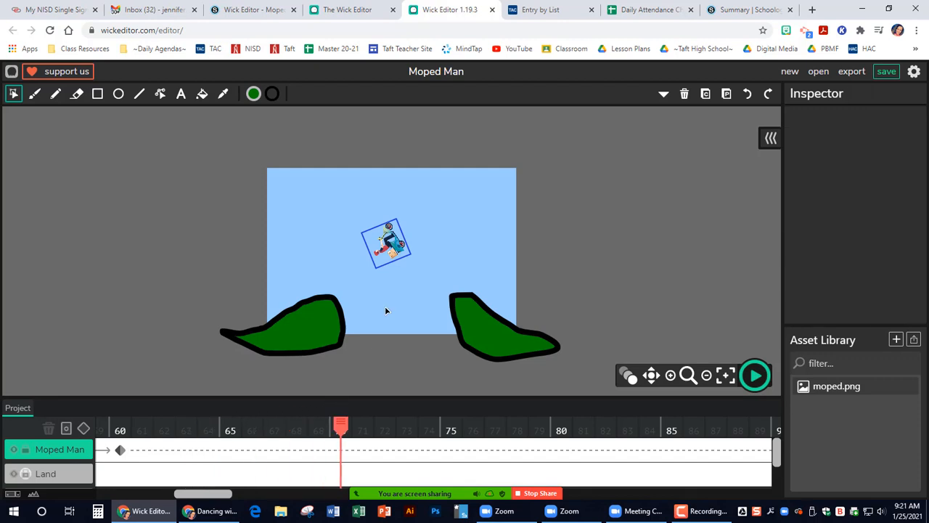
drag(389, 247, 371, 254)
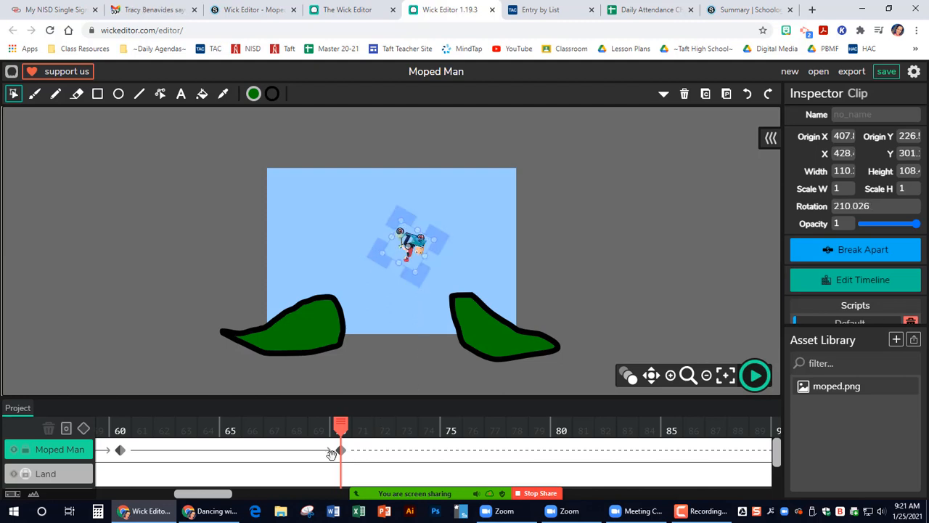
At frame 80, move the moped right and slightly lower over the gap and rotate it to about -189 degrees.
drag(230, 494, 245, 496)
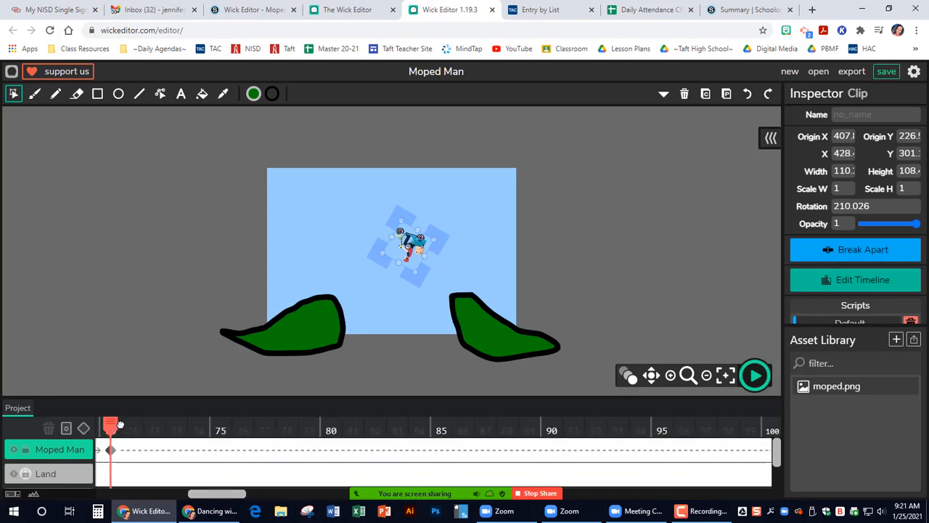
drag(120, 424, 325, 425)
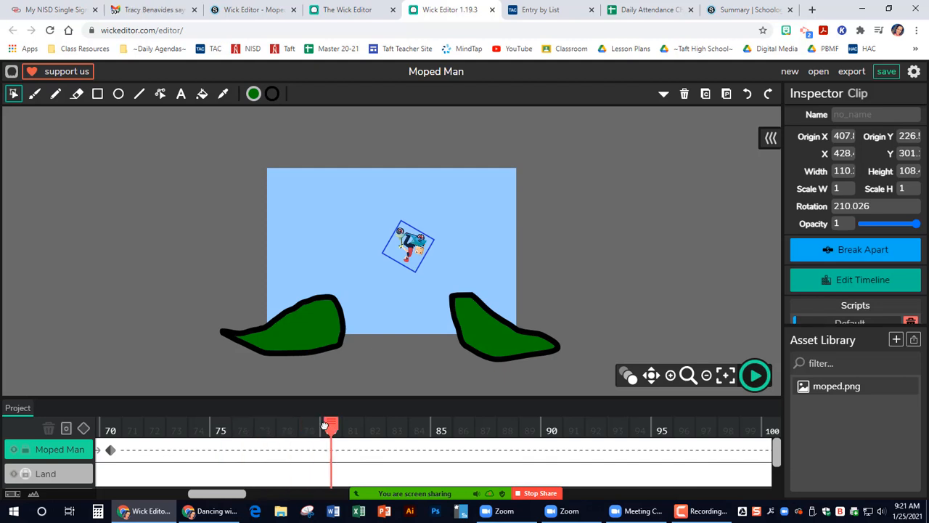
click(418, 274)
drag(418, 250, 397, 234)
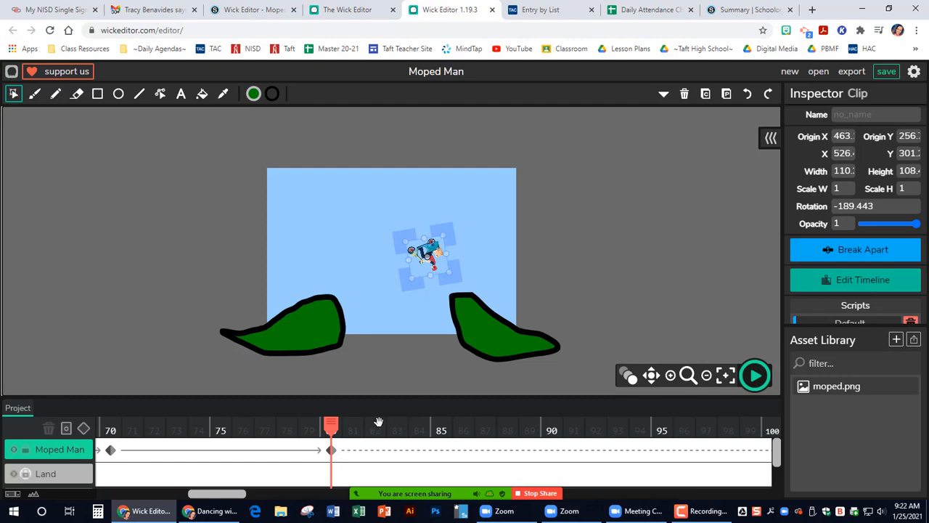
At frame 90, lower the moped toward the top of the right cliff and rotate it to about 123.5 degrees.
drag(336, 424, 550, 421)
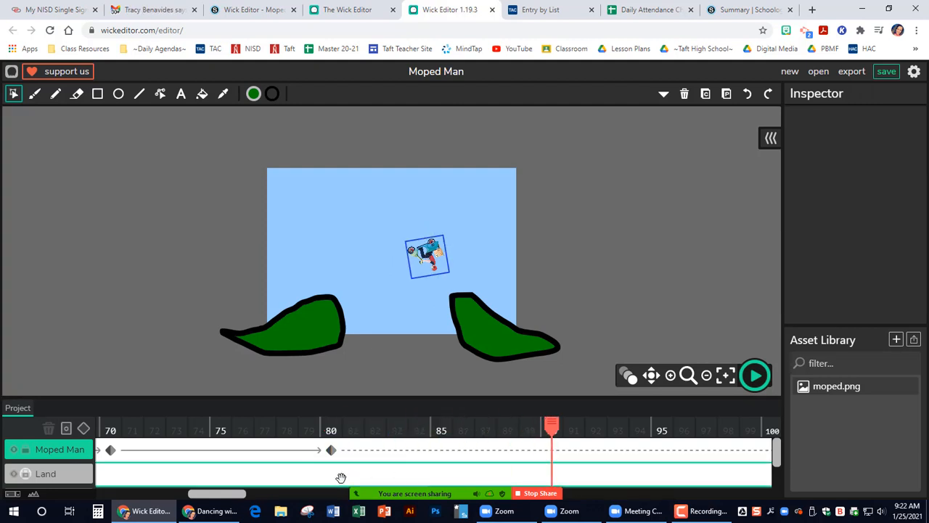
drag(237, 492, 248, 494)
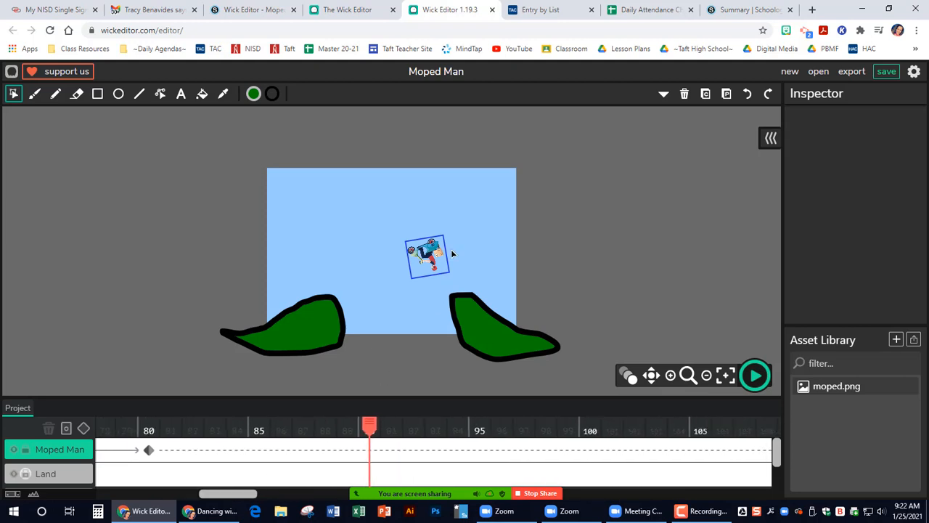
click(431, 266)
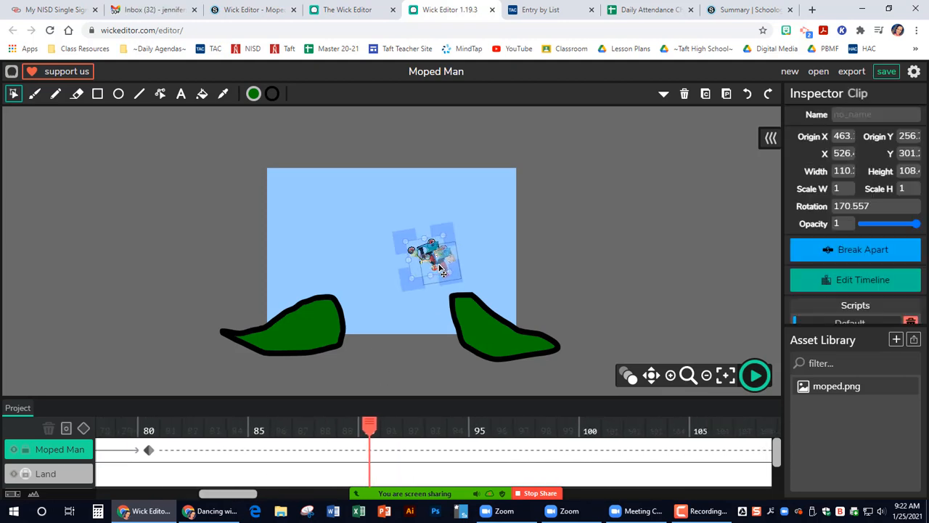
drag(443, 271, 472, 292)
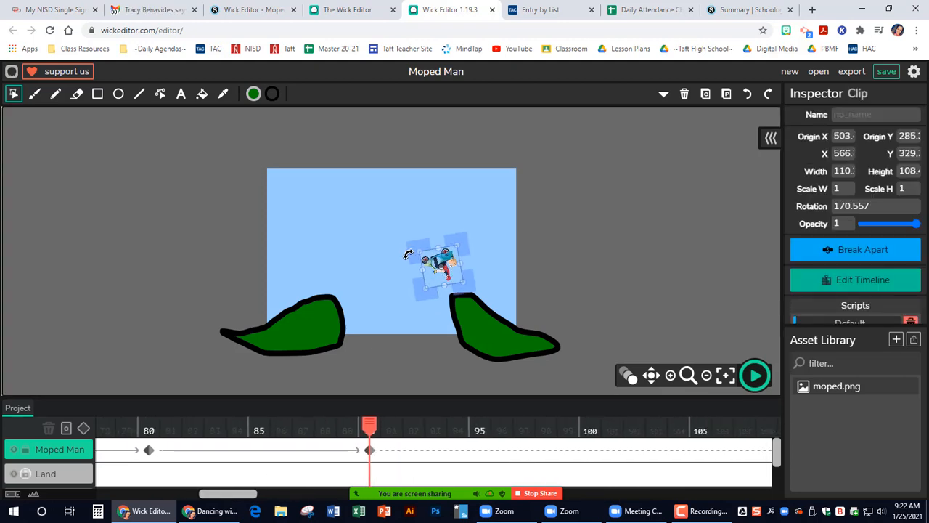
drag(408, 254, 589, 427)
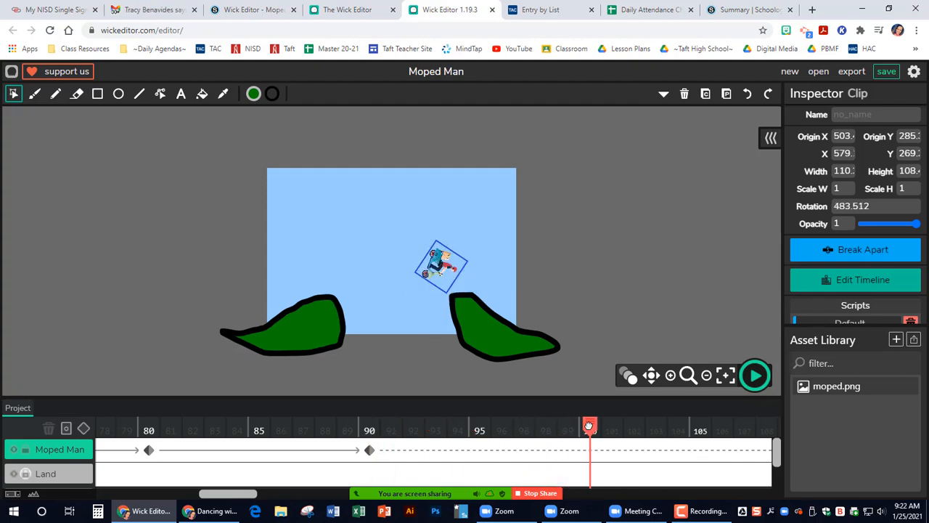
At frame 100, move the moped down to the top edge of the right cliff and rotate it to about 54 degrees.
click(479, 325)
click(430, 274)
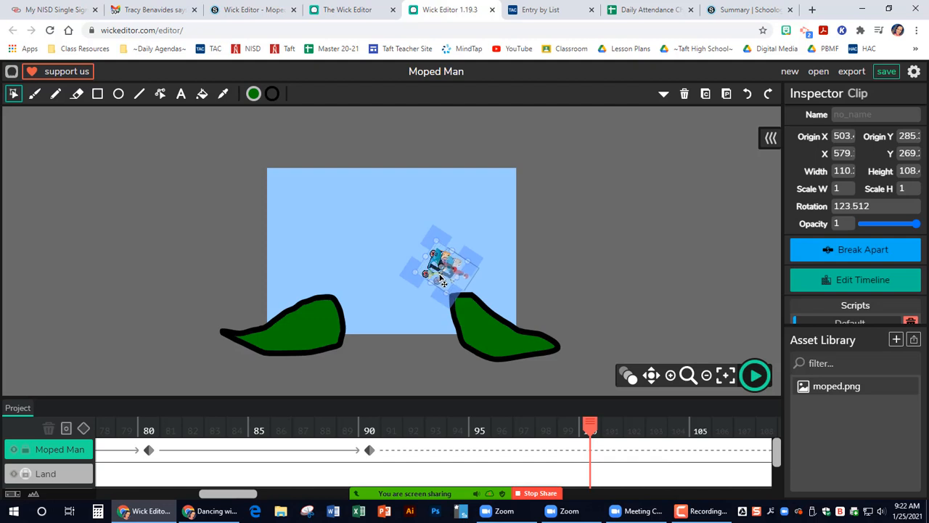
drag(440, 283, 443, 311)
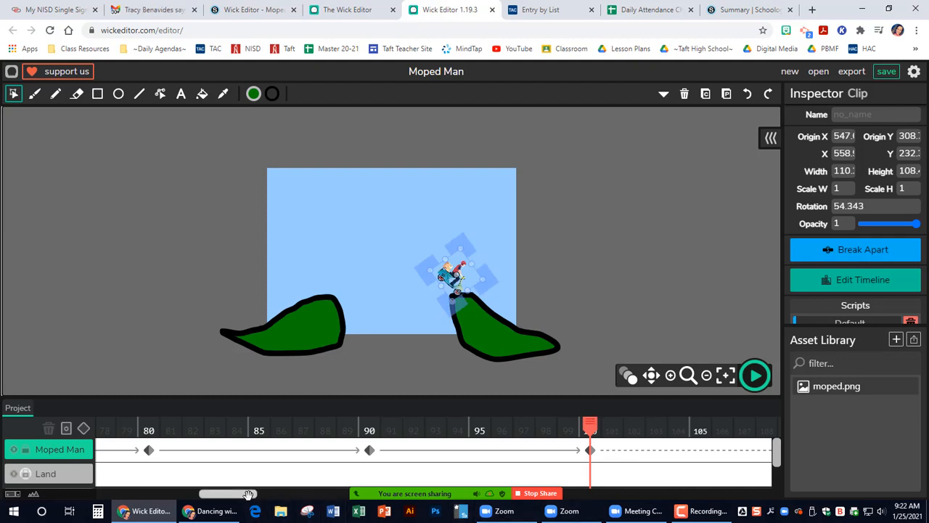
At frame 110, set the moped down on the upper slope of the right cliff and rotate it to about 39 degrees.
drag(247, 495, 269, 494)
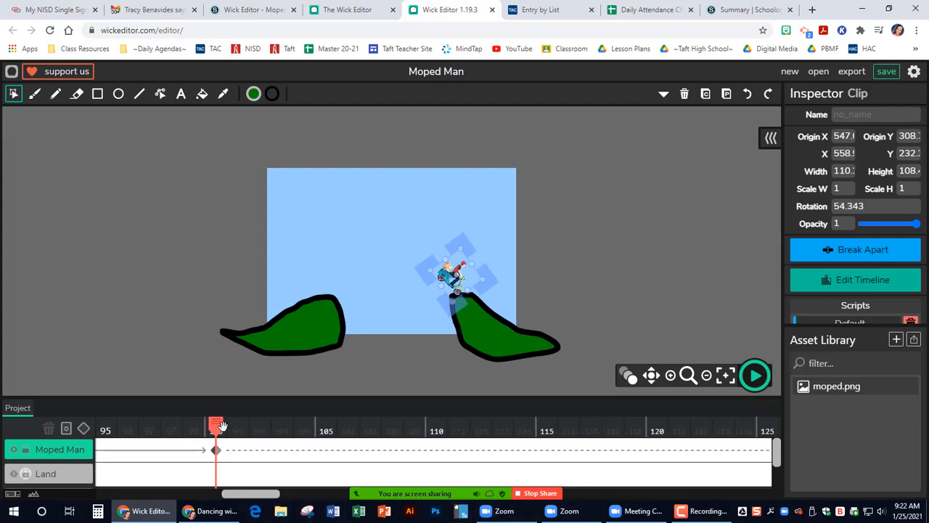
drag(221, 426, 436, 426)
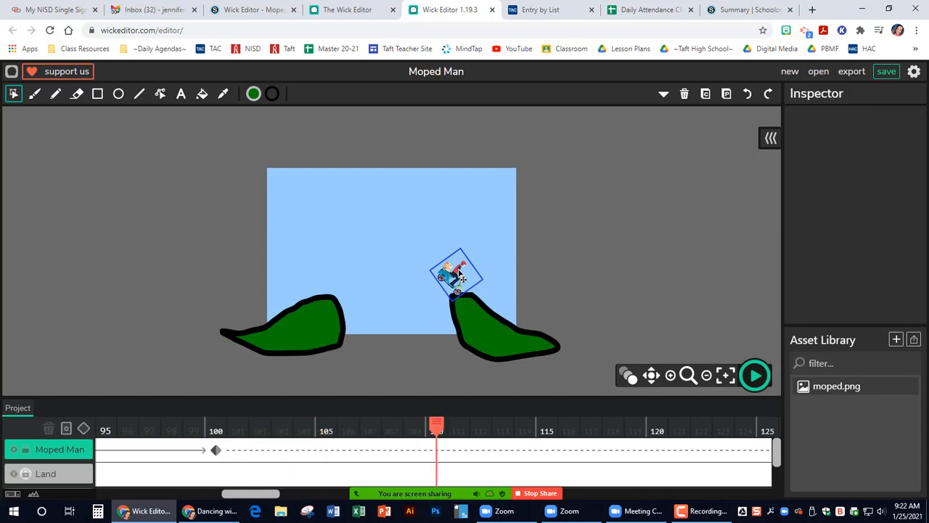
click(459, 272)
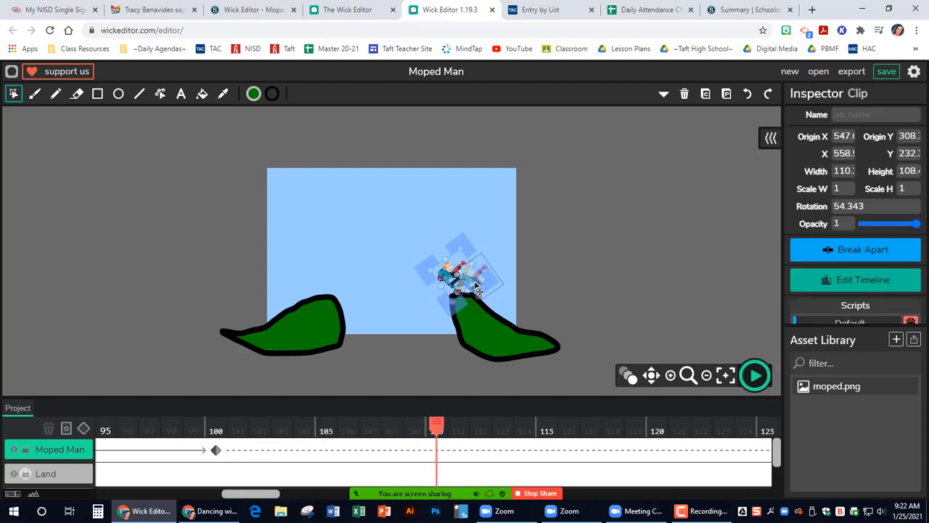
drag(477, 288, 439, 284)
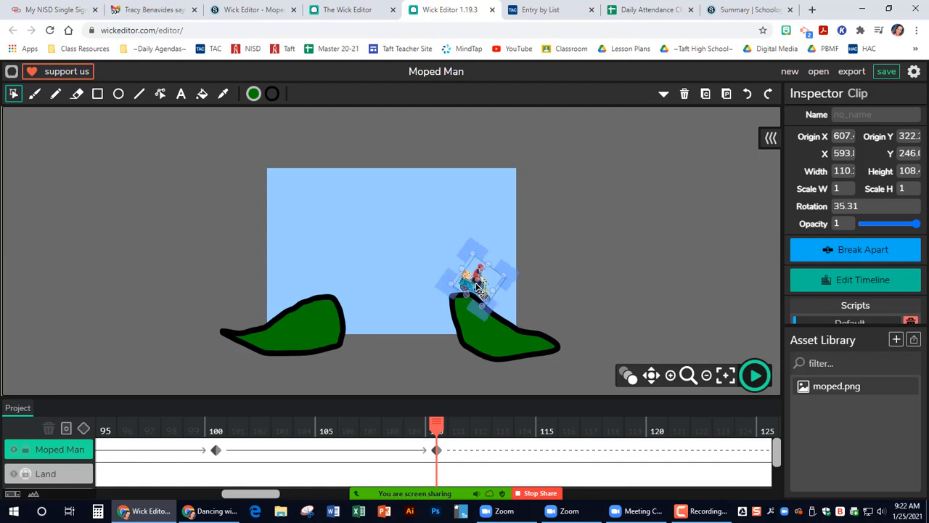
click(512, 253)
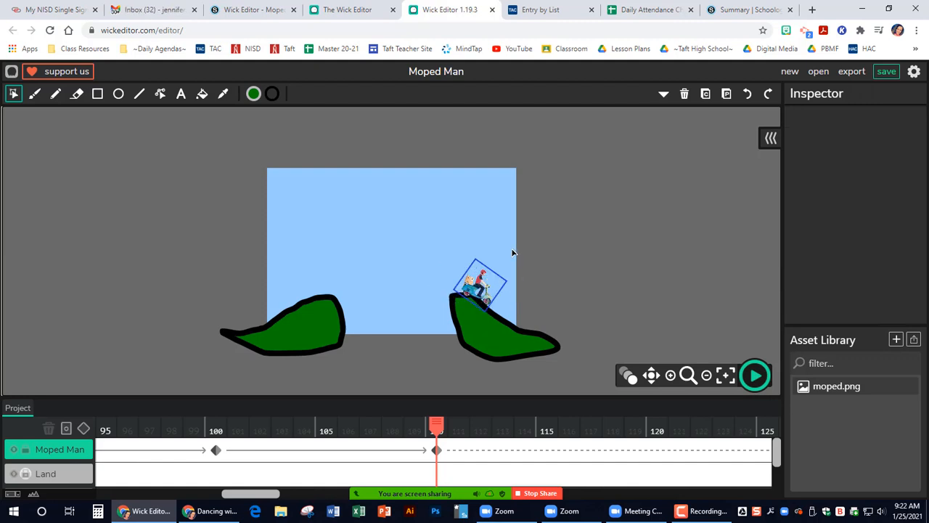
click(478, 288)
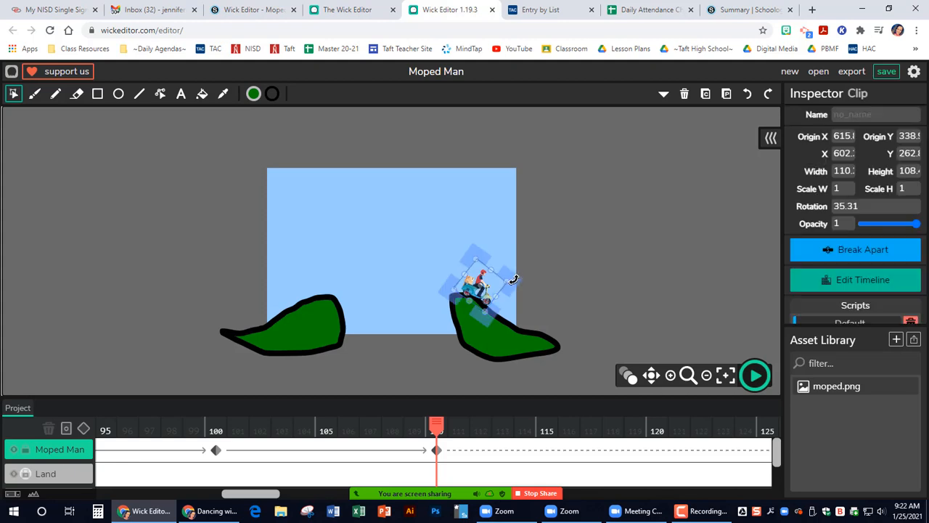
drag(514, 280, 514, 281)
At frame 120, move the moped partway down the right cliff's slope and rotate it to about 43 degrees.
drag(437, 422, 657, 423)
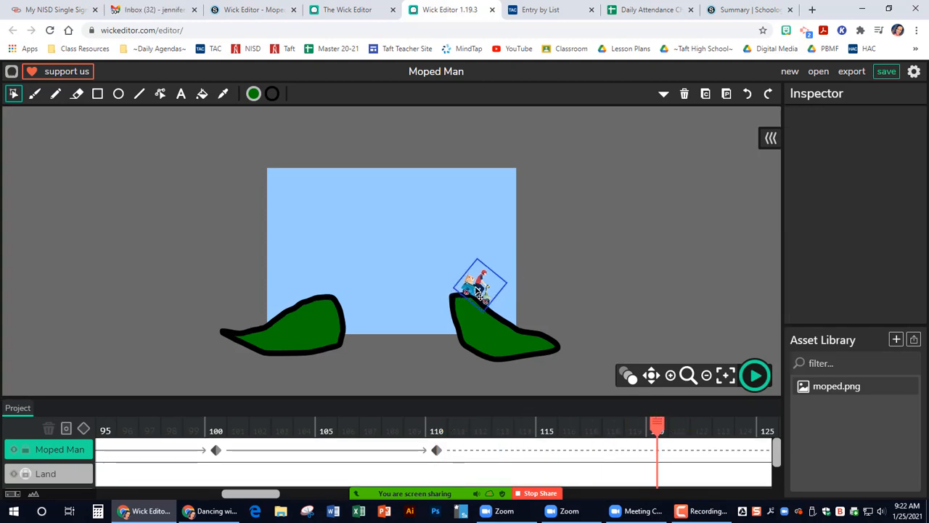
drag(478, 291, 524, 331)
click(600, 336)
click(508, 301)
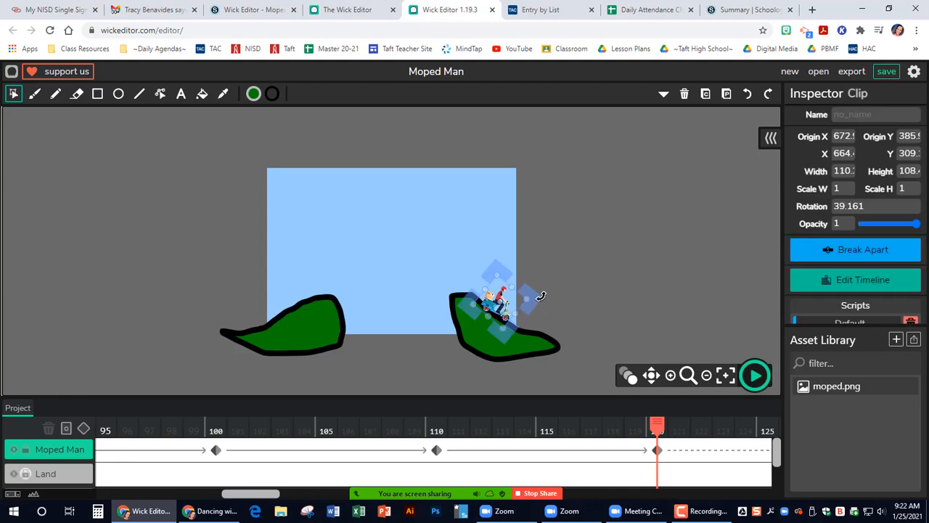
drag(541, 299, 538, 303)
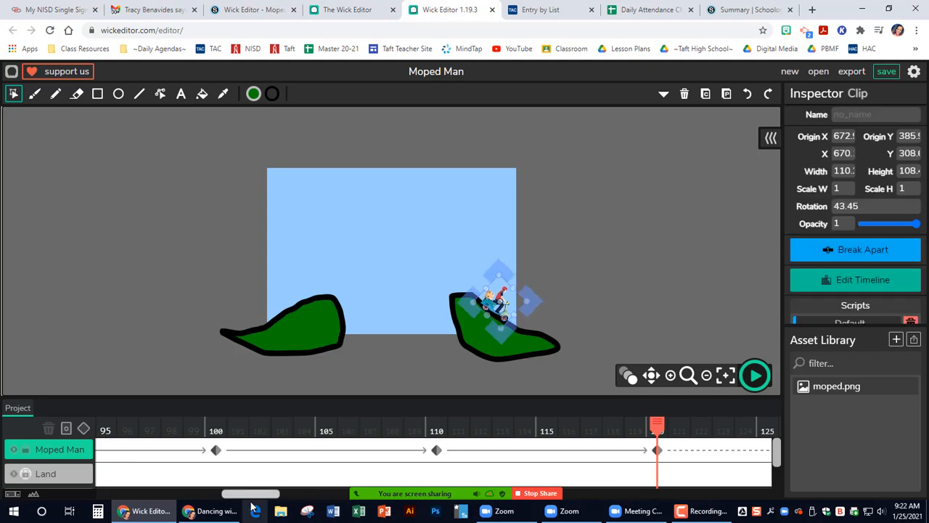
At frame 130, move the moped down the right cliff to the edge of the stage and rotate it to about 35 degrees.
mouse_move(264, 492)
mouse_down()
mouse_move(290, 487)
mouse_move(279, 487)
mouse_up()
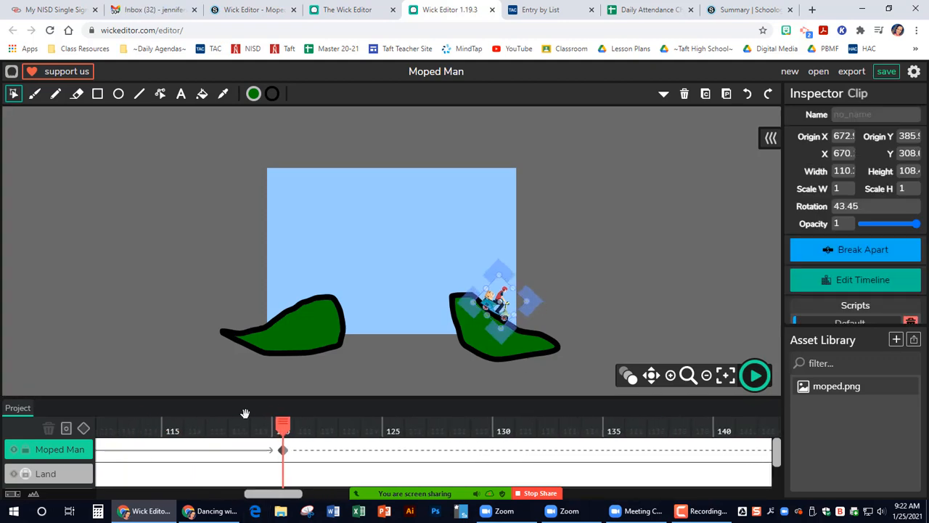
drag(283, 422, 503, 423)
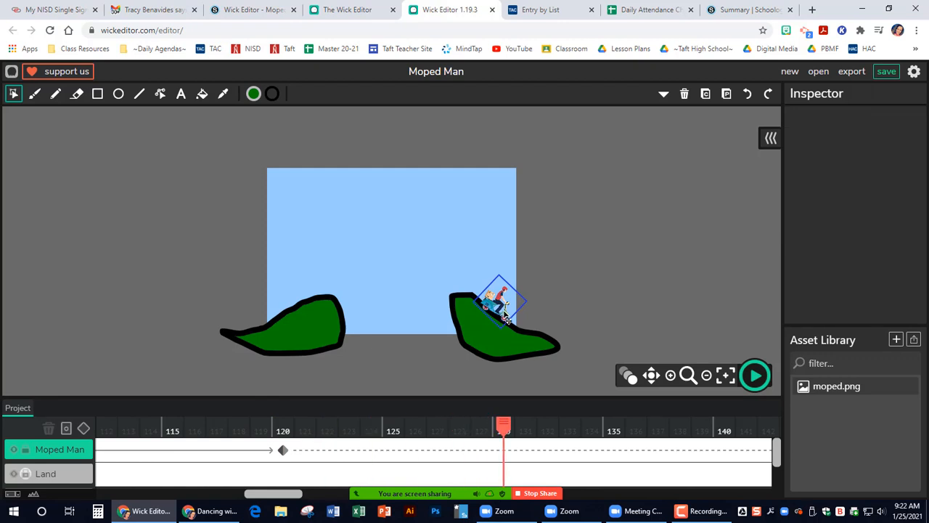
click(508, 312)
drag(508, 312, 528, 319)
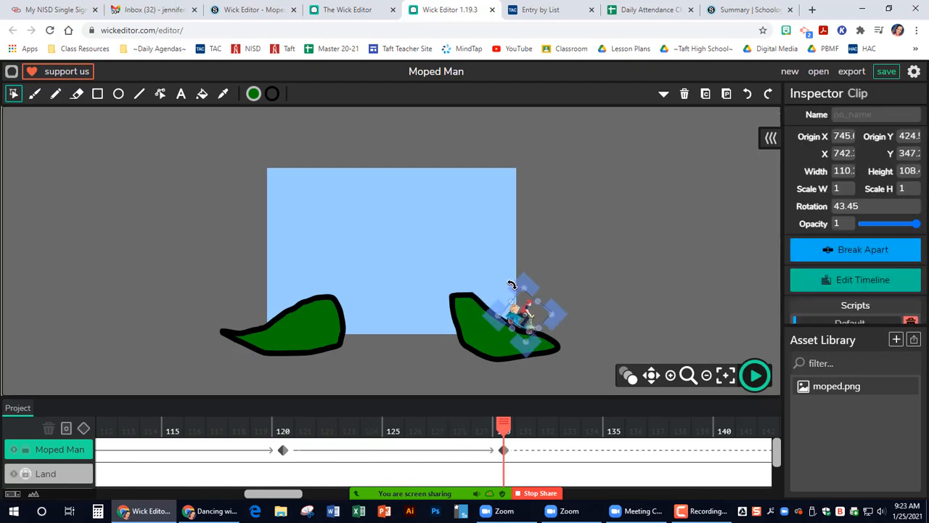
drag(510, 285, 506, 288)
drag(528, 319, 526, 317)
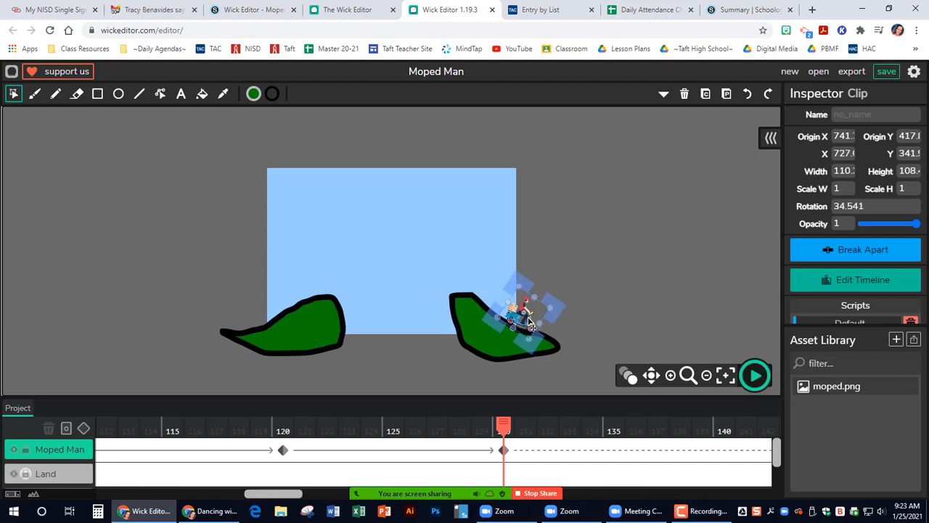
click(582, 322)
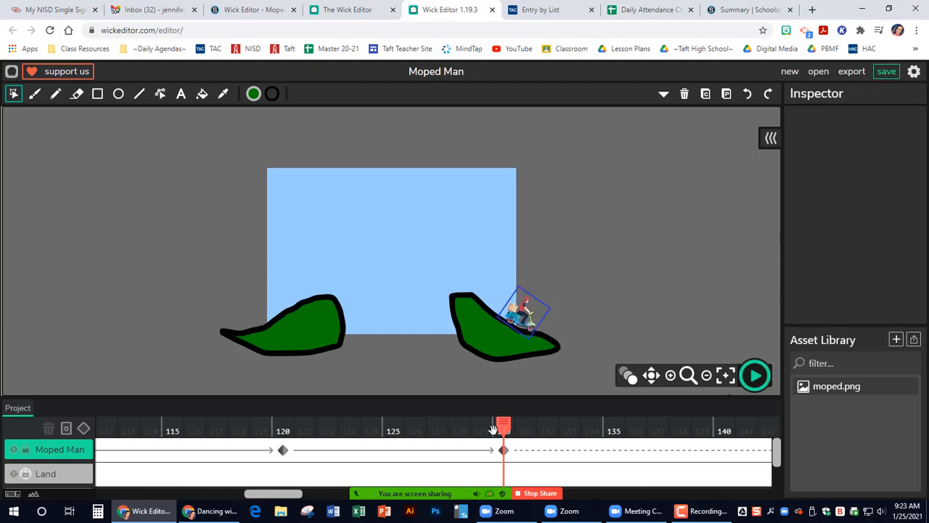
At frame 140, move the moped off stage along the right cliff's lower slope and rotate it to about 24 degrees.
drag(503, 426, 722, 426)
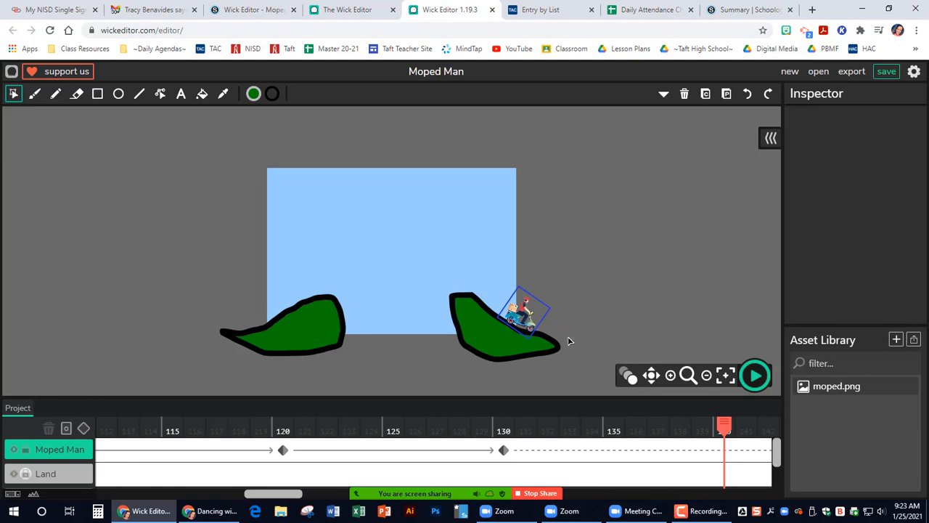
drag(517, 320, 536, 326)
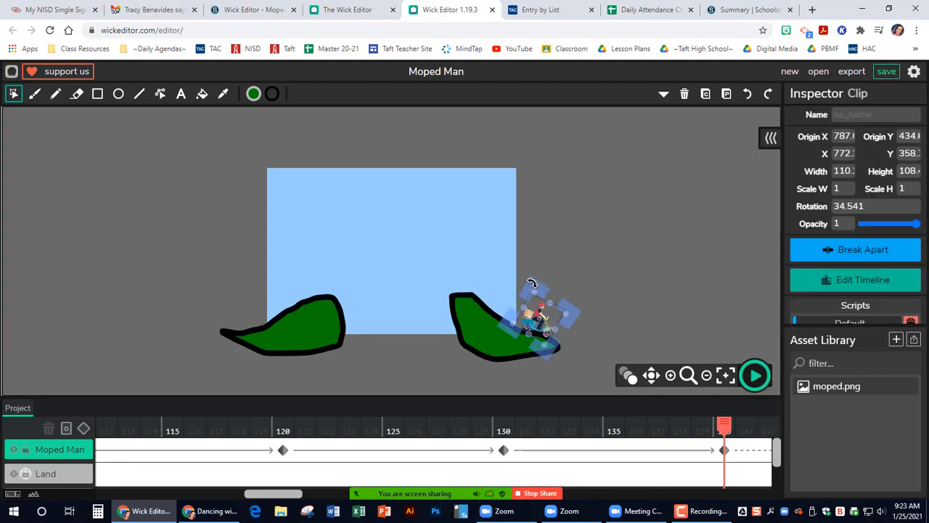
drag(532, 283, 526, 285)
At frame 150, move the moped to the outer tip of the right cliff and rotate it to about 32 degrees.
drag(302, 494, 337, 494)
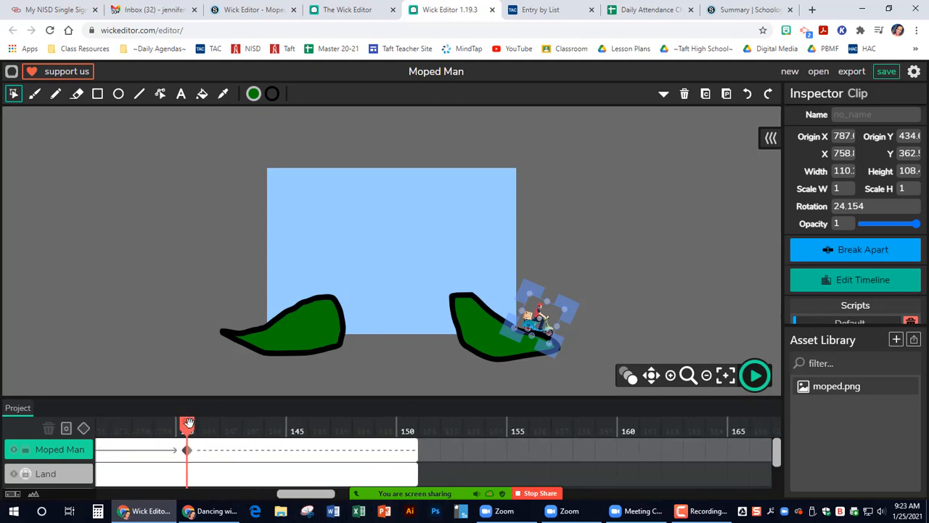
drag(188, 423, 406, 423)
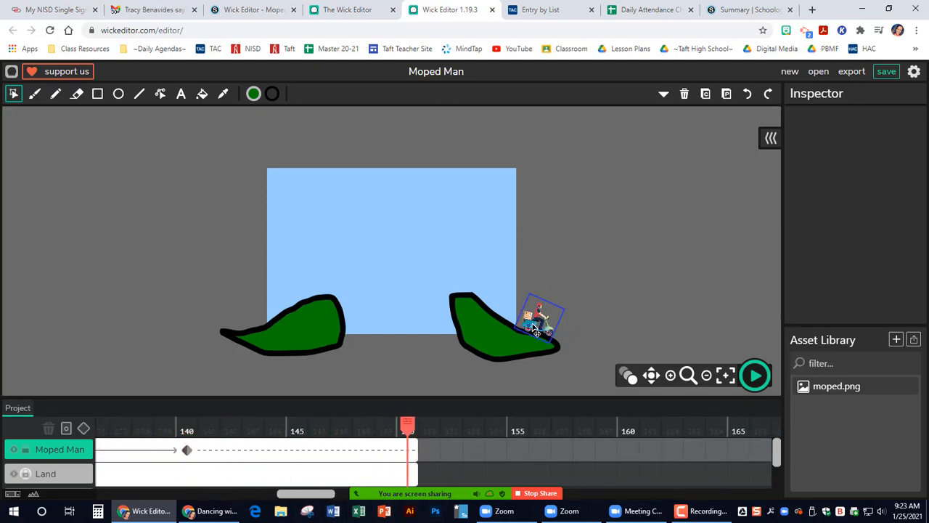
drag(535, 331, 600, 325)
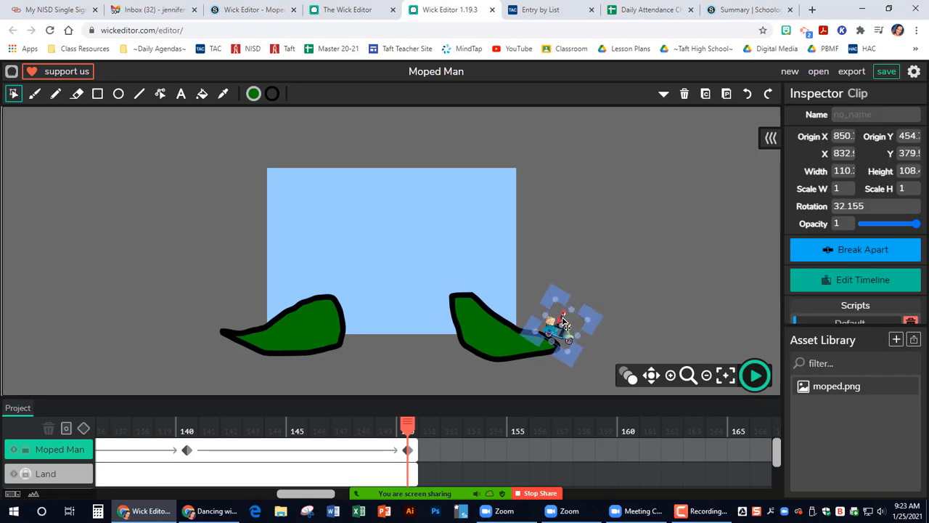
click(644, 284)
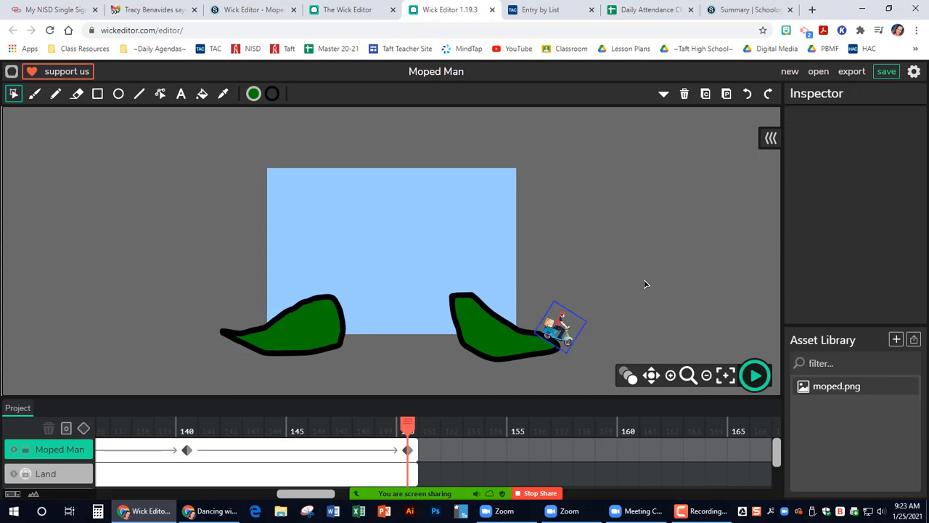
Return to frame 1, play the animation to check the moped's backflip, and stop playback.
drag(402, 429, 2, 434)
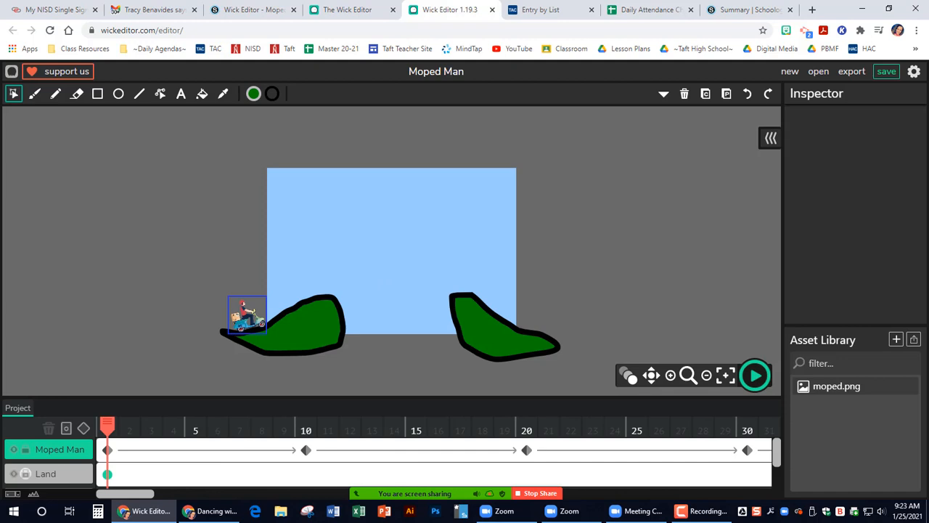
click(768, 379)
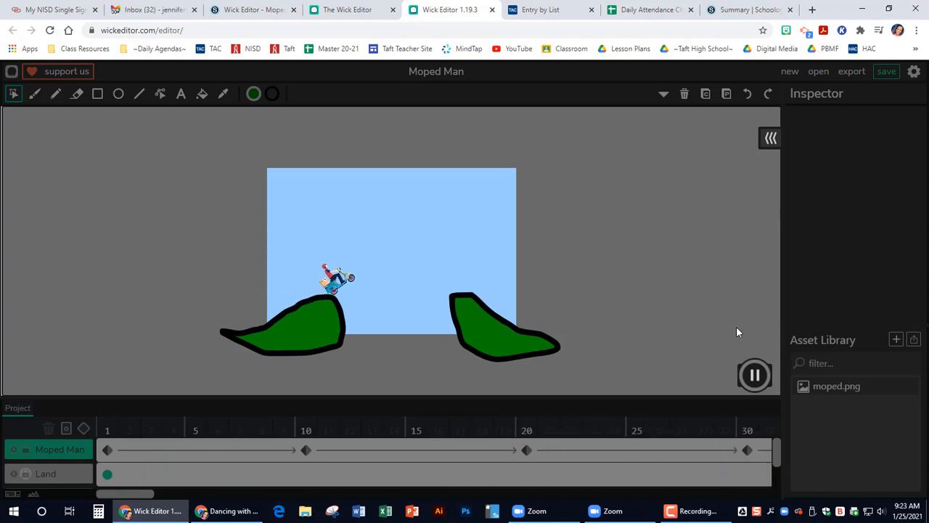
click(754, 375)
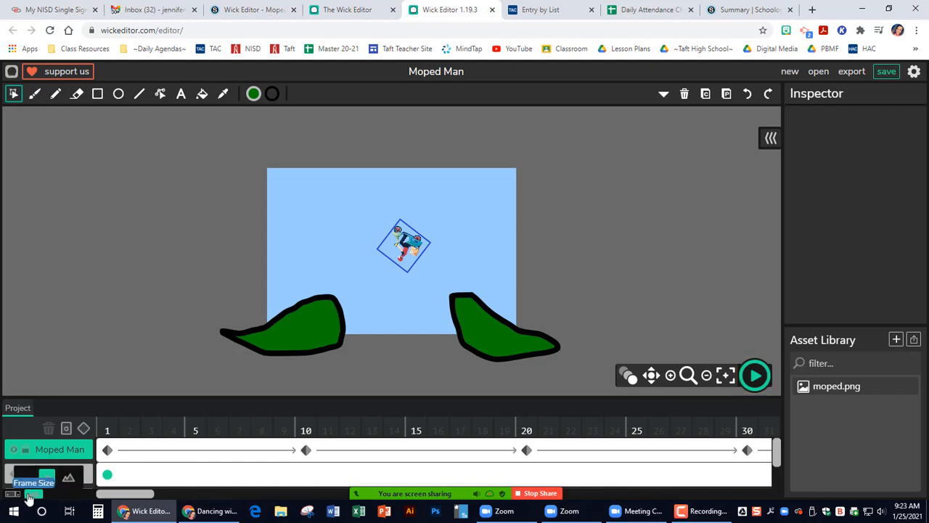
Shrink the timeline's frame size, and at frame 40 move the moped slightly higher above the left cliff.
click(24, 483)
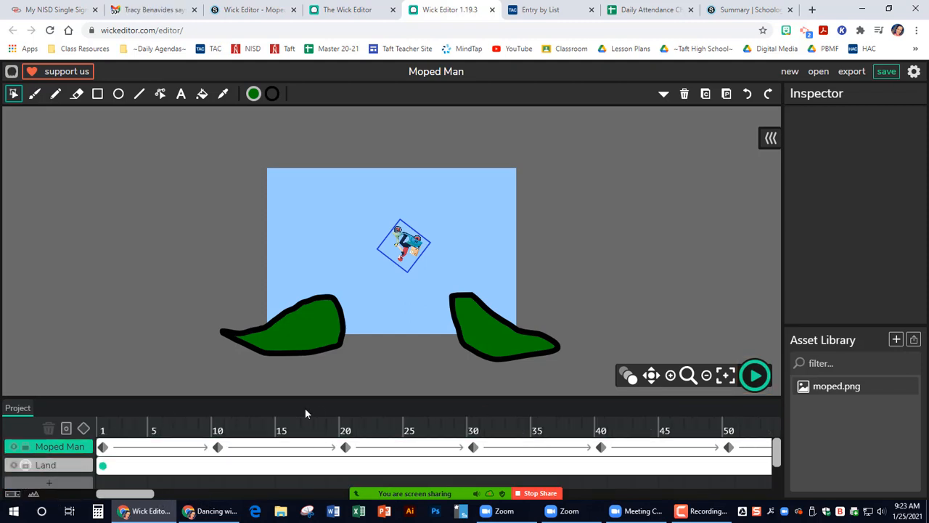
click(218, 426)
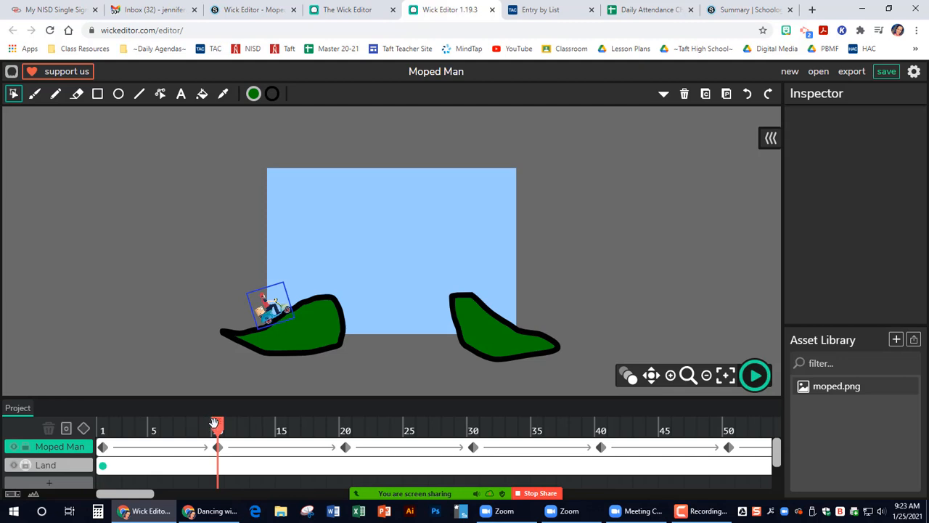
drag(218, 423, 601, 417)
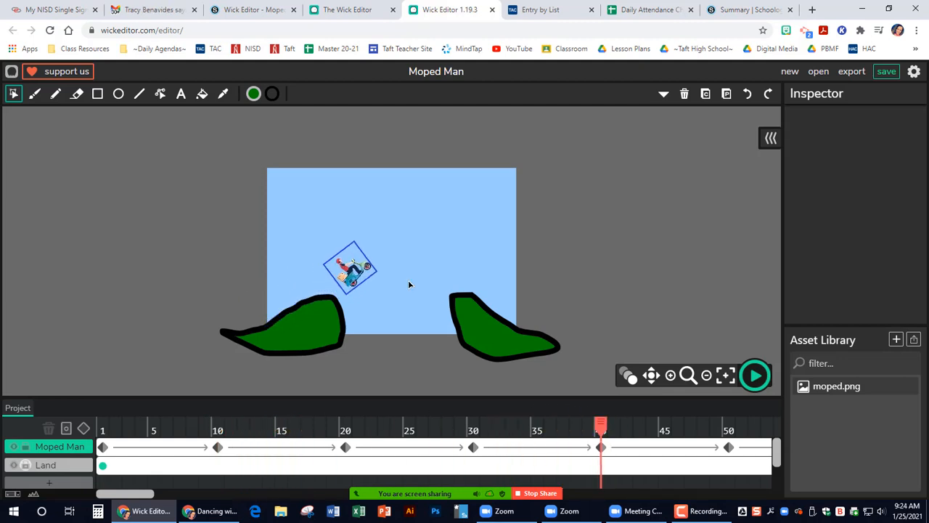
click(346, 274)
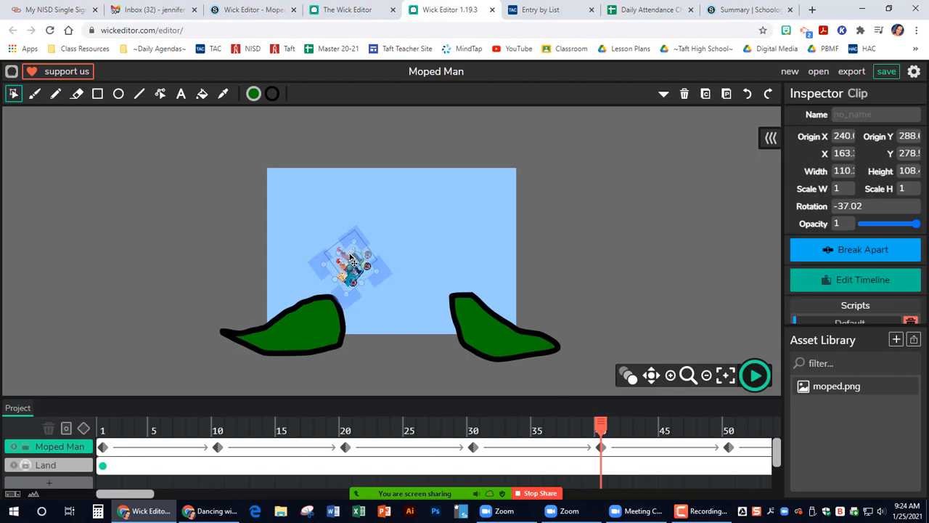
drag(348, 270, 350, 258)
At frame 50, move the moped slightly higher in the sky.
drag(601, 422, 626, 422)
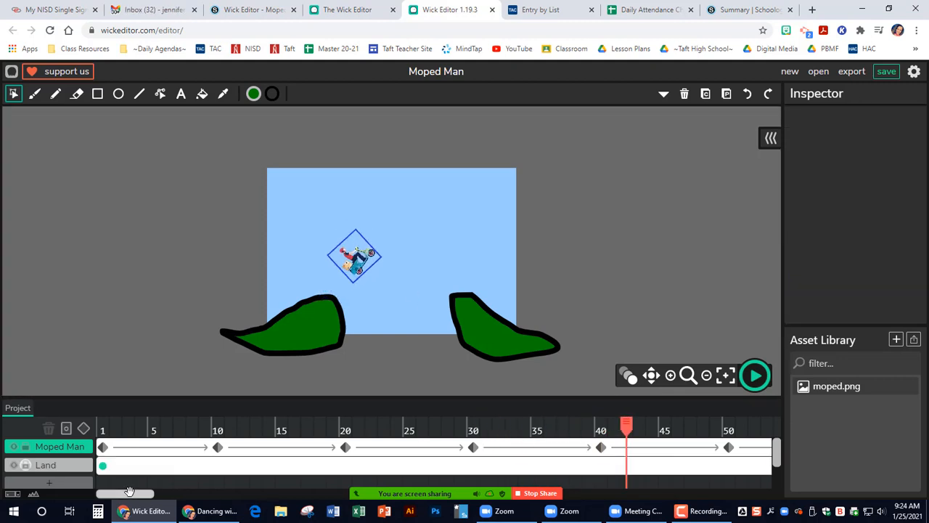
drag(131, 493, 165, 493)
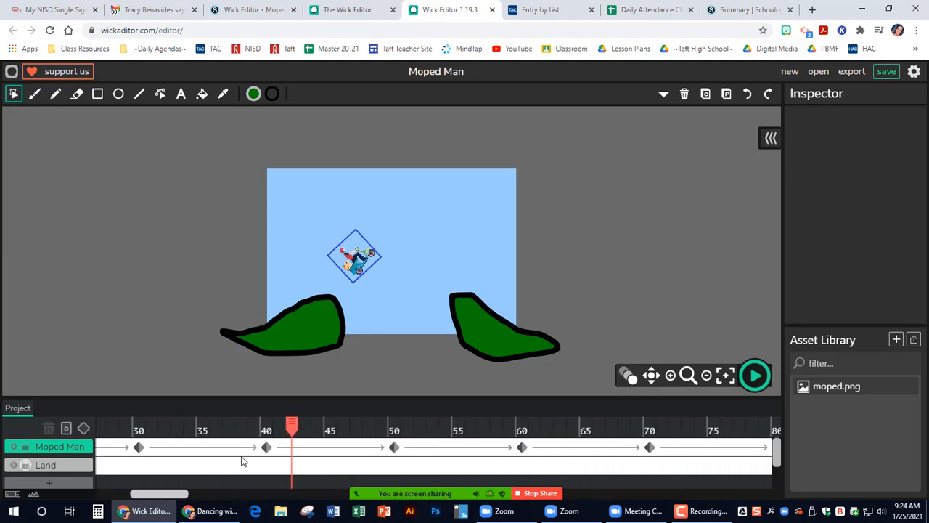
drag(290, 423, 392, 422)
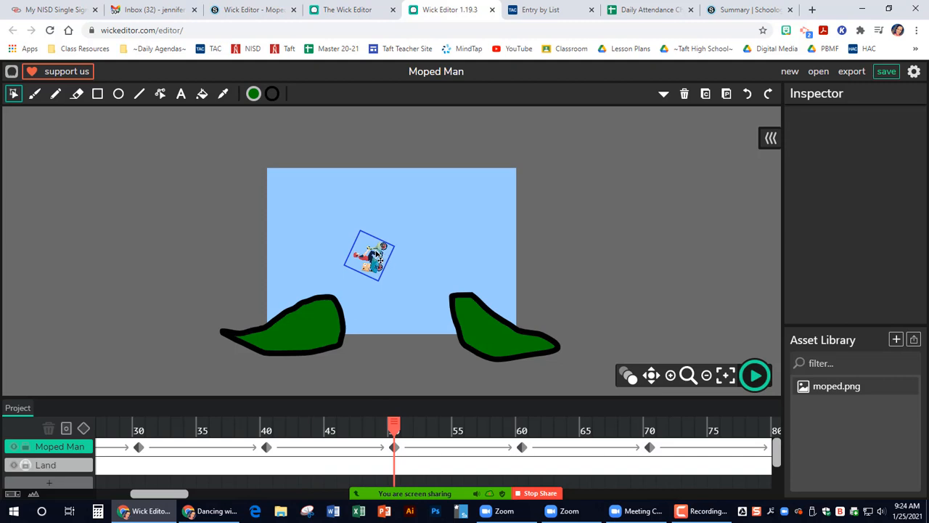
click(378, 255)
drag(381, 239, 385, 223)
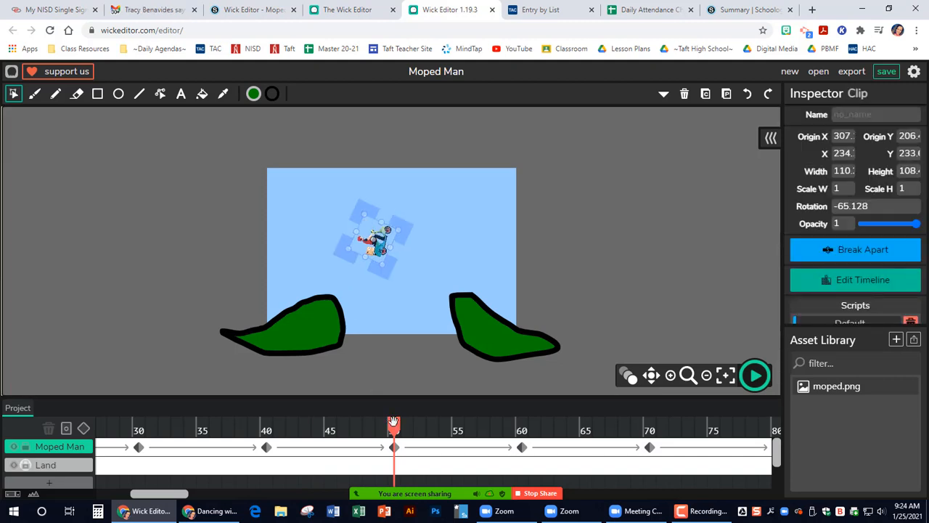
Move the moped slightly higher at both frame 60 and frame 70.
drag(392, 422, 522, 444)
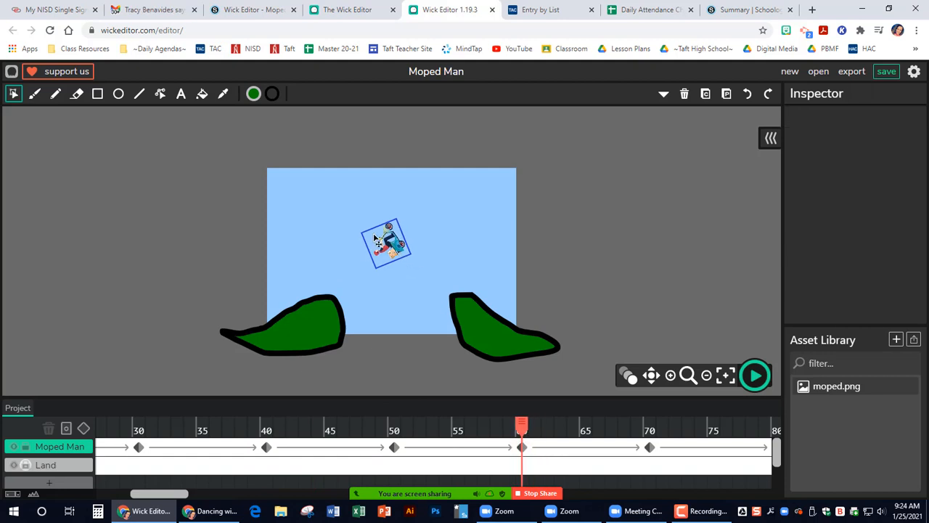
drag(402, 246, 404, 231)
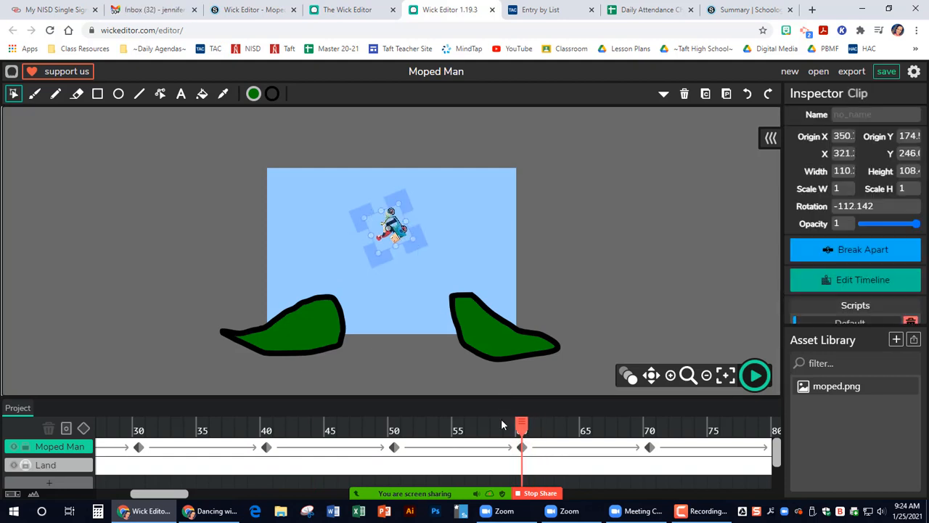
drag(519, 422, 650, 447)
click(410, 256)
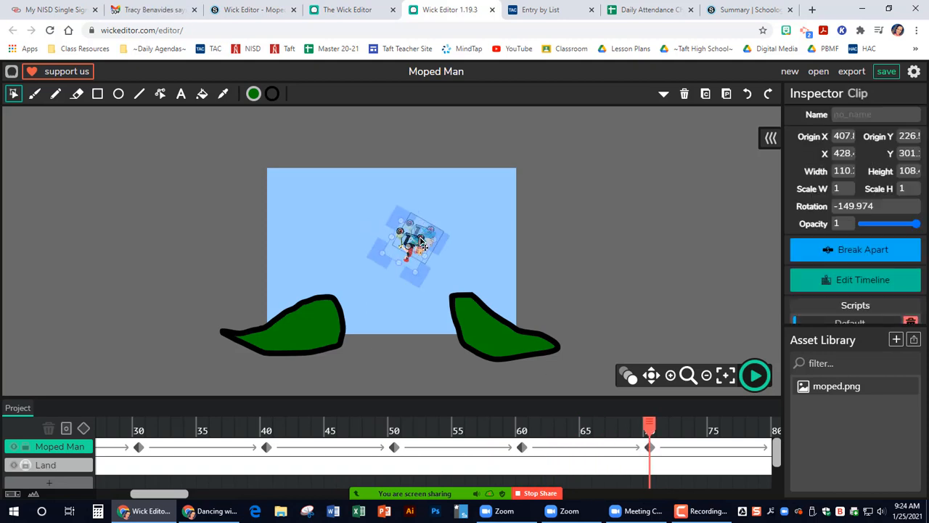
At frame 71, rotate the moped until it is nearly upside down.
drag(183, 493, 215, 492)
drag(330, 420, 324, 440)
click(340, 445)
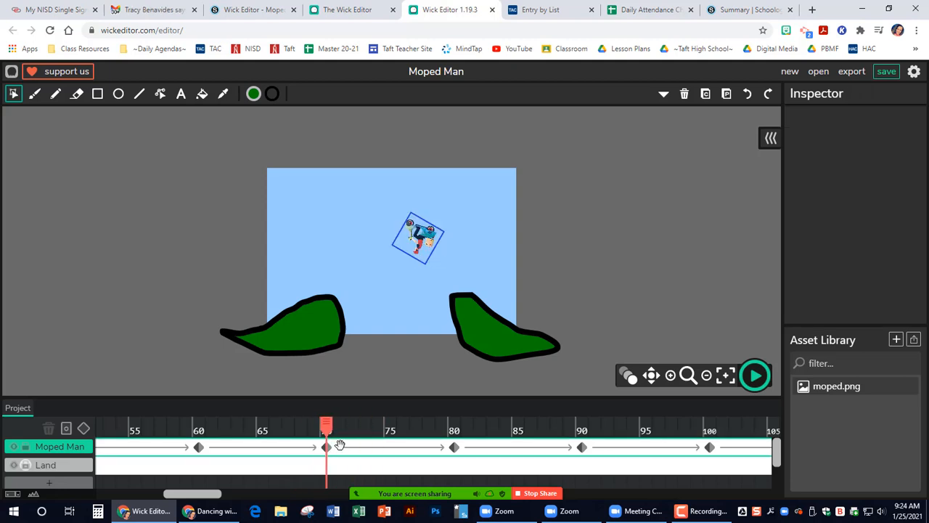
drag(327, 424, 334, 425)
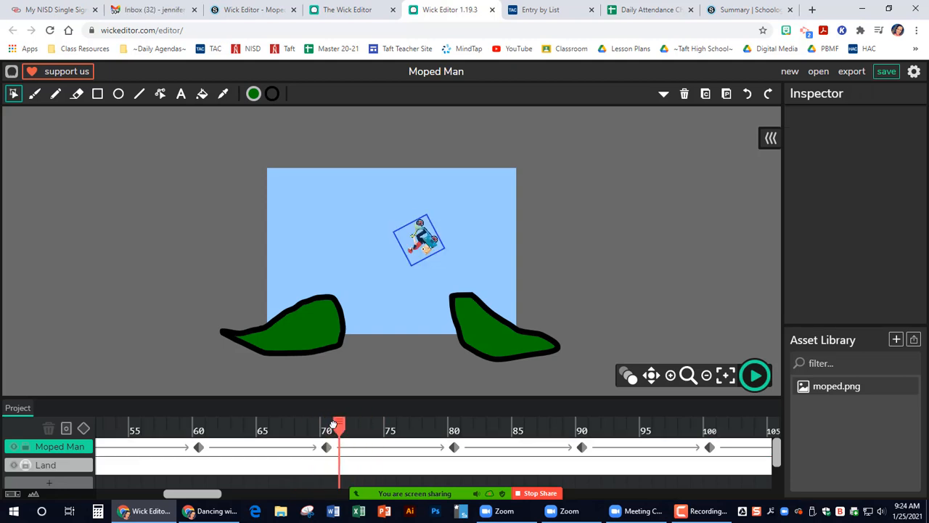
click(414, 240)
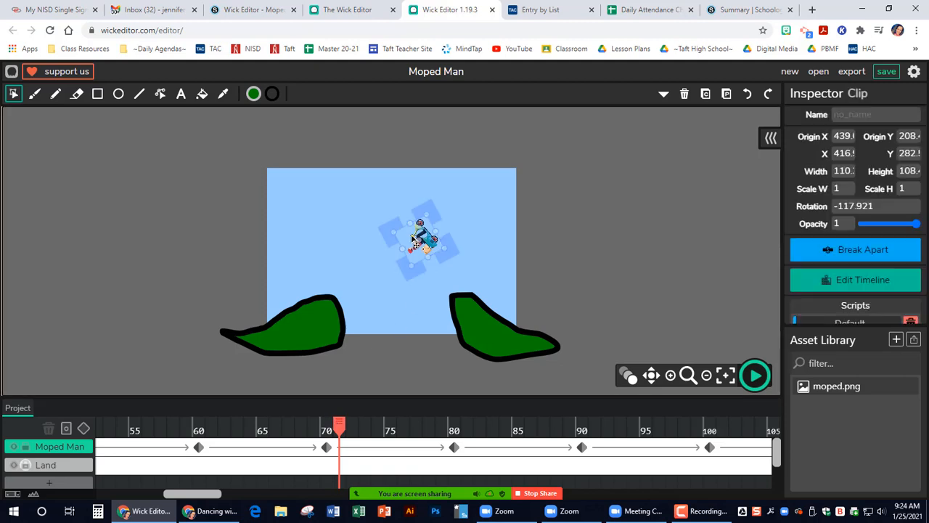
drag(387, 223, 381, 325)
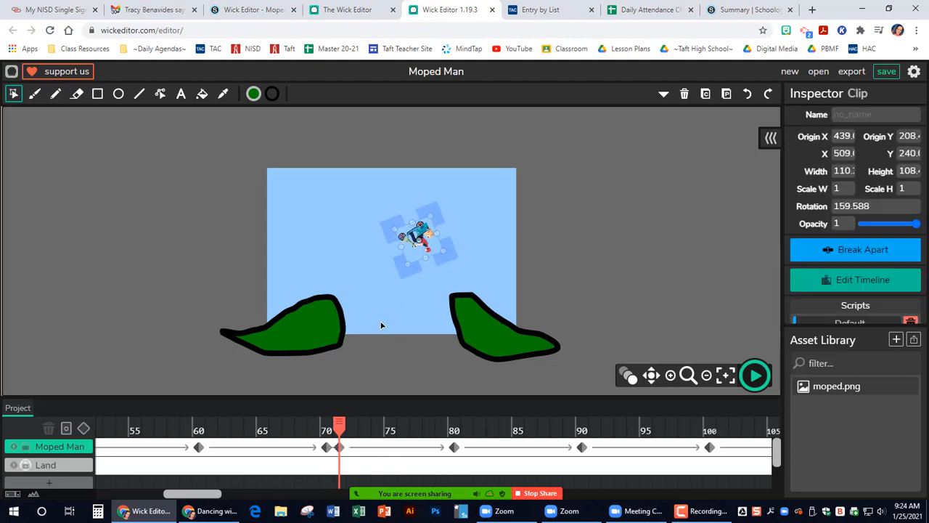
drag(321, 424, 340, 428)
click(420, 233)
drag(403, 271, 374, 269)
At frame 72, rotate the moped further through the backflip to about -192 degrees.
mouse_move(339, 428)
mouse_down()
mouse_move(326, 428)
mouse_move(350, 432)
mouse_up()
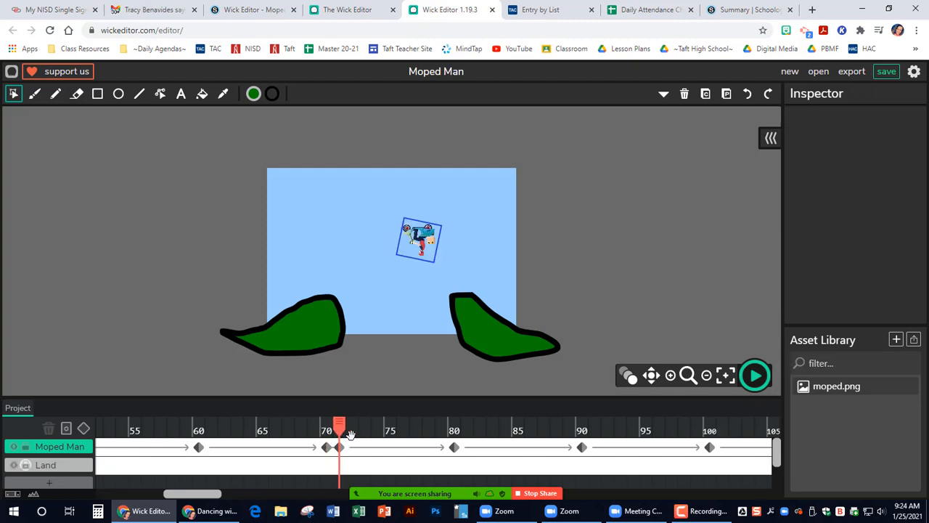
click(349, 446)
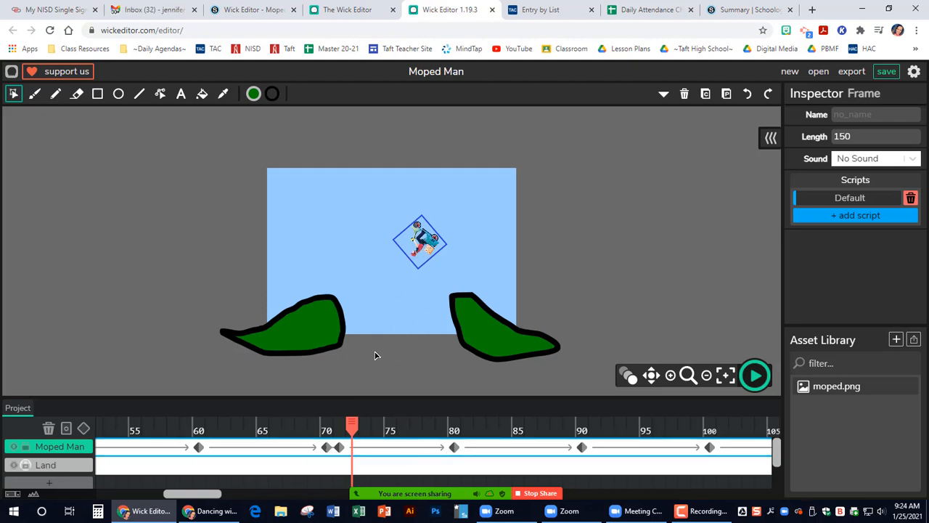
mouse_move(352, 421)
mouse_down()
mouse_move(339, 421)
mouse_move(347, 421)
mouse_up()
click(422, 247)
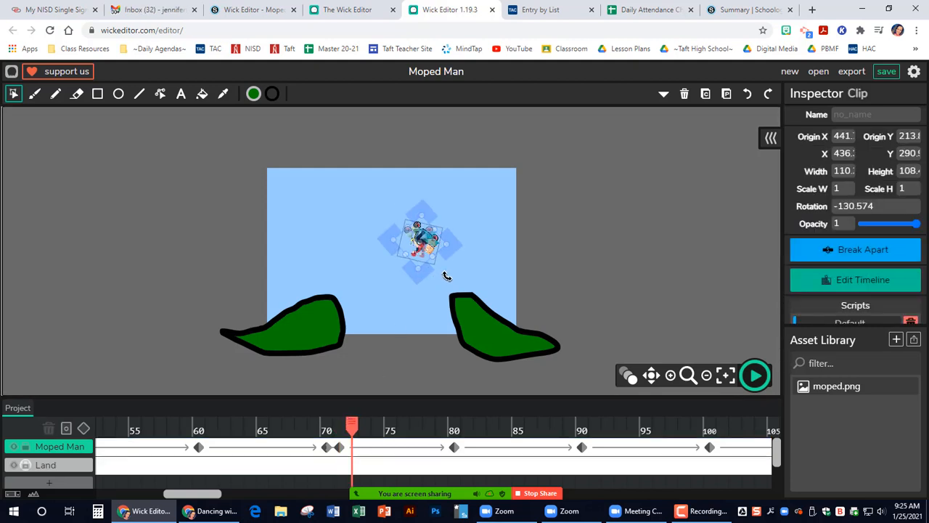
drag(447, 276, 462, 254)
mouse_move(351, 423)
mouse_down()
mouse_move(338, 425)
mouse_move(352, 423)
mouse_up()
click(414, 247)
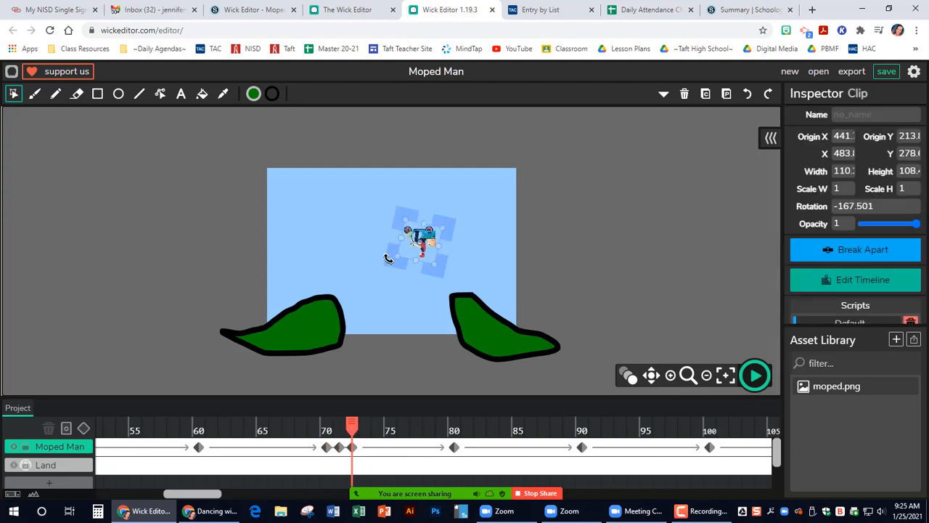
drag(389, 258, 398, 270)
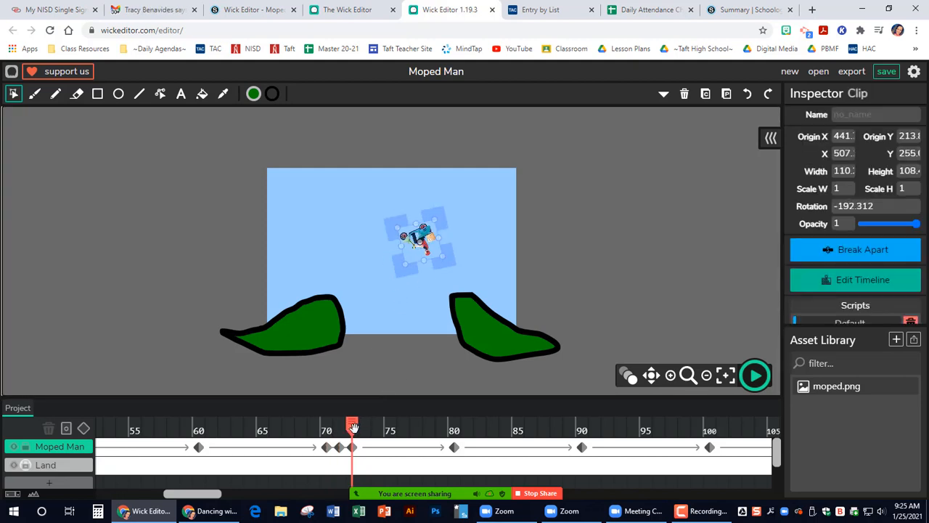
At frame 73, compare the moped's pose with frame 72 and rotate it to about 152 degrees.
mouse_move(353, 427)
mouse_down()
mouse_move(275, 426)
mouse_move(364, 428)
mouse_up()
click(427, 245)
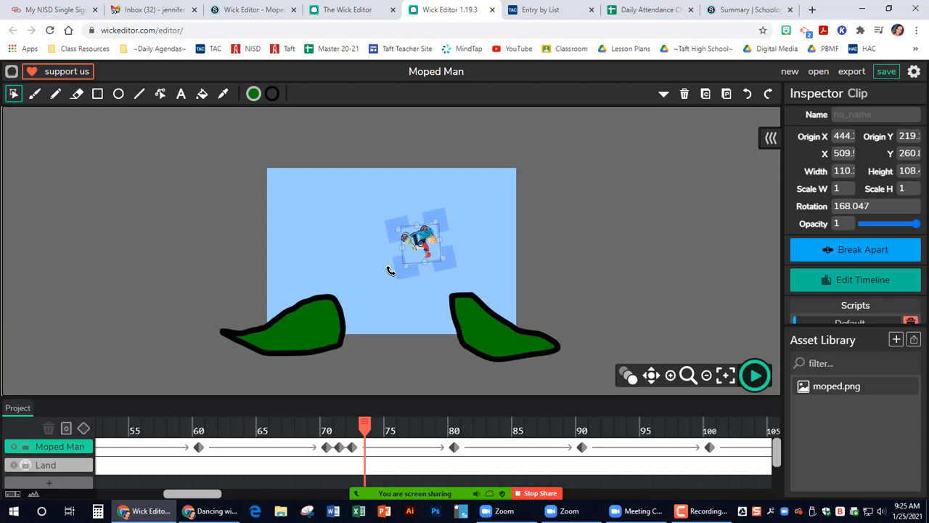
drag(391, 271, 403, 341)
mouse_move(359, 424)
mouse_down()
mouse_move(305, 421)
mouse_move(365, 423)
mouse_up()
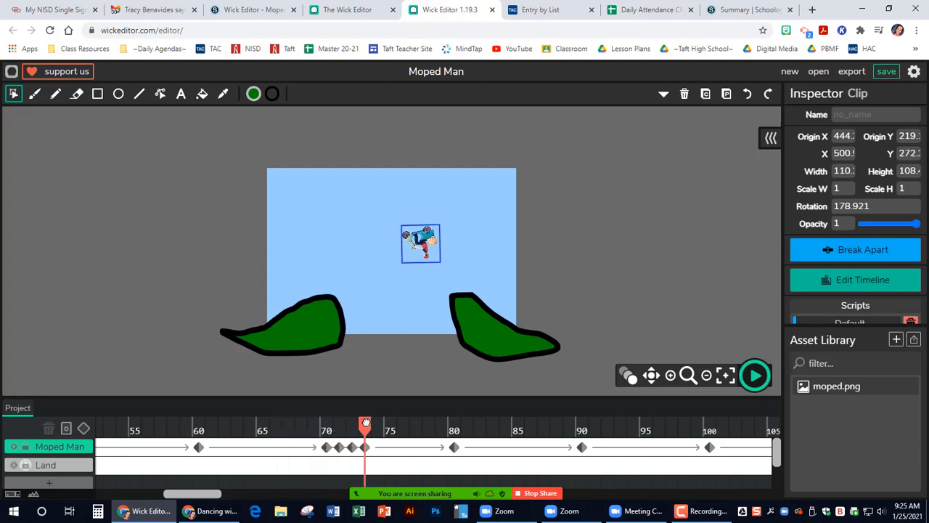
click(354, 423)
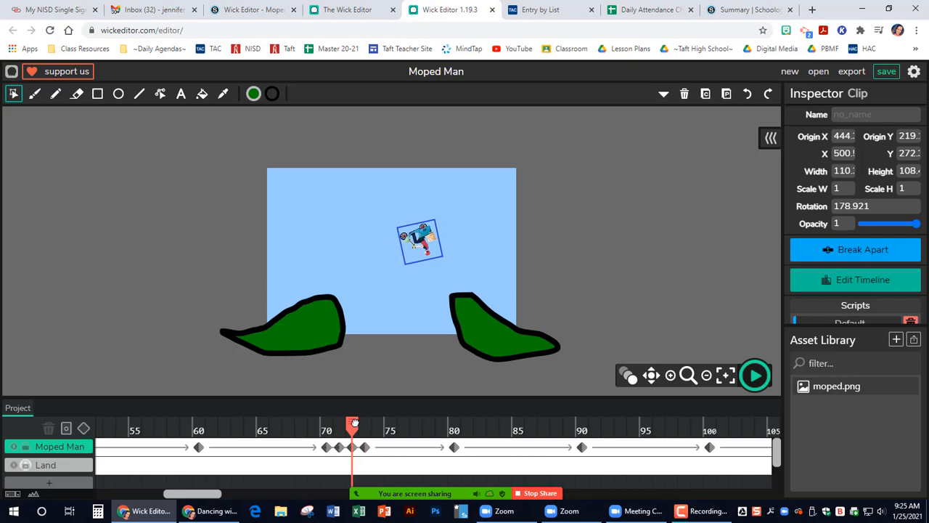
click(437, 302)
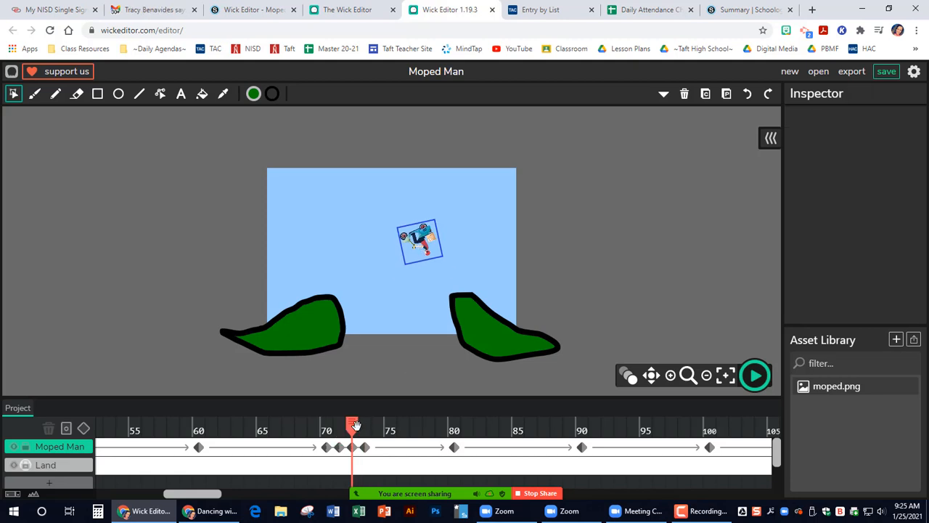
mouse_move(350, 425)
mouse_down()
mouse_move(339, 427)
mouse_move(351, 431)
mouse_up()
click(364, 431)
click(416, 249)
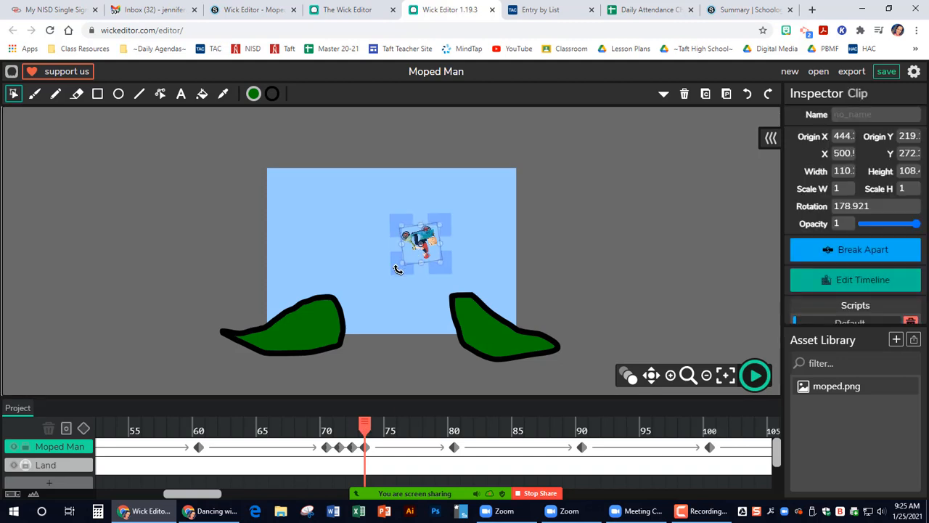
drag(397, 269, 411, 349)
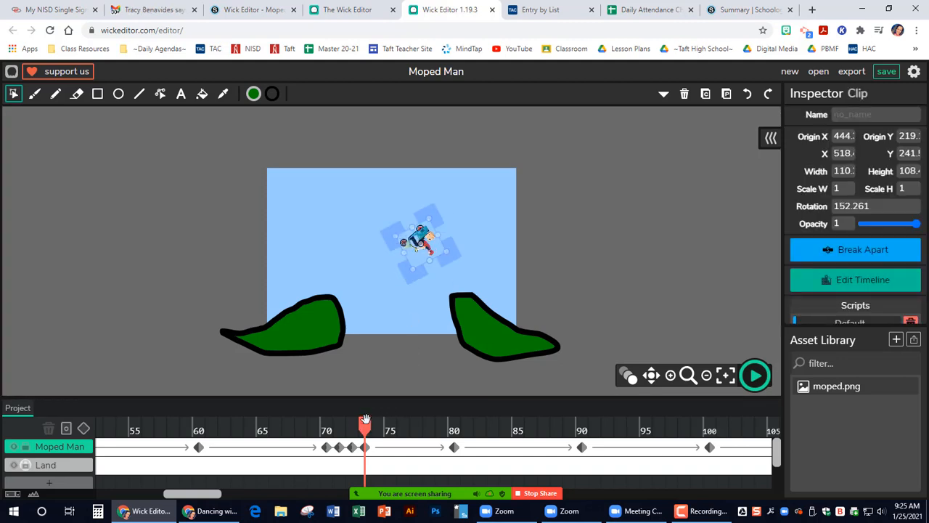
At frame 80, raise the moped and rotate it to about 146 degrees, and at frame 90 raise it slightly.
drag(368, 421, 454, 469)
click(413, 323)
click(432, 258)
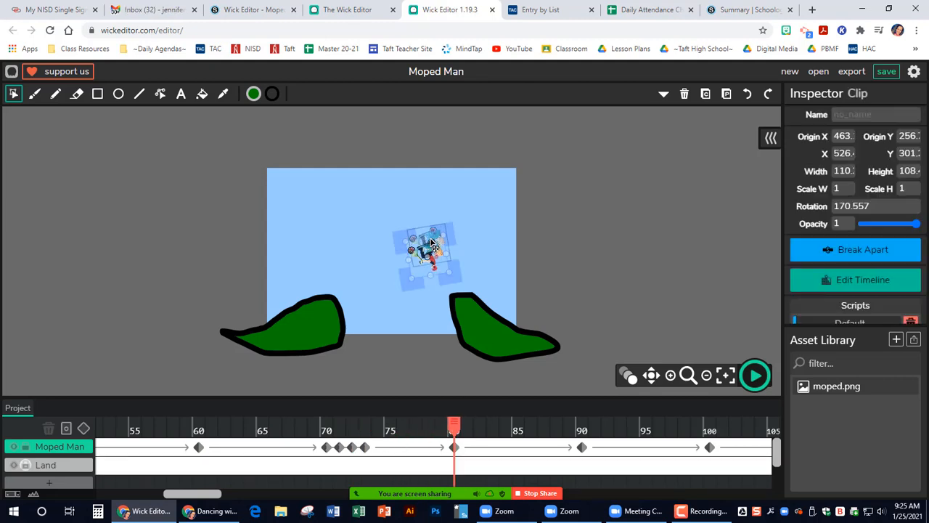
drag(407, 290, 428, 294)
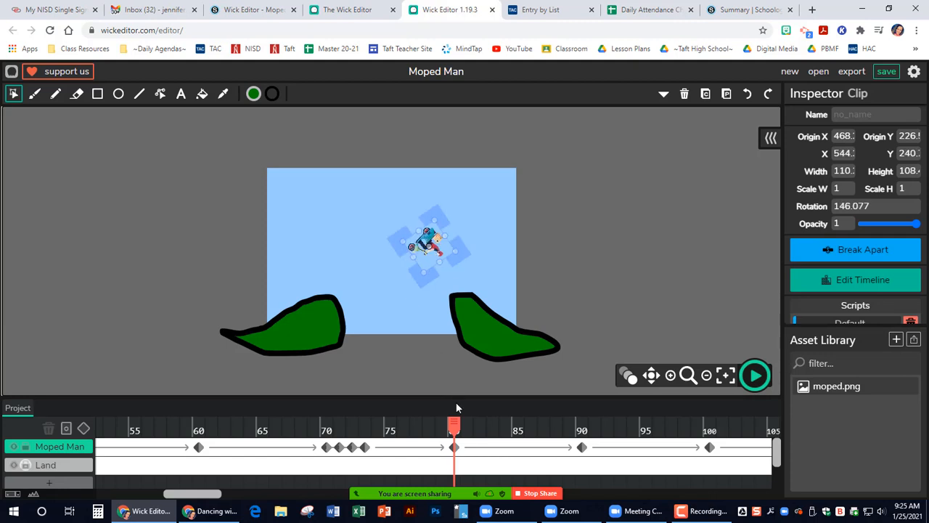
drag(454, 427, 581, 443)
click(440, 274)
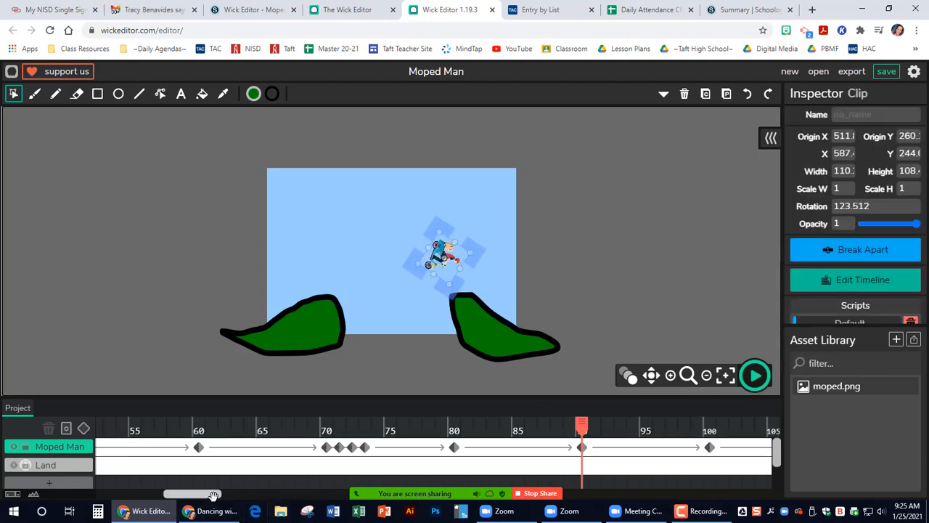
Return to frame 1, play the animation to check the revised backflip, and stop playback.
drag(192, 494, 234, 493)
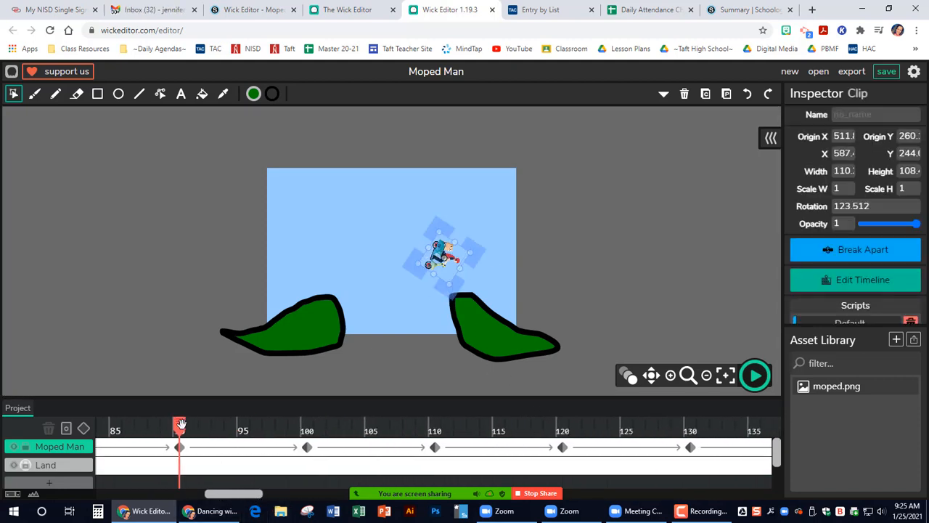
drag(180, 423, 7, 429)
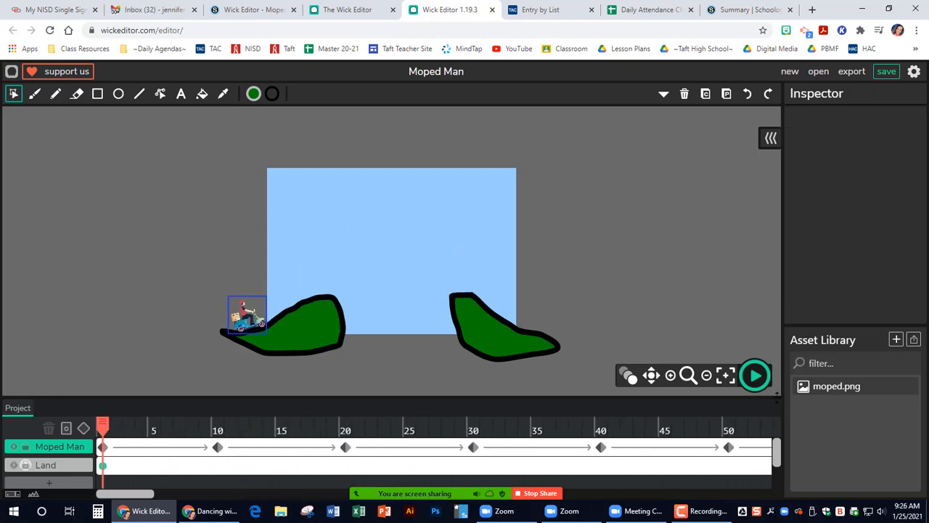
click(754, 375)
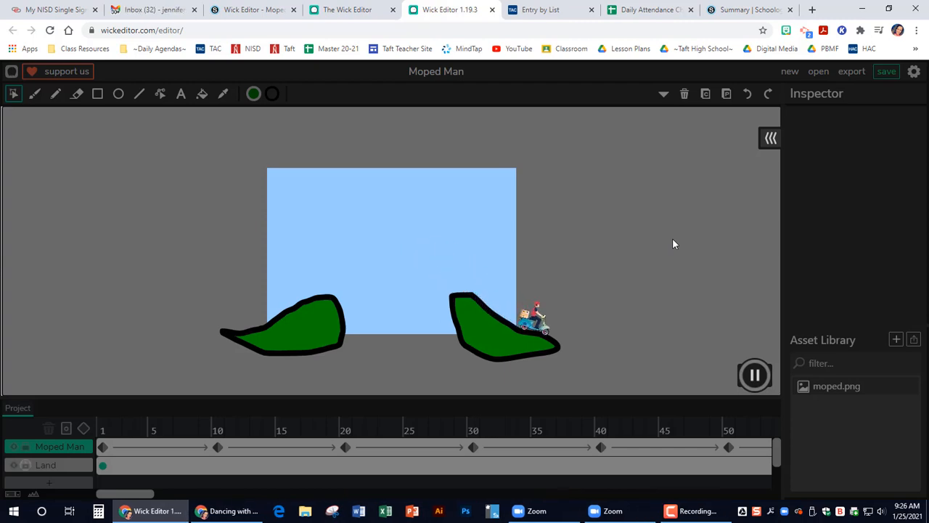
click(753, 374)
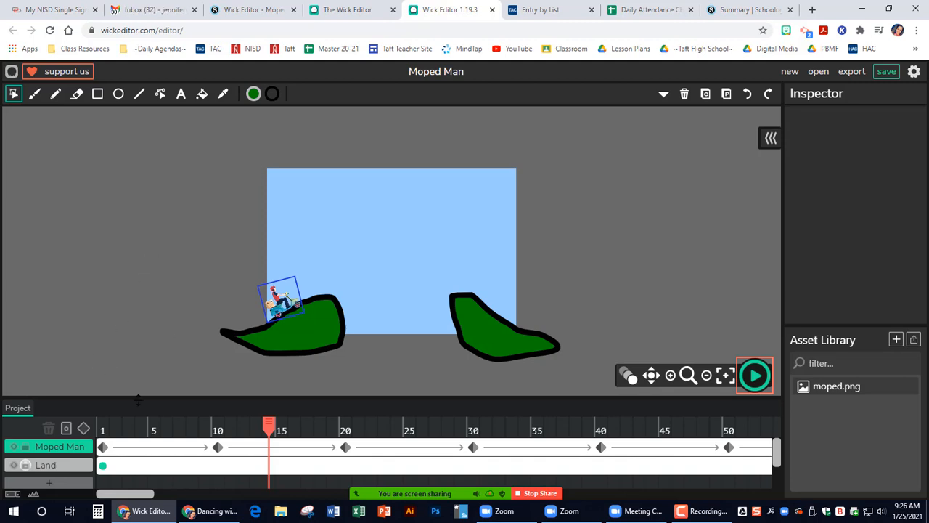
Add a new layer below the Land layer and name it "bike audio".
click(48, 481)
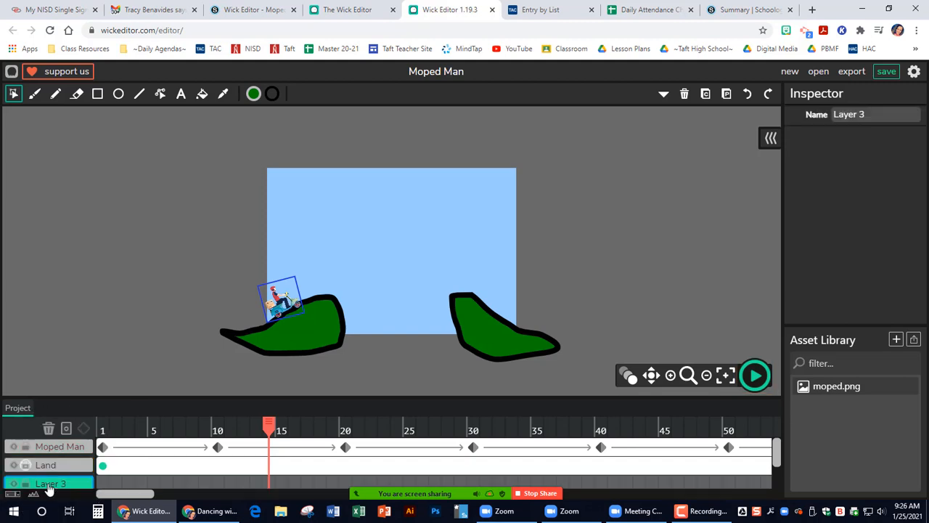
click(864, 115)
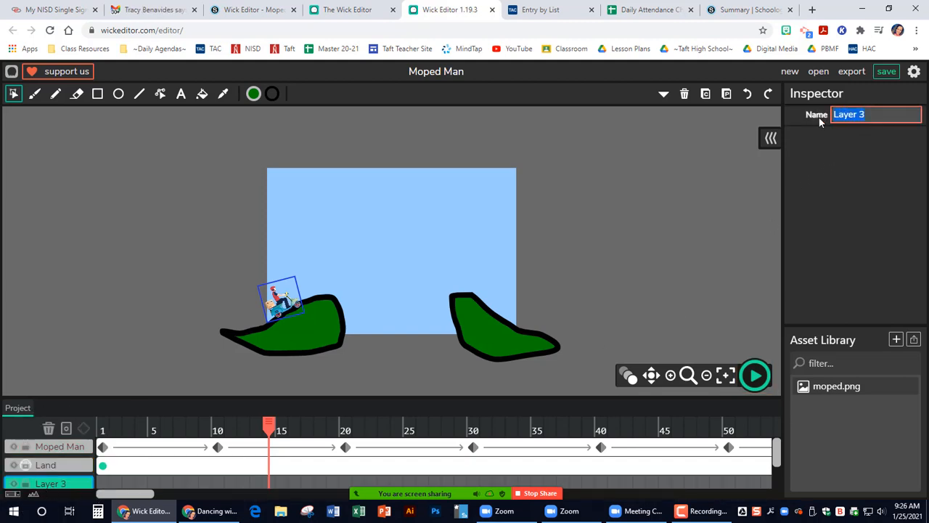
text(bike audio)
Switch to the desktop, open the Downloads folder, and sort its files by date modified with the newest first.
click(860, 8)
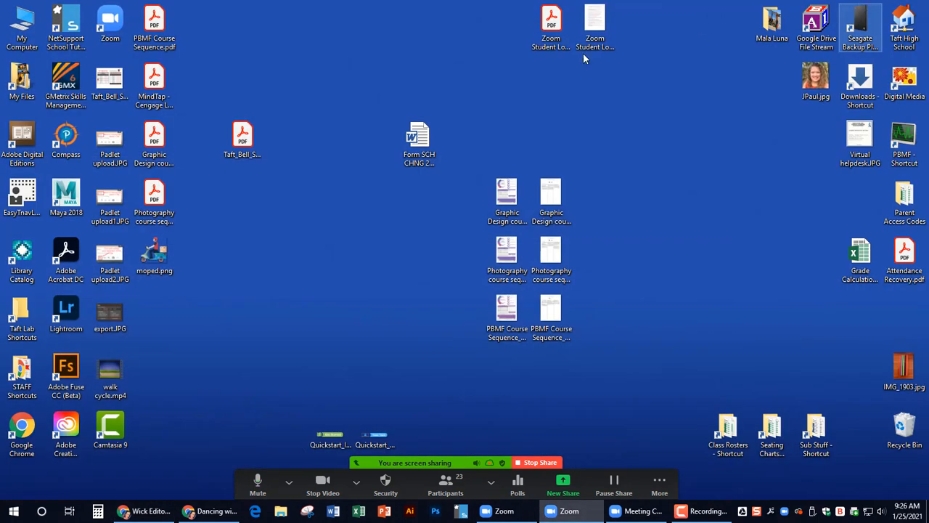
click(865, 80)
double_click(860, 81)
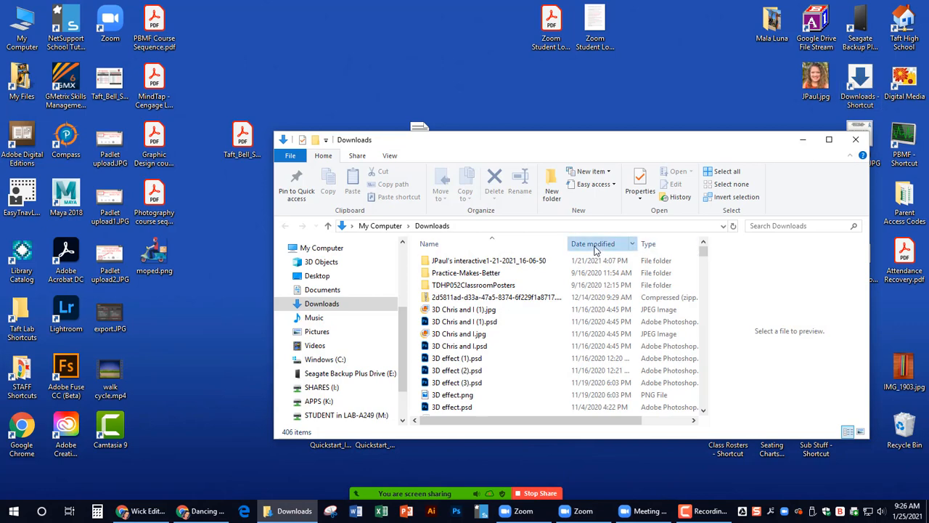
click(589, 245)
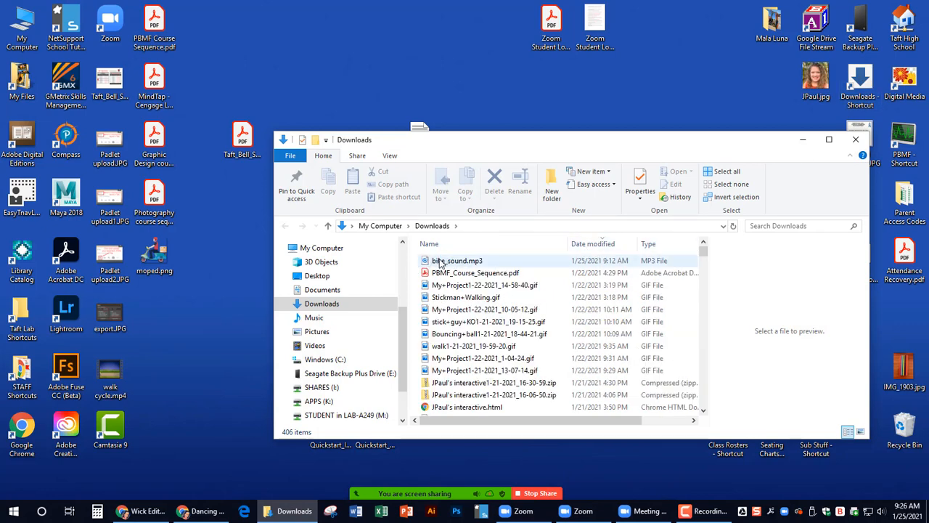
Try to bring bike_sound.mp3 from the Downloads folder into the project's asset library.
drag(440, 263, 834, 461)
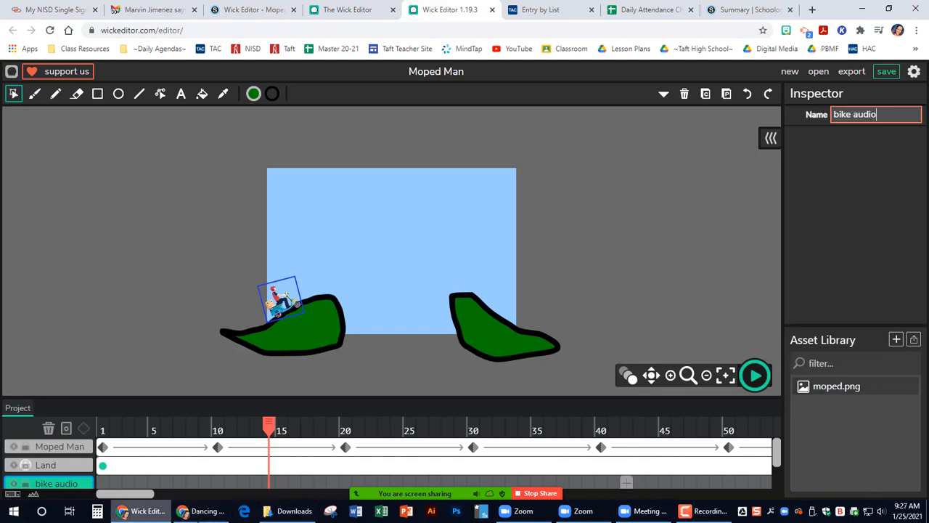
click(294, 510)
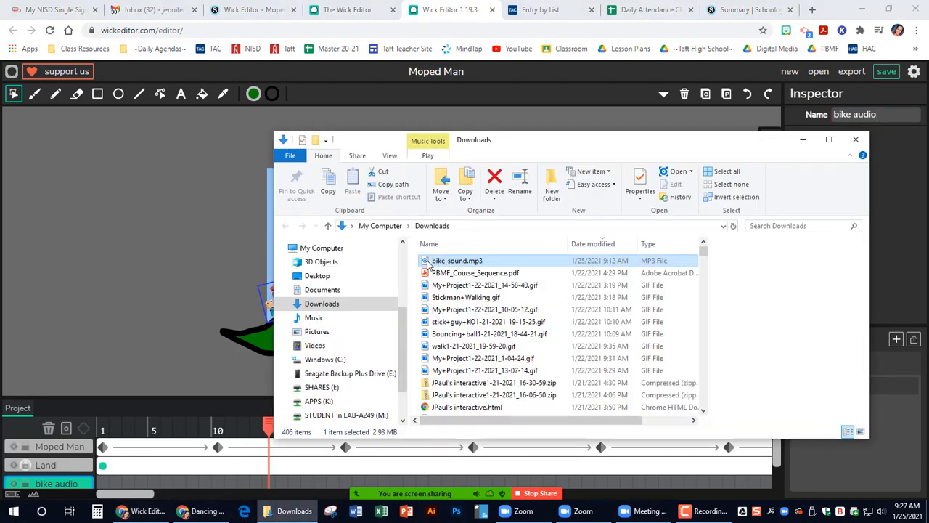
drag(428, 265, 897, 439)
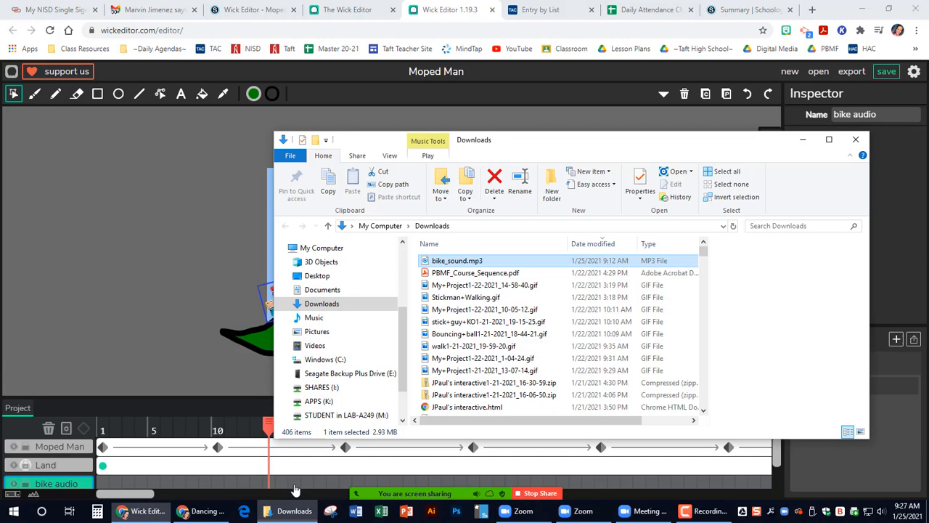
click(294, 510)
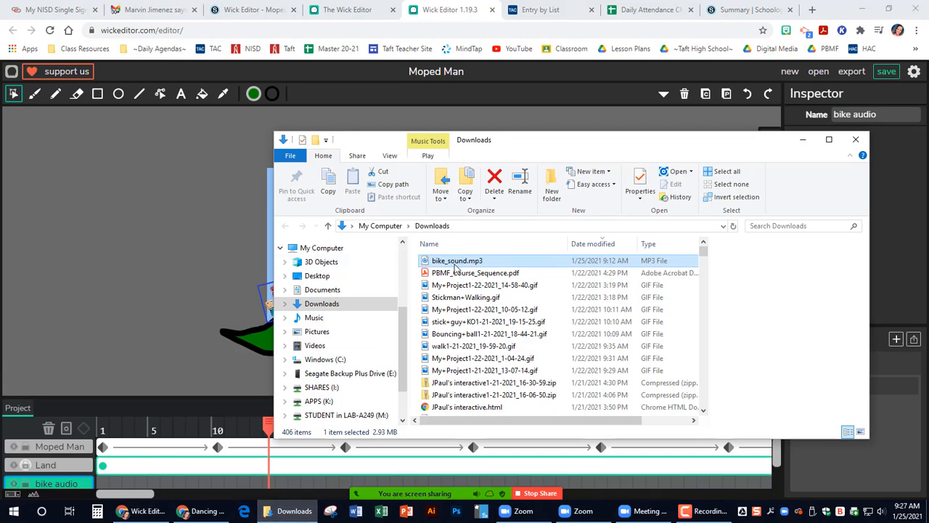
drag(428, 265, 892, 374)
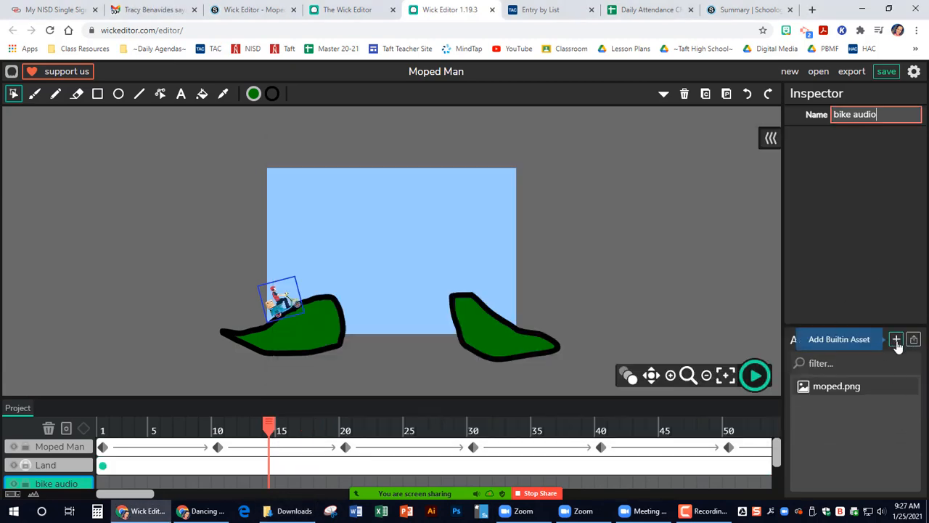
View the sounds offered in the built-in asset library and close the library.
click(897, 341)
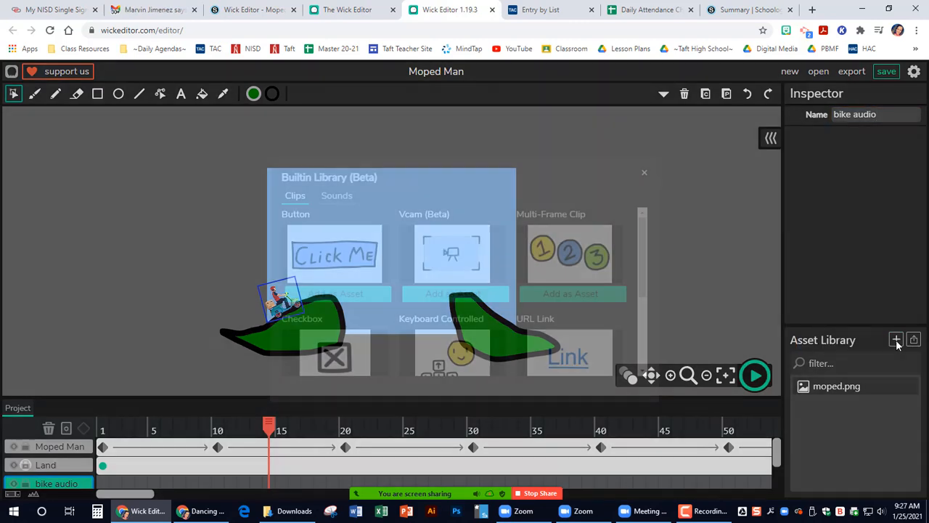
click(335, 197)
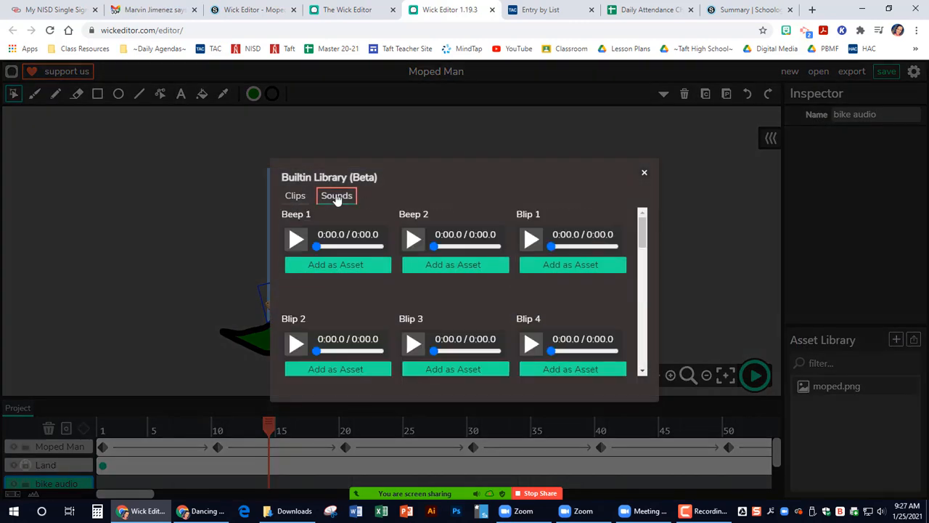
click(644, 174)
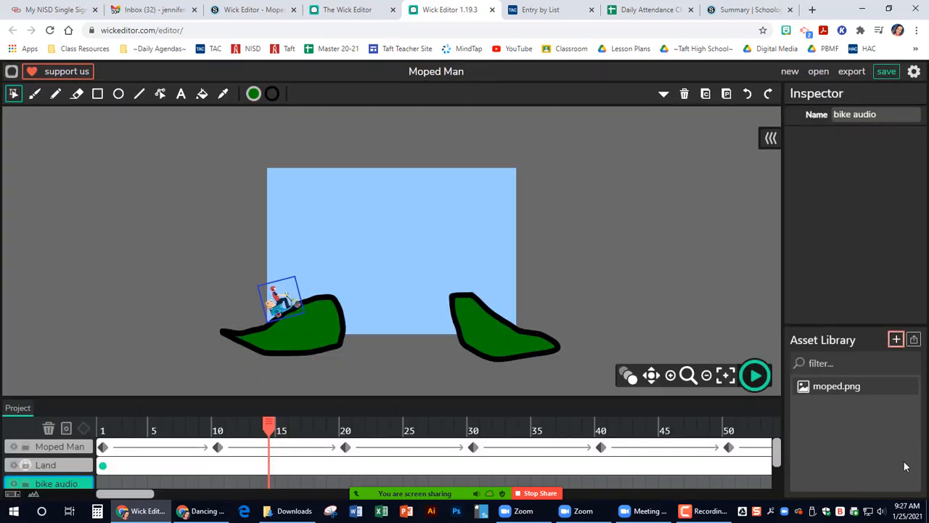
Create a frame at frame 1 of the bike audio layer and import bike_sound.mp3 from Downloads into the asset library.
scroll(128, 458, down, 2)
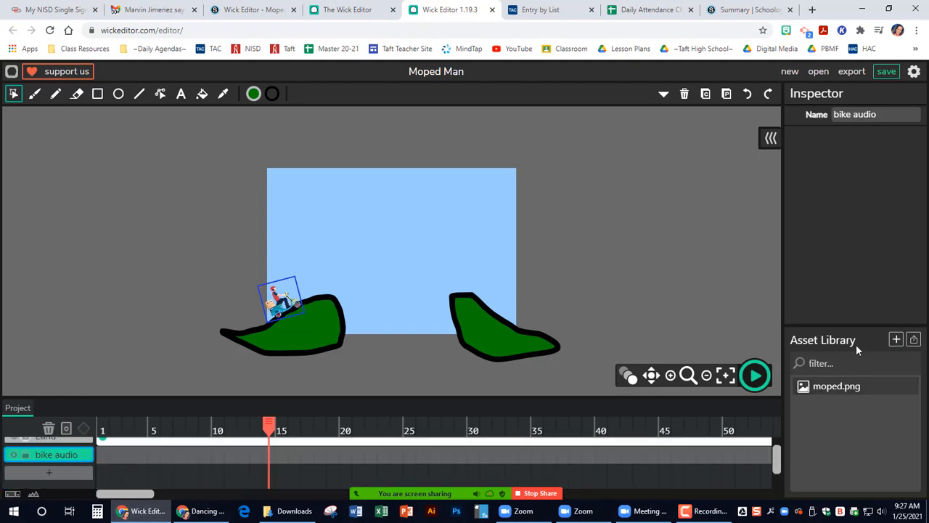
click(103, 455)
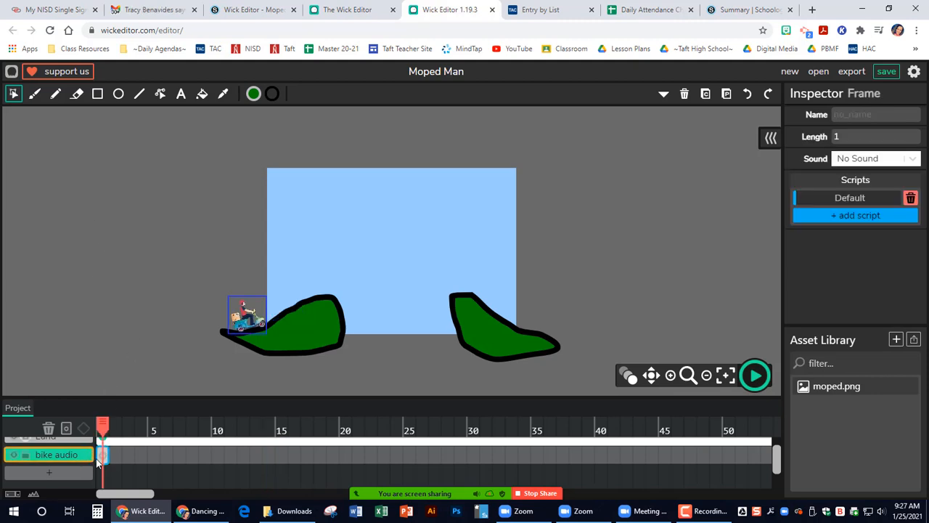
click(287, 511)
drag(435, 265, 233, 284)
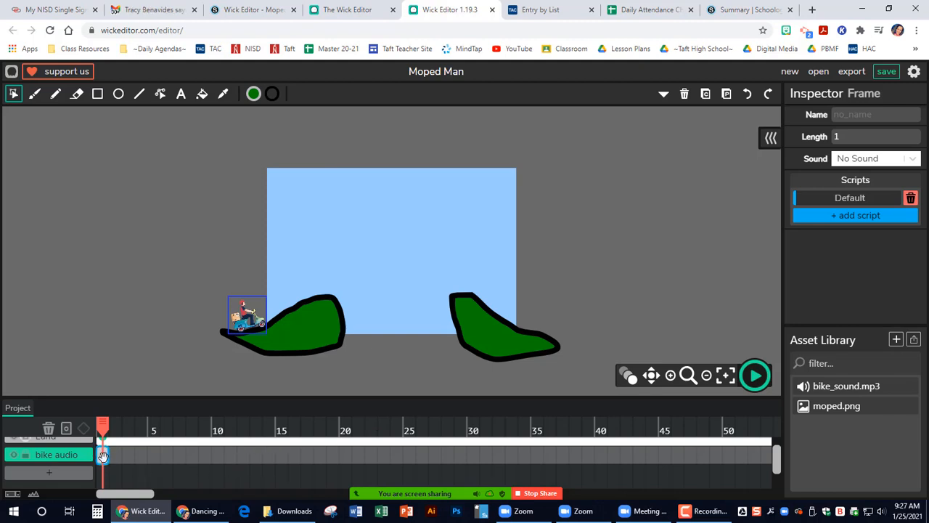
Assign bike_sound.mp3 to the bike audio frame and extend the frame to a length of 150.
click(848, 160)
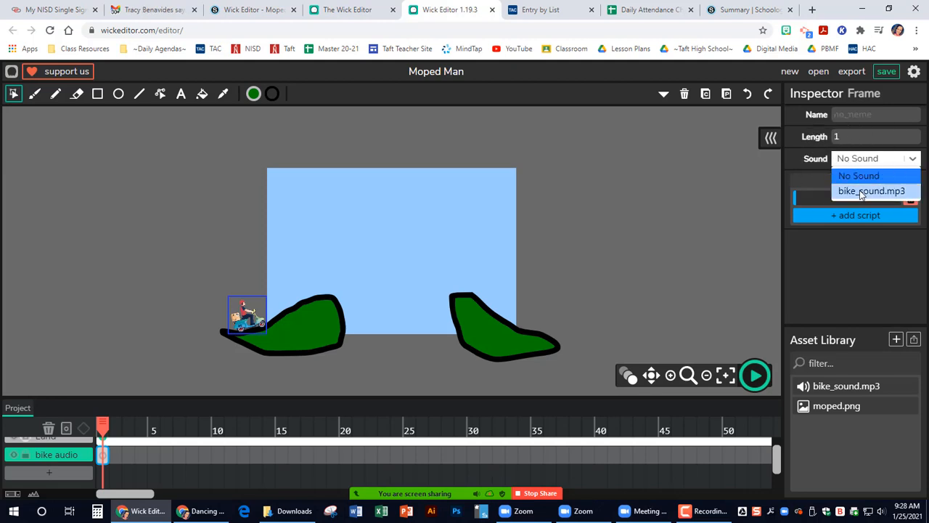
click(861, 191)
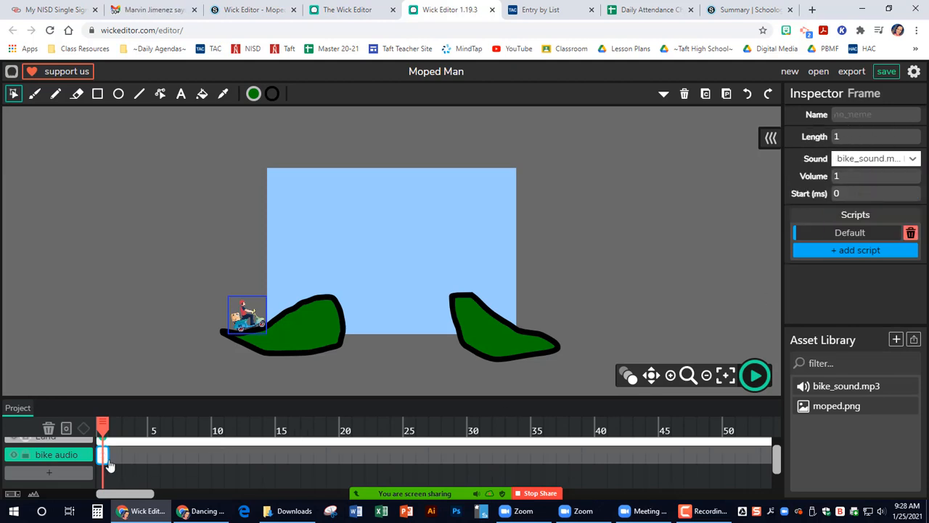
drag(106, 455, 413, 474)
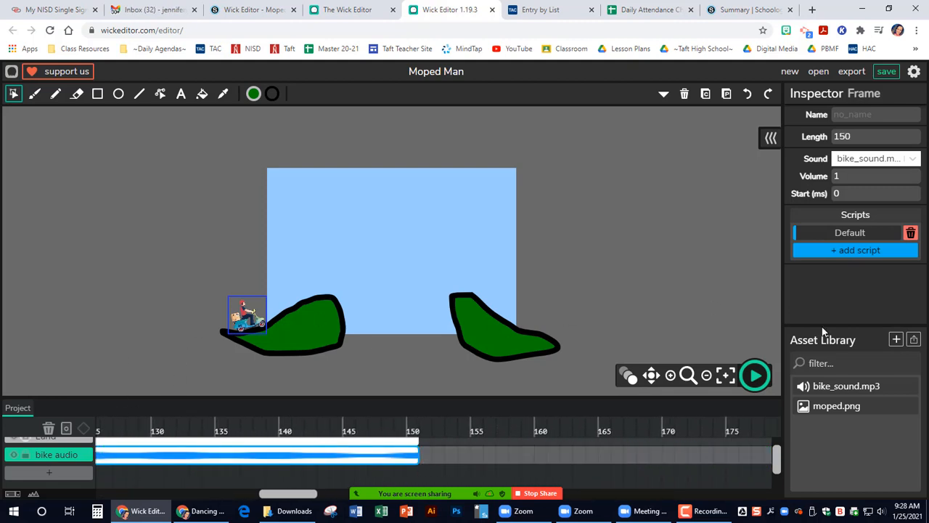
Preview the animation with its bike sound, stop playback, and review the layers from the start of the timeline.
click(754, 375)
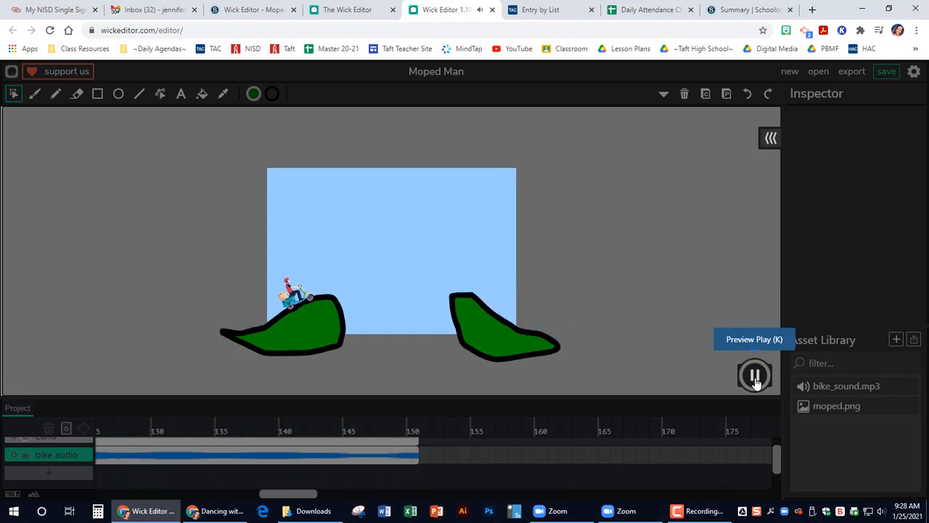
click(755, 376)
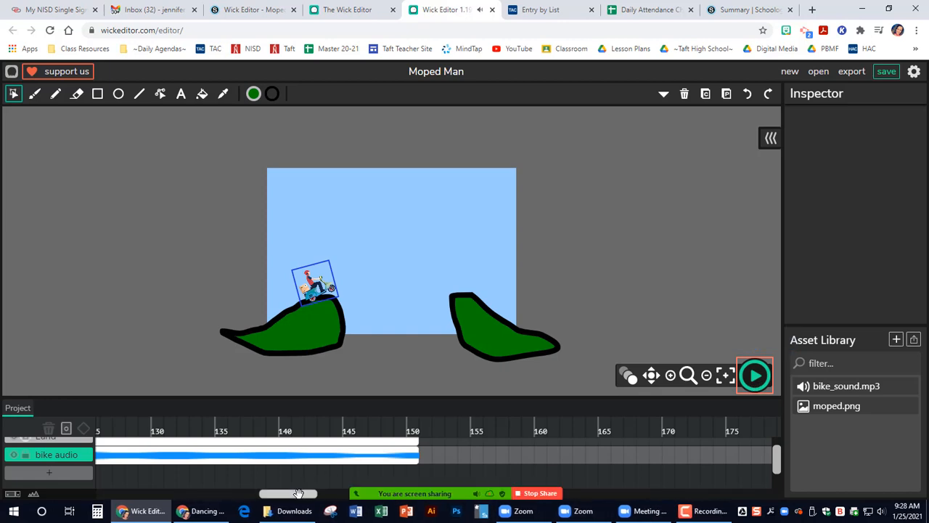
drag(297, 493, 88, 499)
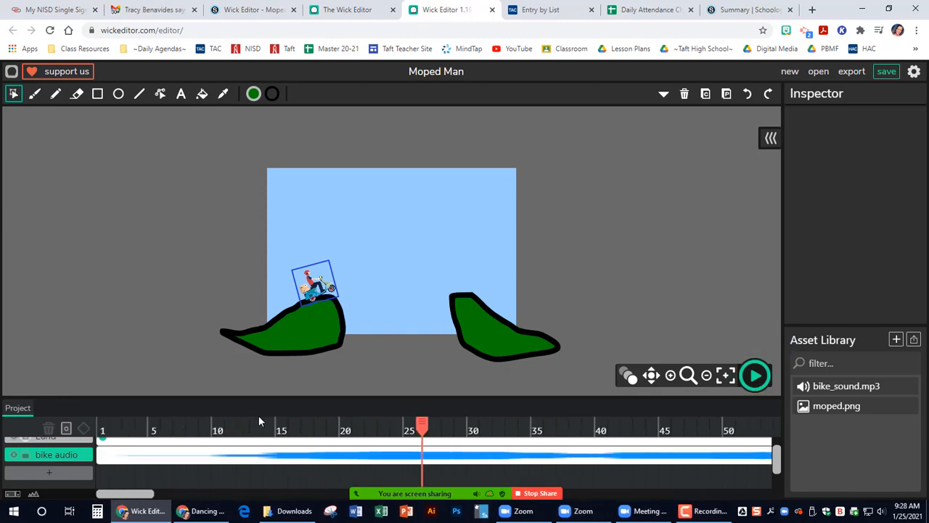
scroll(258, 424, up, 2)
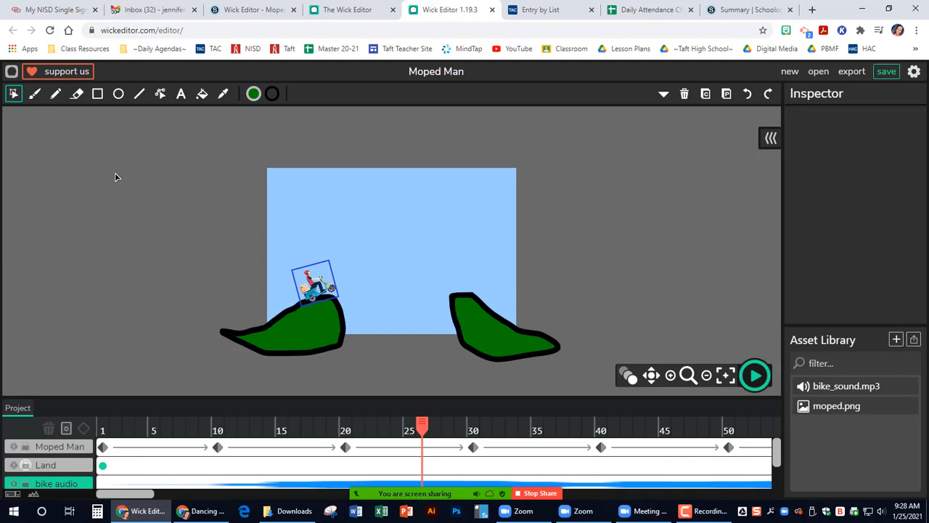
Save the project file, export the animation as an MP4 video named Moped Man, and dismiss the export progress.
click(886, 74)
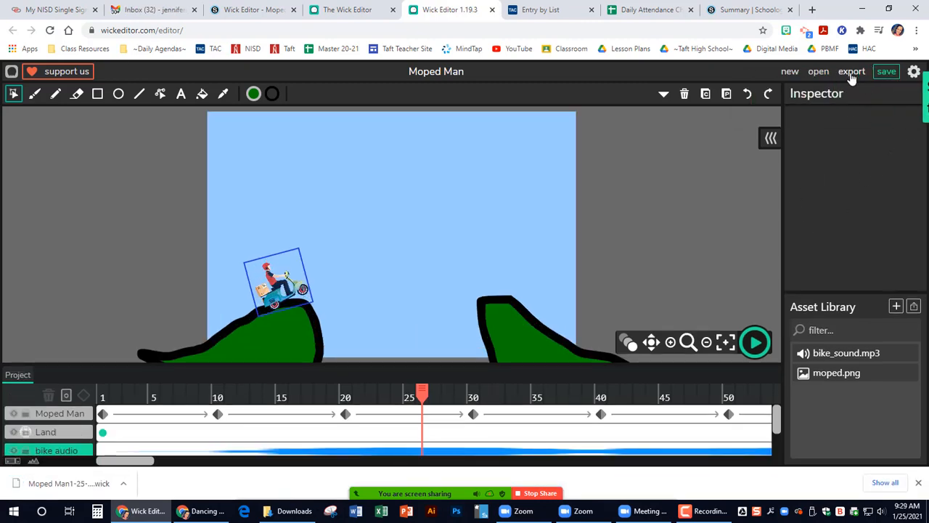
click(852, 71)
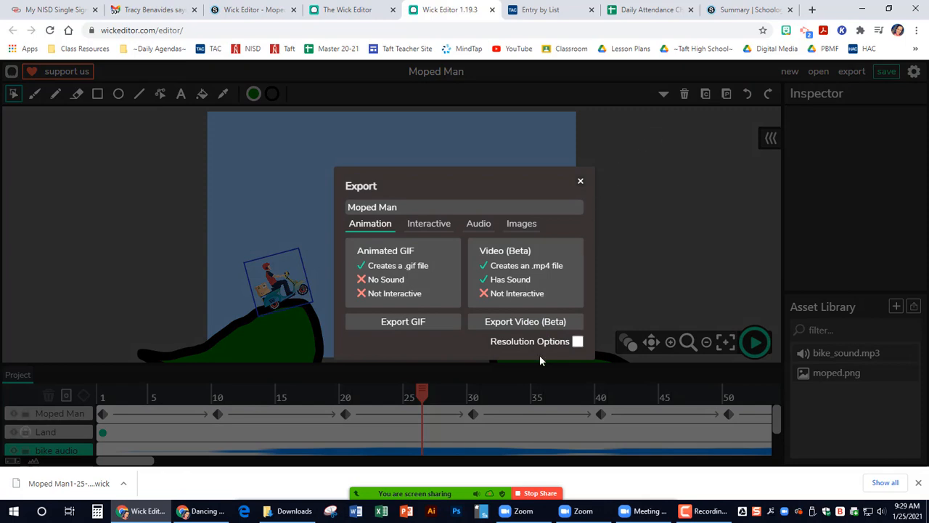
click(512, 322)
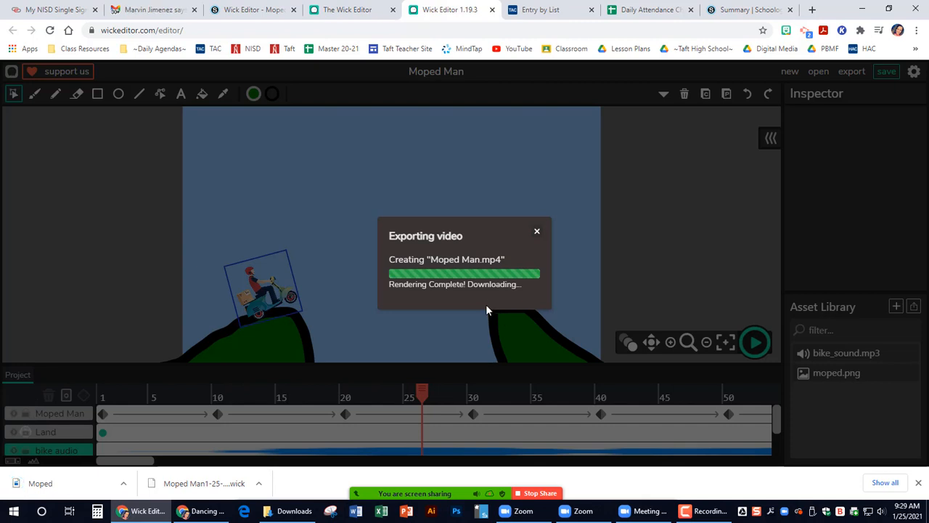
click(537, 232)
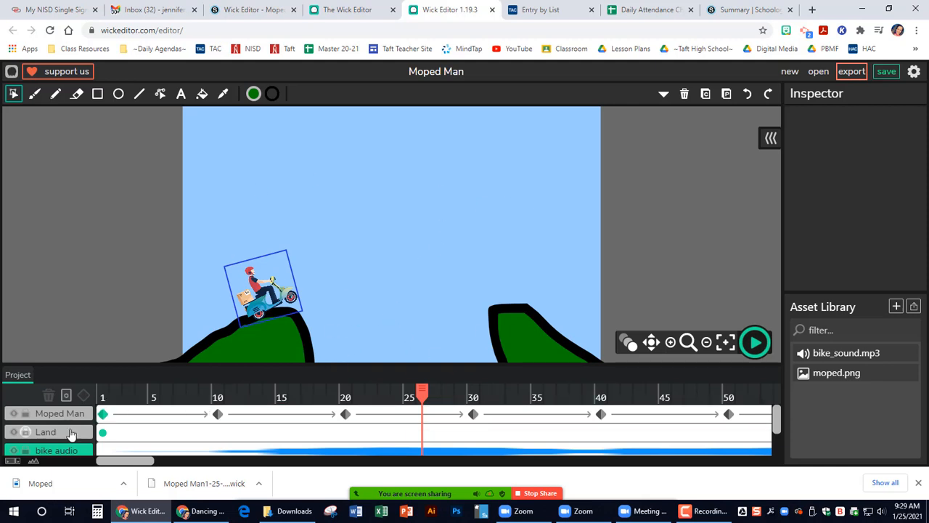
Watch the exported Moped Man video in Movies & TV and close the player.
click(410, 432)
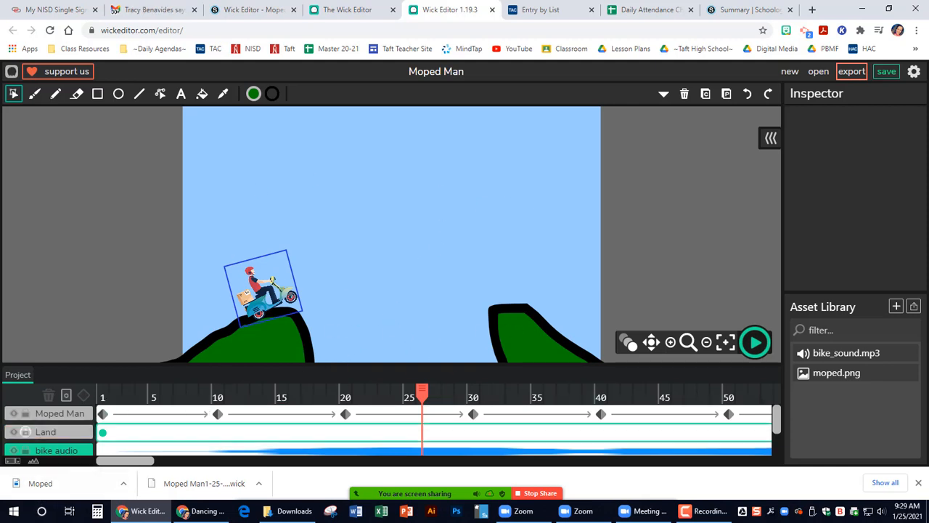
click(40, 482)
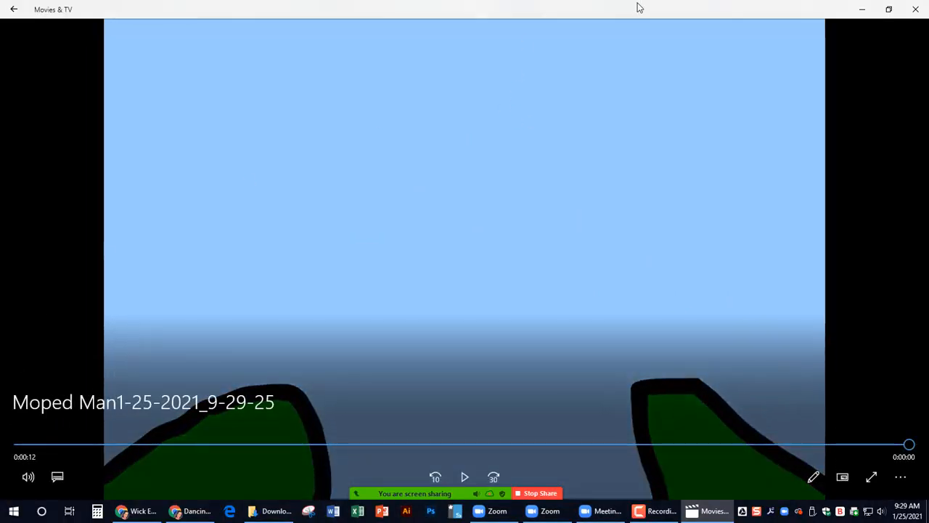
click(915, 10)
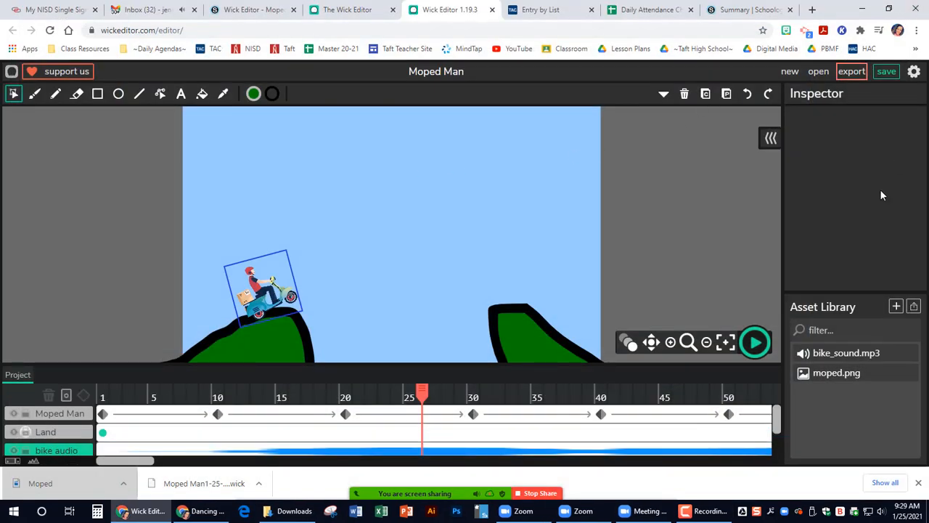
Start opening a saved project and look through the Downloads folder for Wick project files.
click(817, 72)
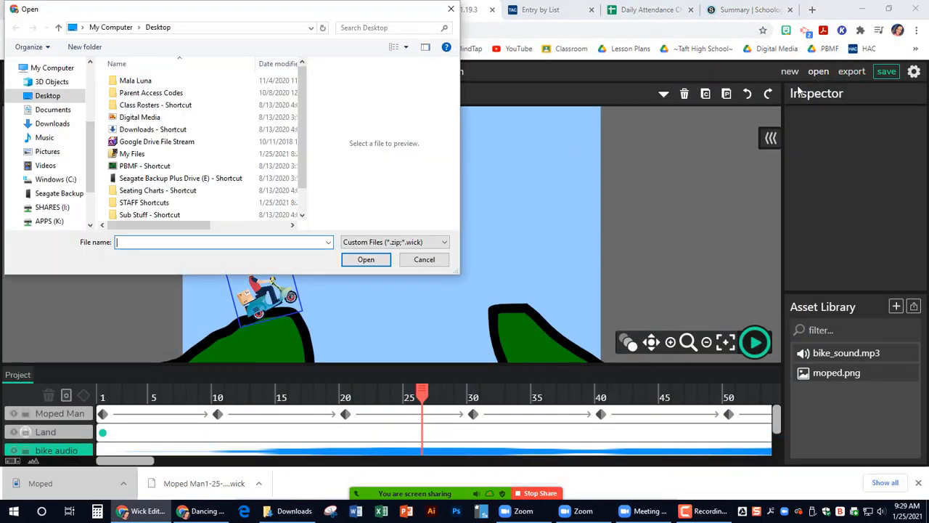
click(57, 125)
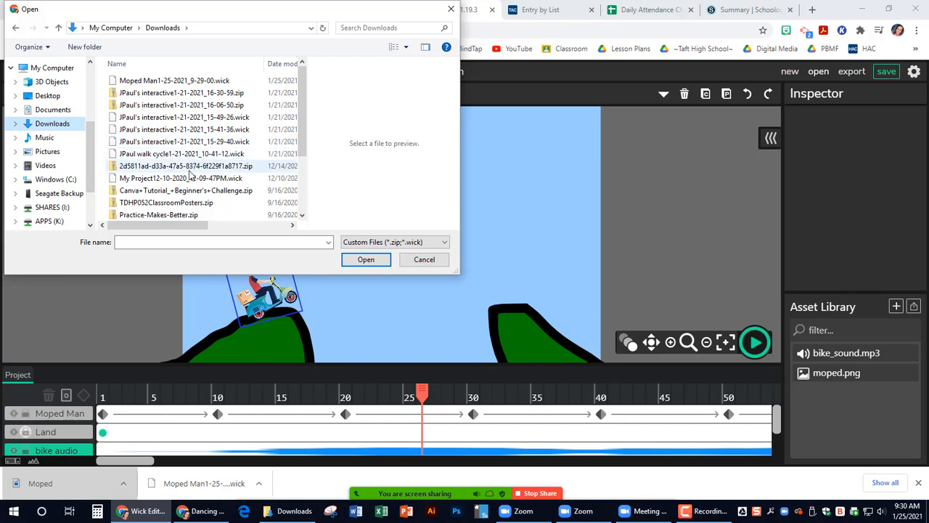
scroll(187, 185, down, 2)
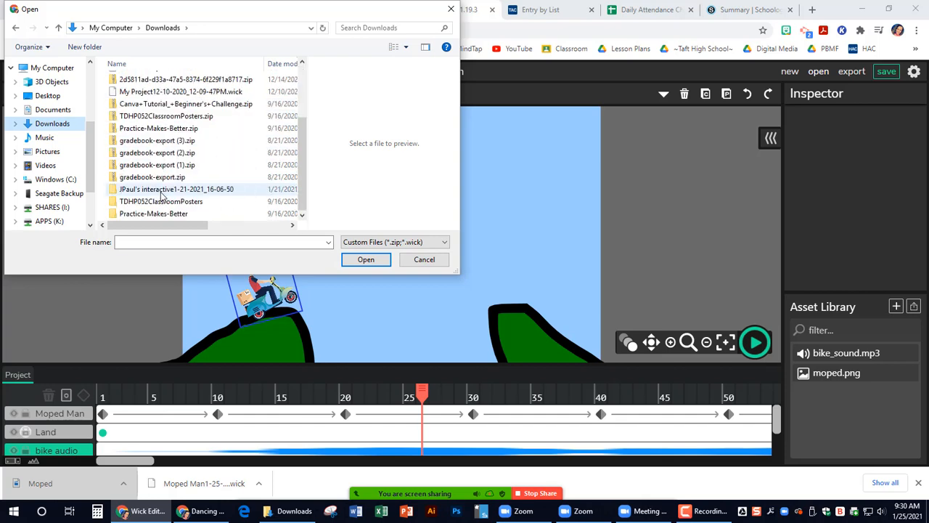
scroll(161, 195, up, 2)
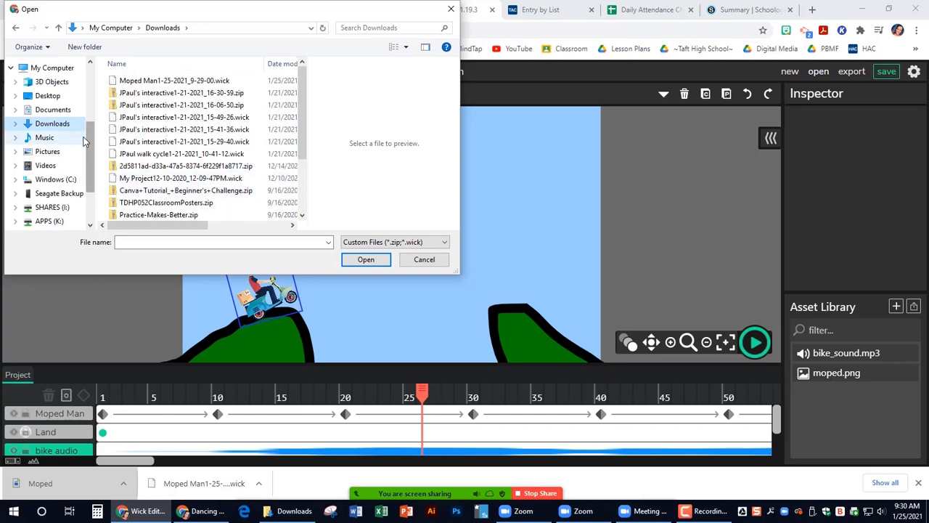
Open Moped Man1-21-2021_13-24-44.wick from Google Drive's My Drive, under _Taft HS_, ~Taft High School~, Digital Media, Wick Editor.
scroll(58, 196, down, 1)
click(65, 216)
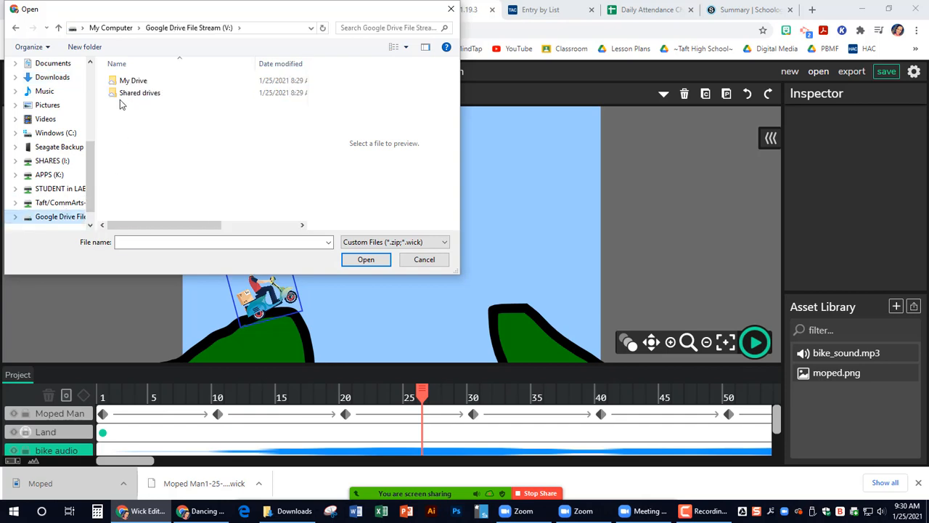
double_click(130, 81)
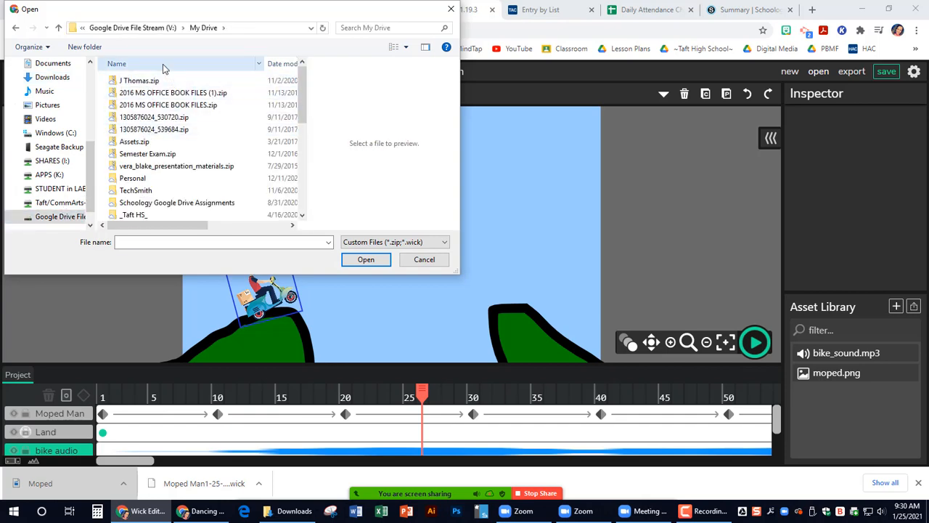
scroll(152, 80, down, 4)
double_click(144, 81)
double_click(149, 82)
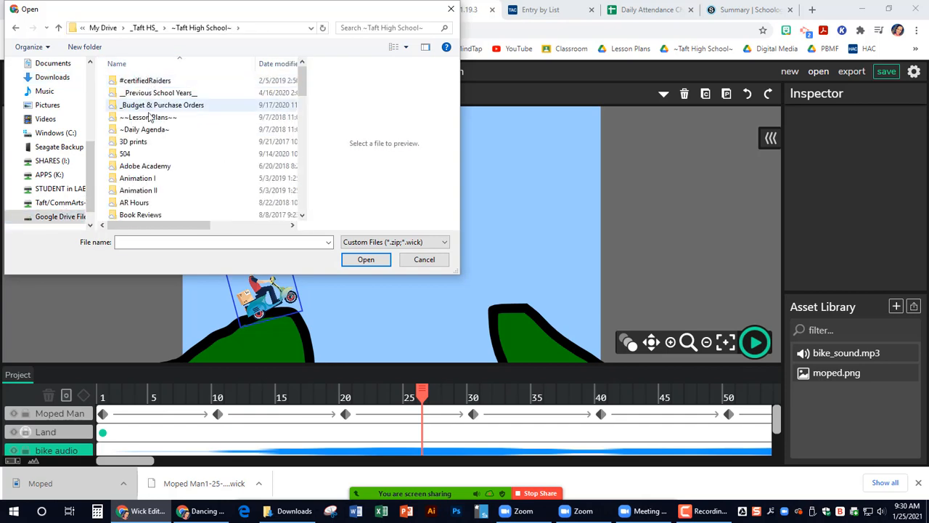
scroll(148, 136, down, 5)
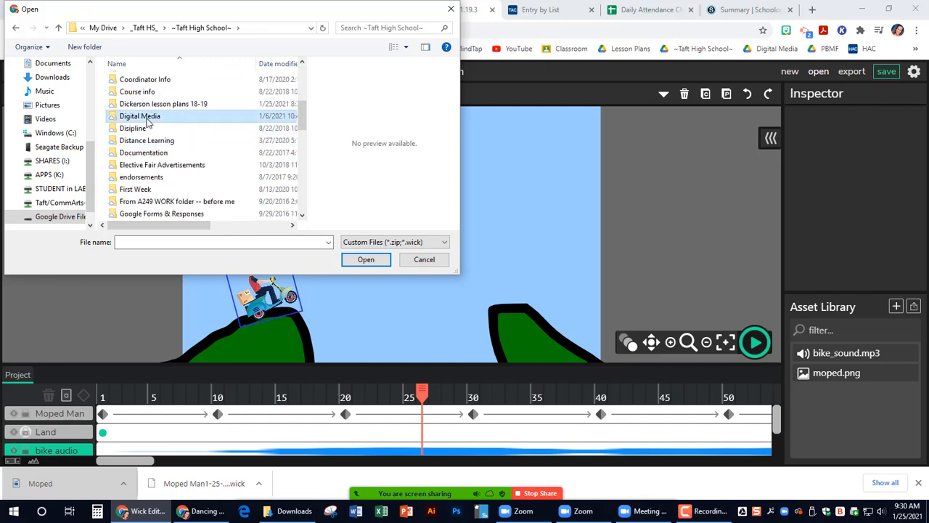
double_click(139, 116)
scroll(148, 128, down, 3)
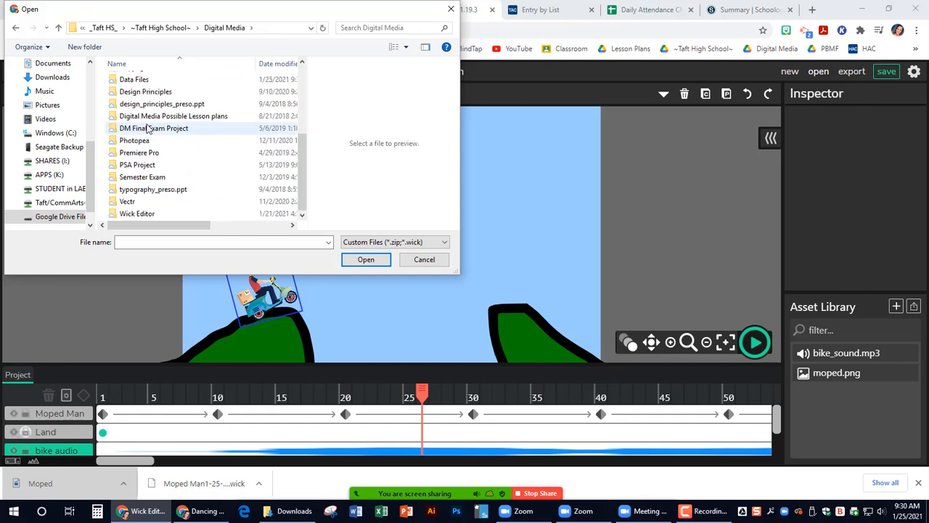
double_click(170, 213)
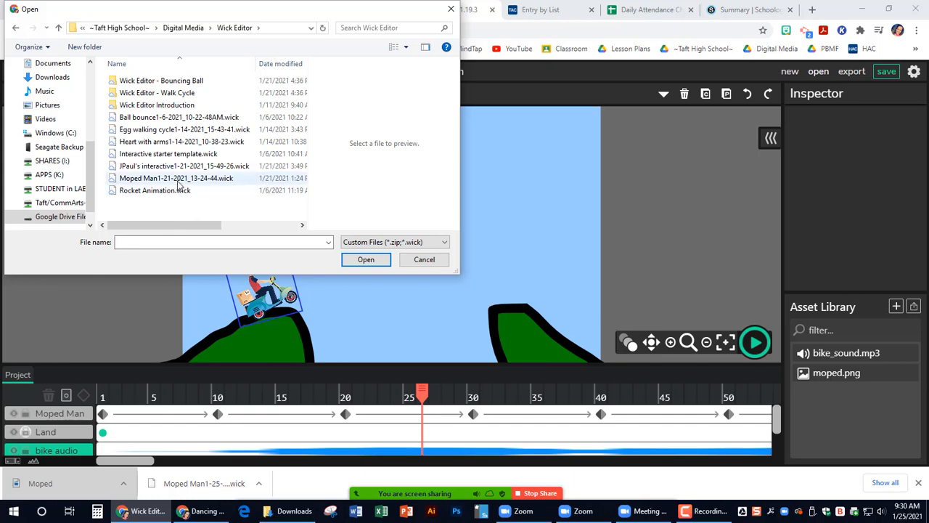
double_click(178, 179)
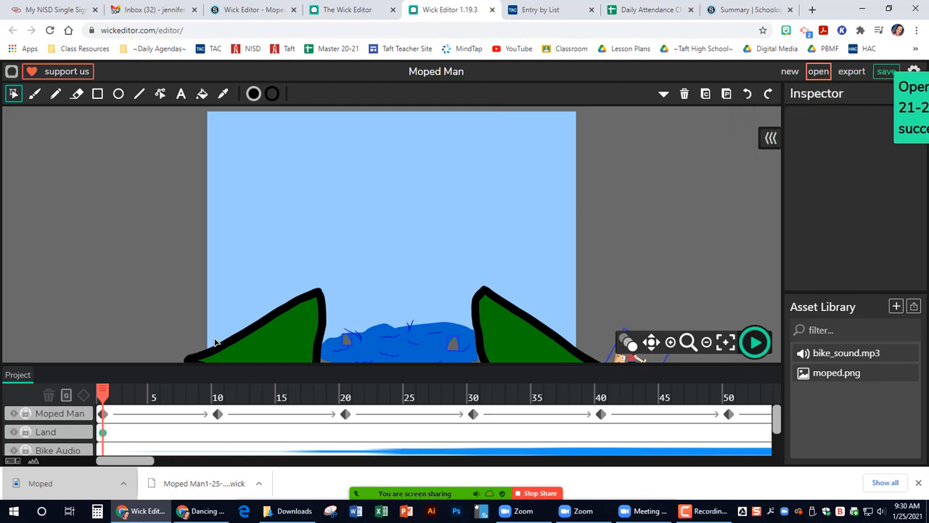
Scrub through the reopened animation to frame 100, enlarging the timeline on the way to review the shark and water layers.
drag(102, 390, 231, 390)
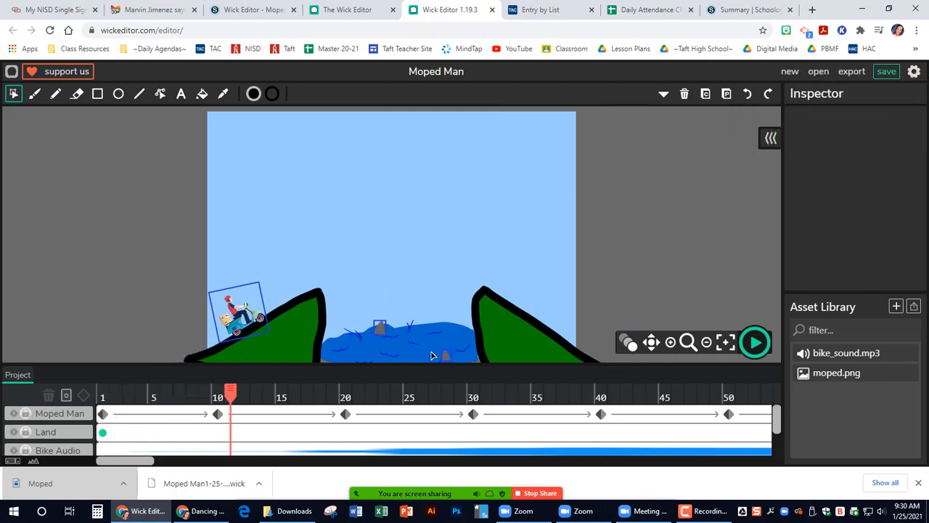
drag(232, 392, 293, 391)
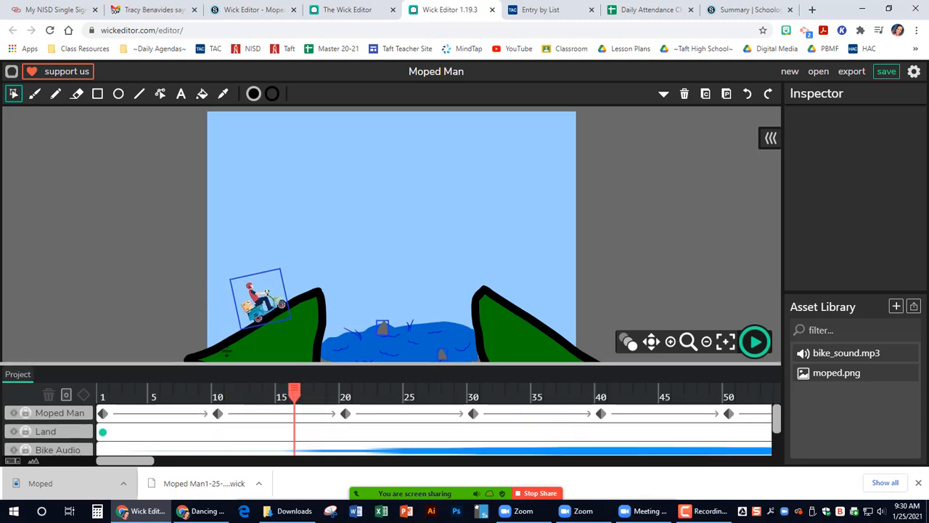
drag(222, 365, 218, 286)
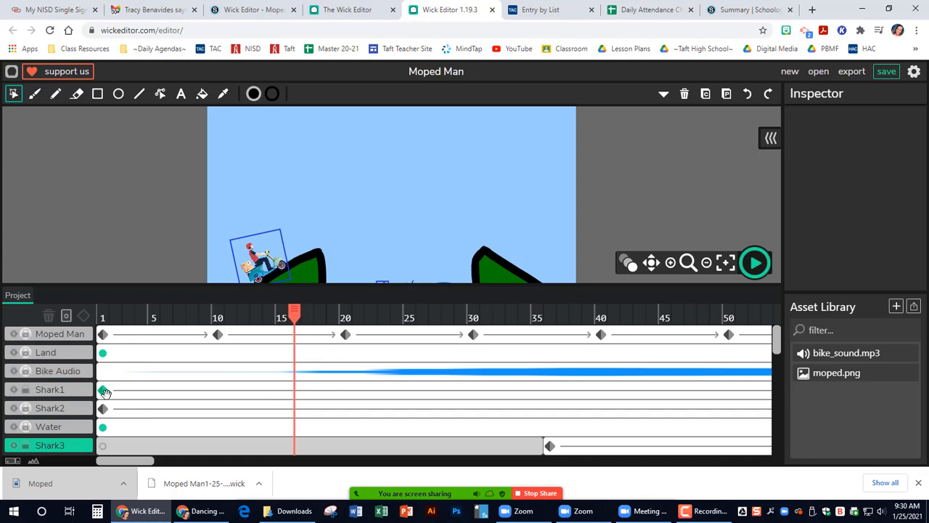
drag(383, 286, 383, 336)
drag(295, 367, 454, 383)
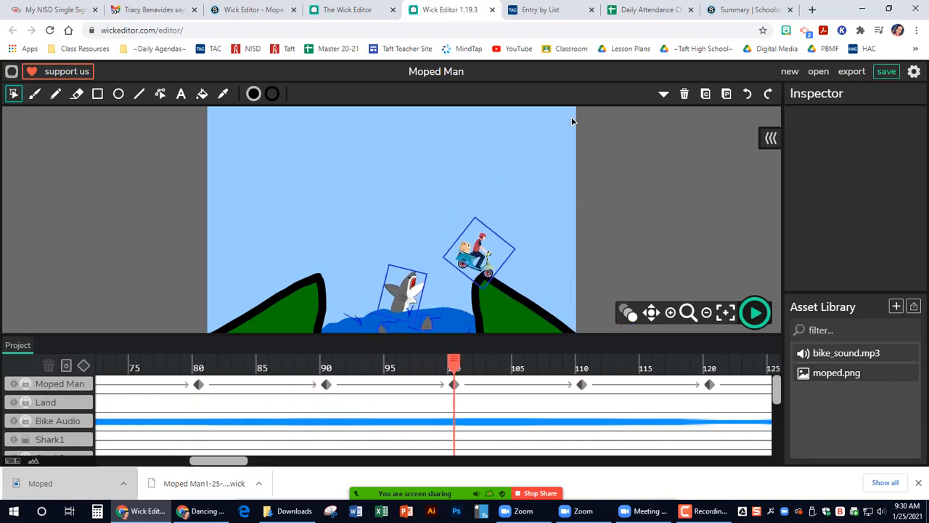